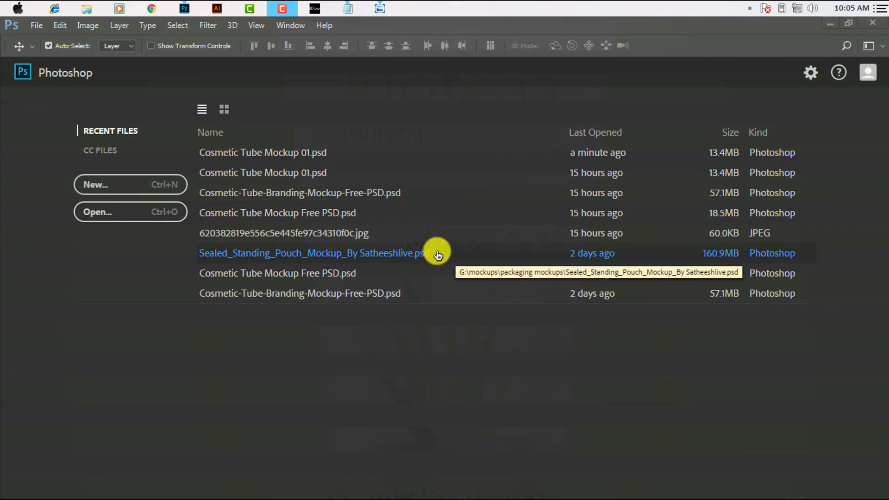
# - Start a new document named 'Face wash tube deisgn'
pyautogui.click(134, 186)
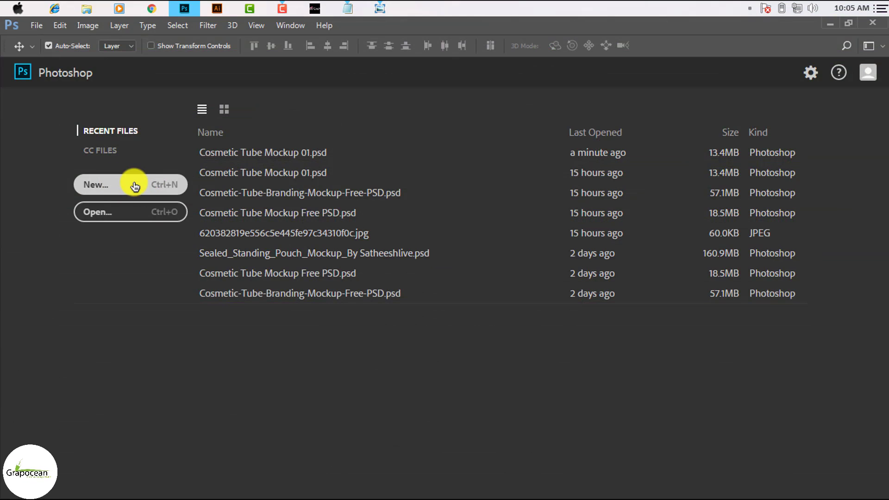
pyautogui.click(134, 186)
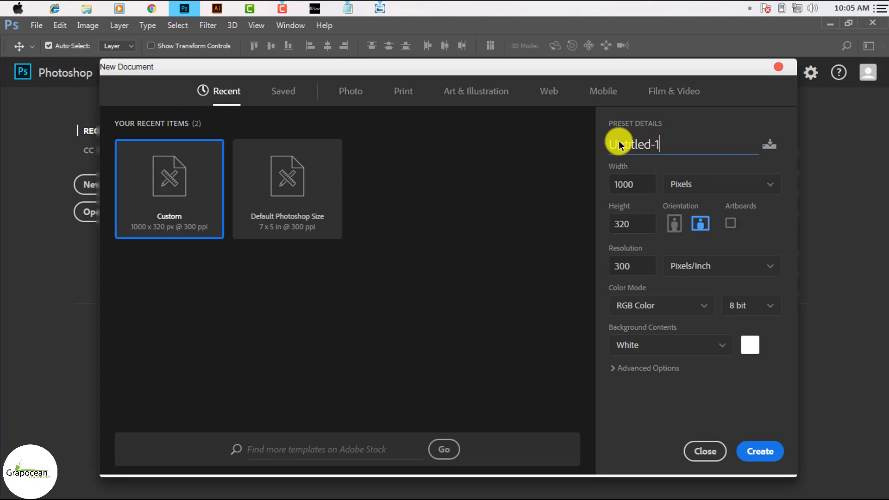
pyautogui.write('Facew')
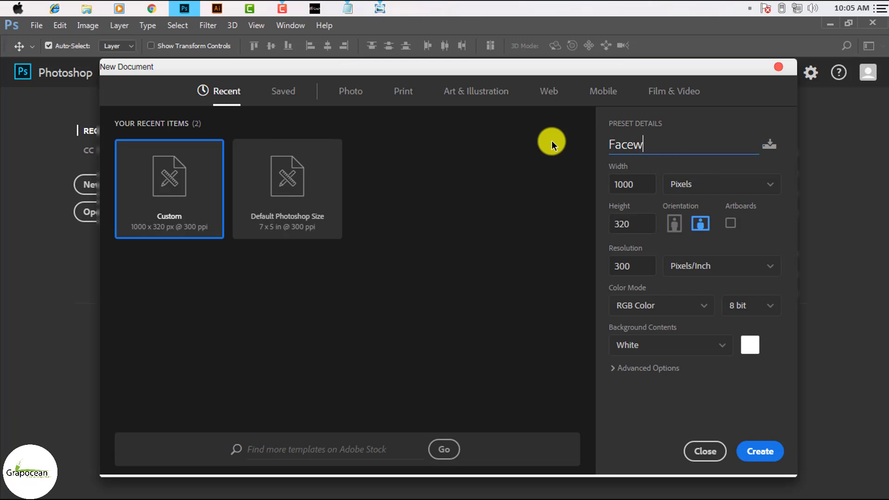
pyautogui.write('ash tube deisgn')
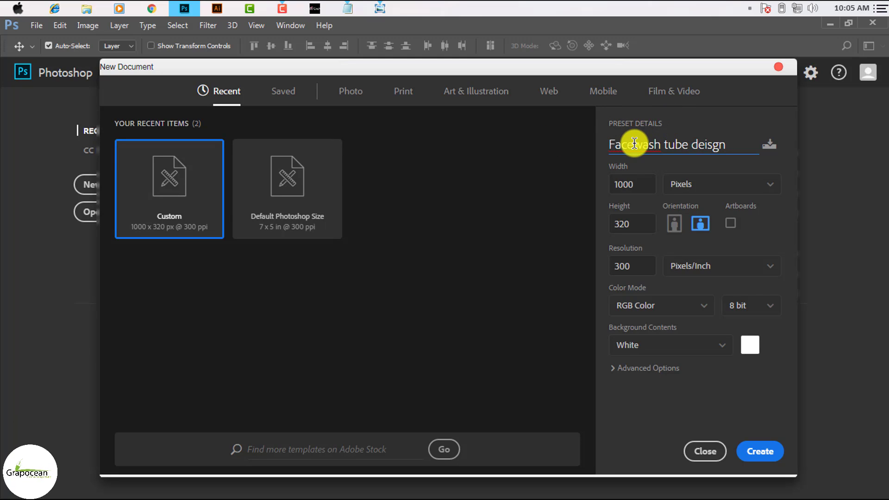
pyautogui.moveTo(636, 145); pyautogui.dragTo(640, 167)
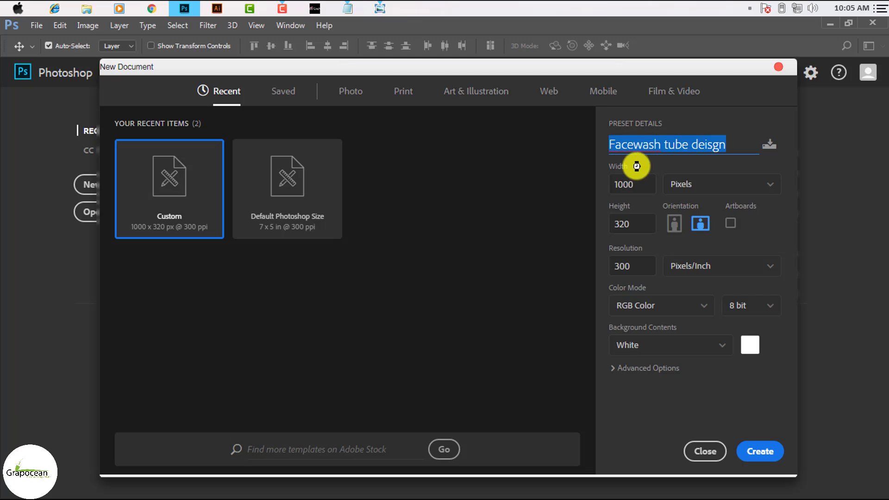
pyautogui.click(630, 144)
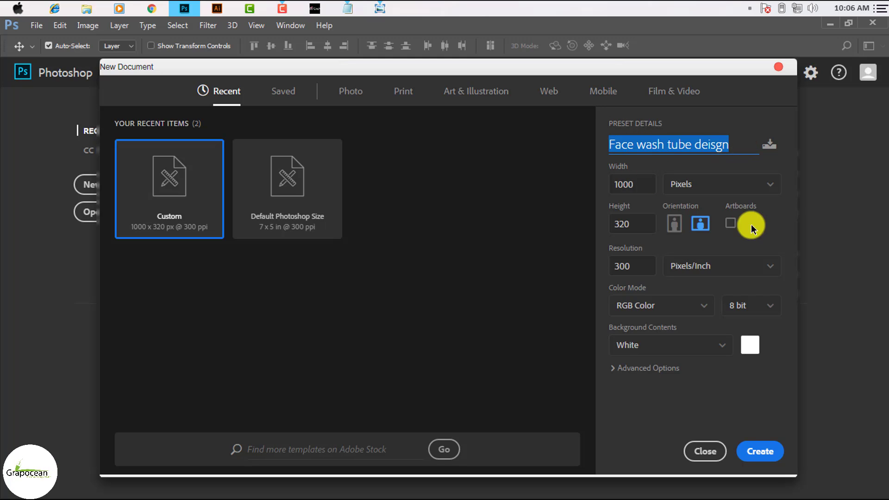
# - Set the document width to 851 px, copied from the planning notes
pyautogui.click(646, 183)
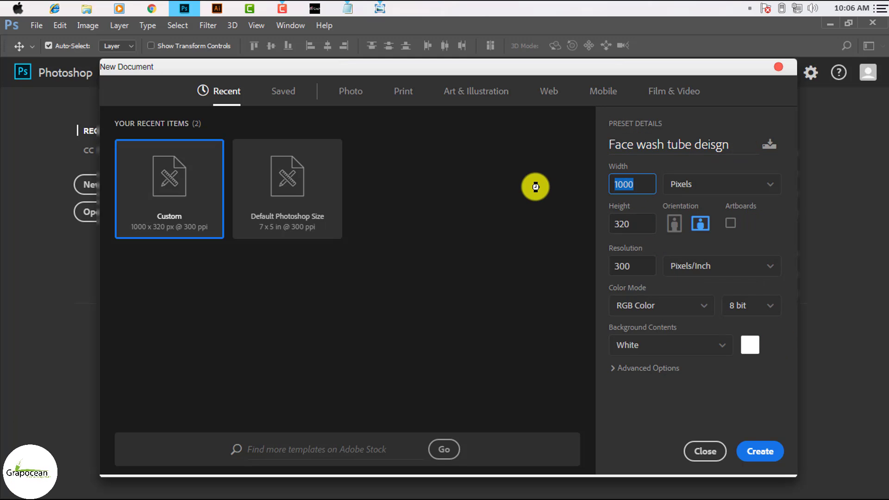
pyautogui.click(349, 14)
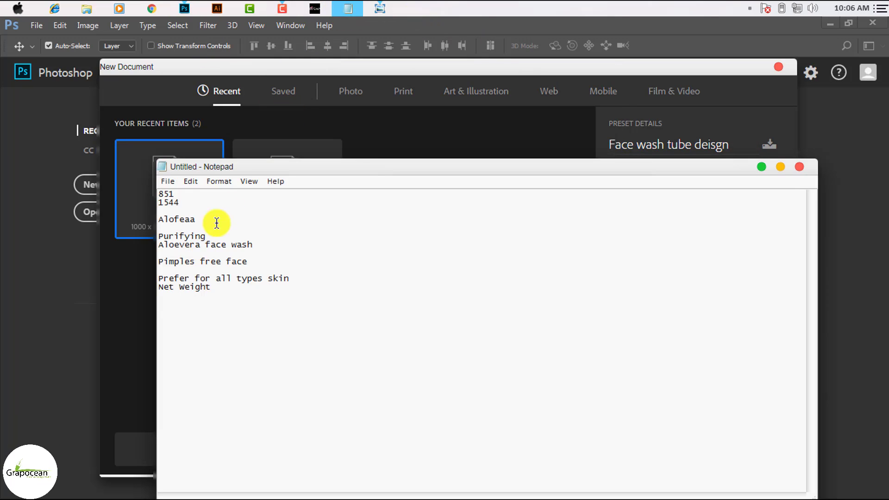
pyautogui.hotkey('shift', 'Home')
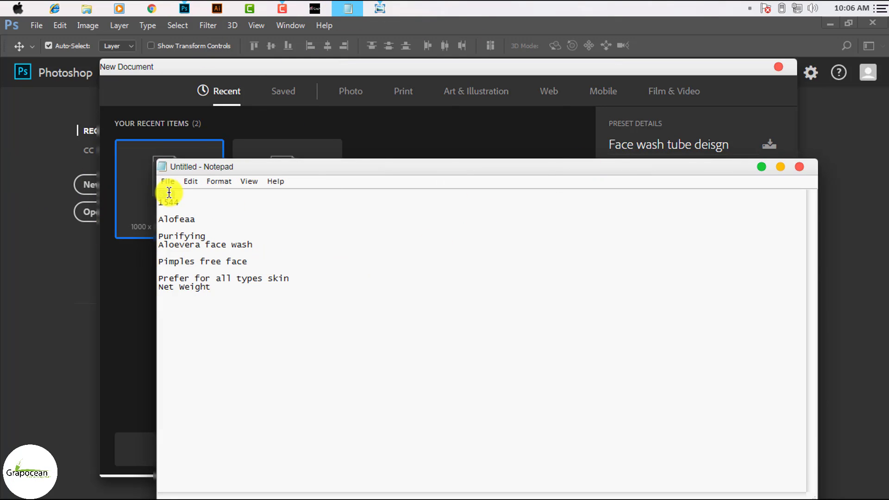
pyautogui.rightClick(172, 199)
pyautogui.click(199, 234)
pyautogui.click(780, 167)
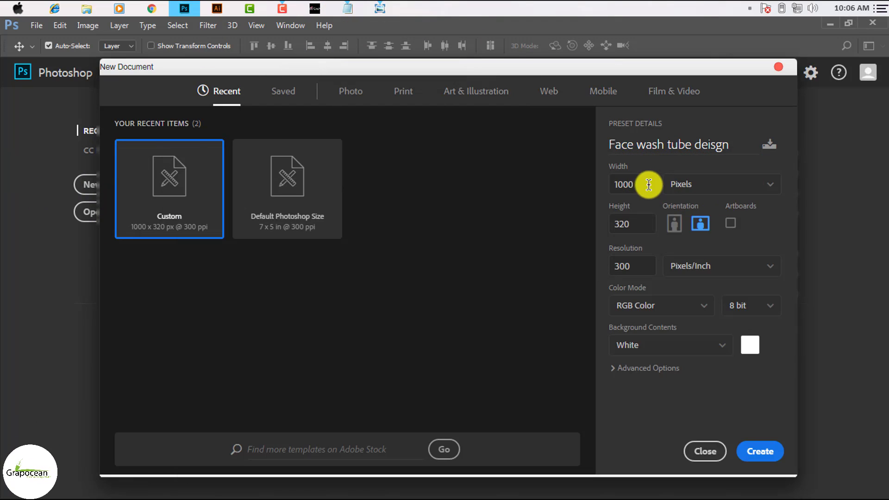
pyautogui.doubleClick(649, 184)
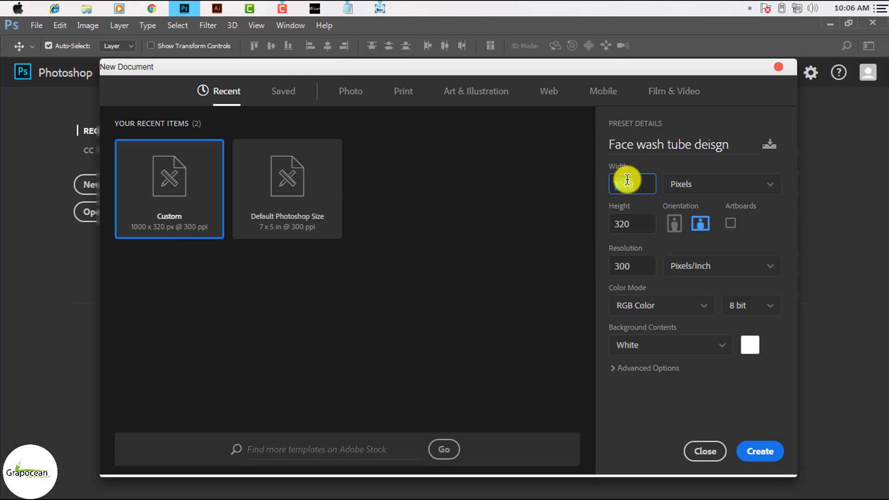
pyautogui.hotkey('ctrl', 'v')
# - Set height 1544 px, 300 ppi and CMYK Color, then create the document
pyautogui.click(641, 226)
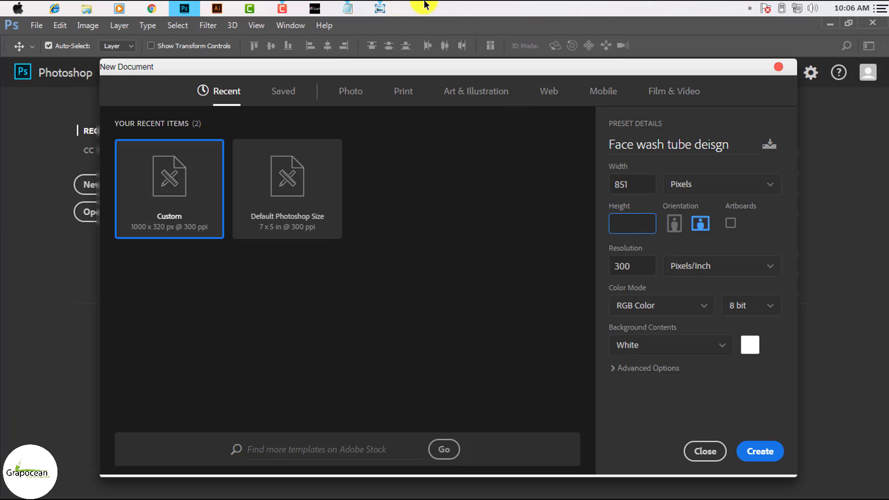
pyautogui.click(347, 8)
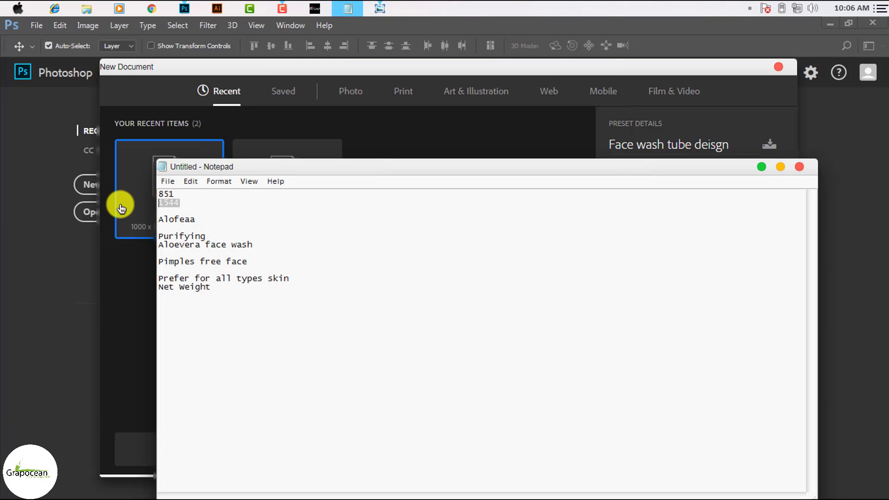
pyautogui.click(780, 166)
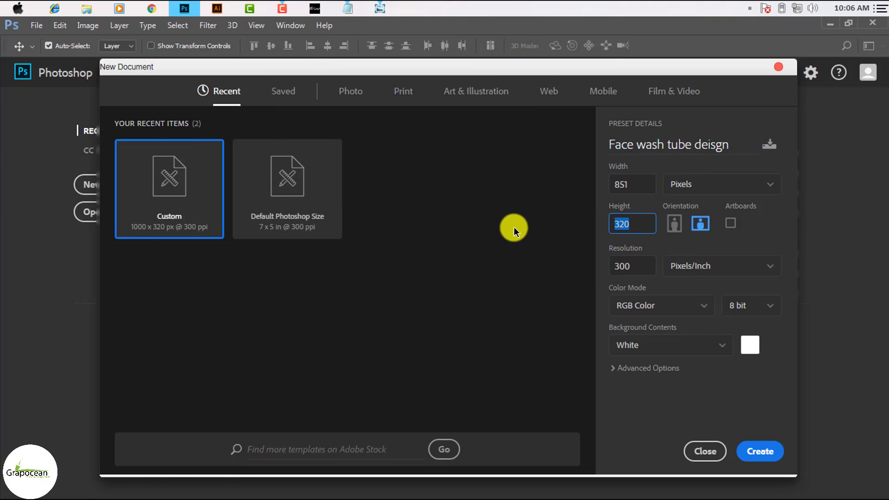
pyautogui.write('1544')
pyautogui.click(635, 268)
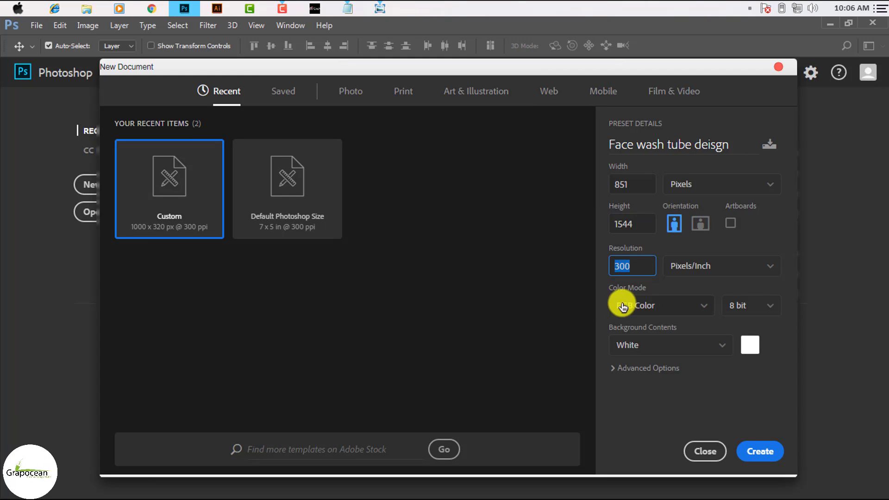
pyautogui.click(702, 307)
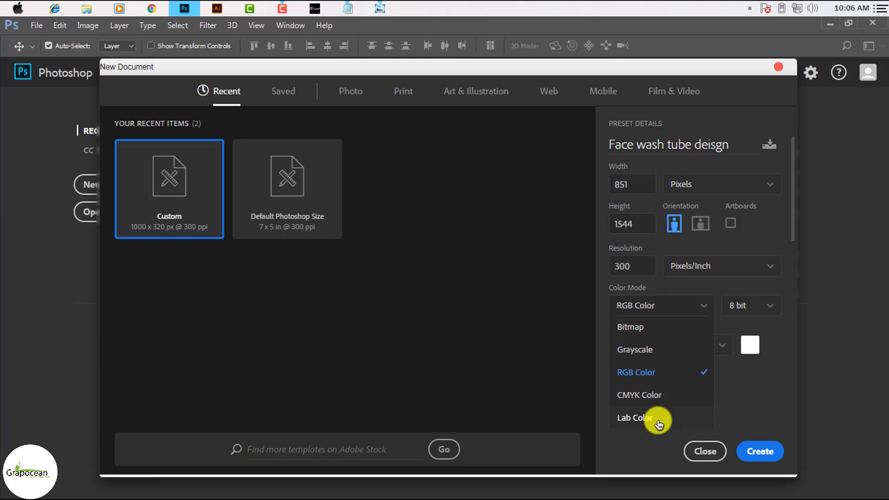
pyautogui.click(657, 393)
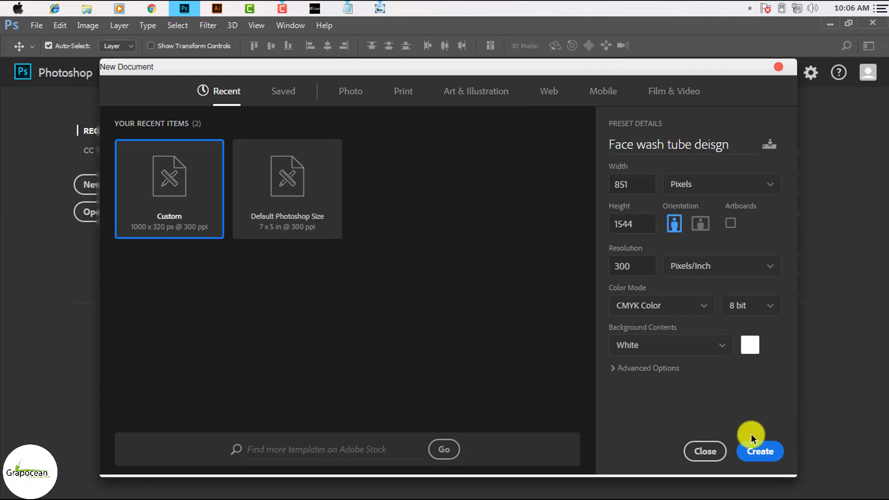
pyautogui.click(764, 451)
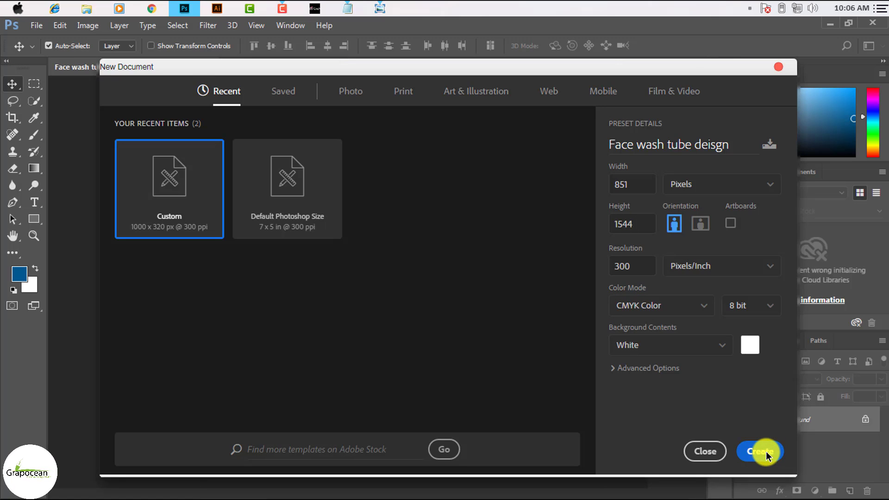
# - Draw a thin full-width rectangle band across the canvas just below the middle
pyautogui.hotkey('ctrl', '-')
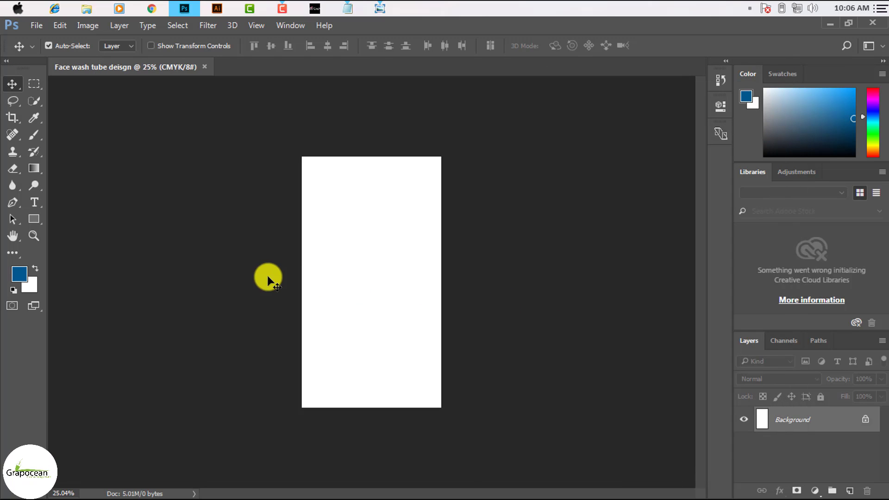
pyautogui.hotkey('ctrl', '-')
pyautogui.hotkey('ctrl', '+')
pyautogui.hotkey('ctrl', '+')
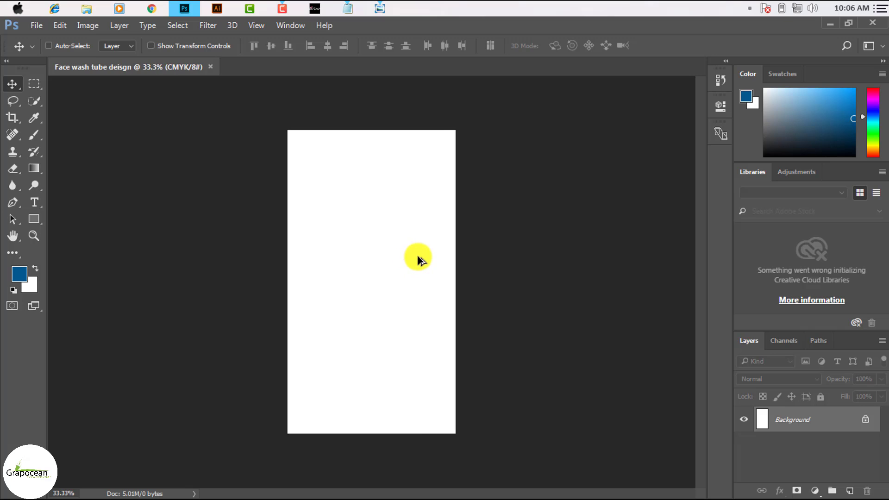
pyautogui.hotkey('ctrl', '0')
pyautogui.click(34, 217)
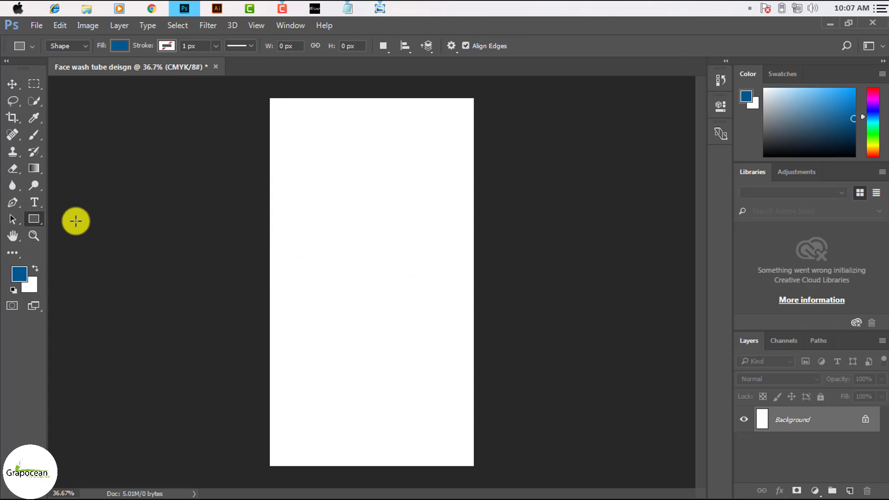
pyautogui.rightClick(31, 219)
pyautogui.click(65, 218)
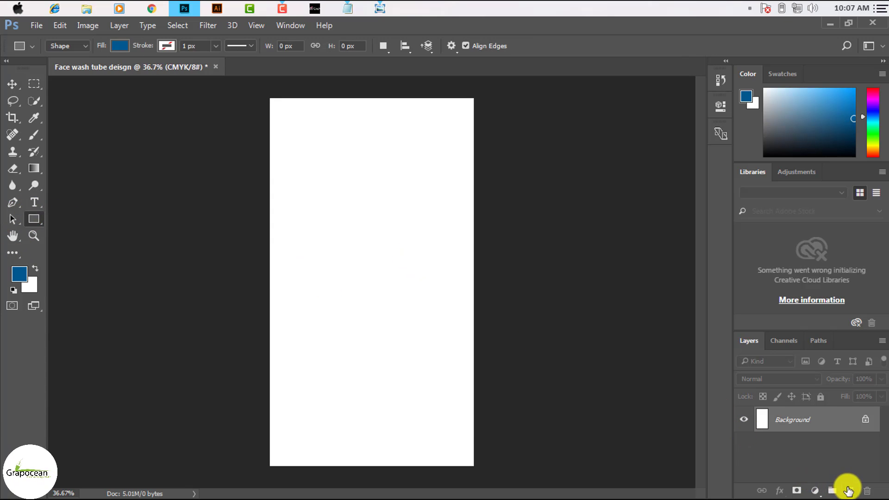
pyautogui.click(849, 490)
pyautogui.moveTo(271, 334); pyautogui.dragTo(474, 347)
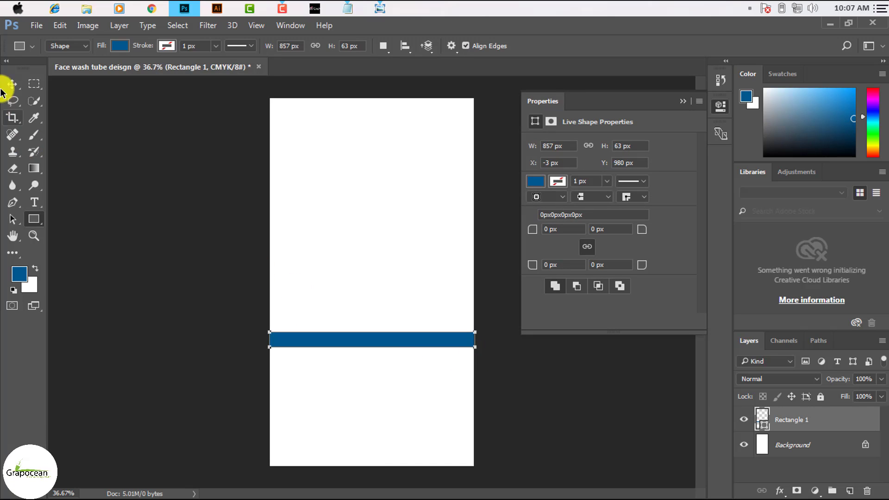
# - Select the Rectangle 1 layer and bring up its layer options
pyautogui.click(11, 90)
pyautogui.click(683, 101)
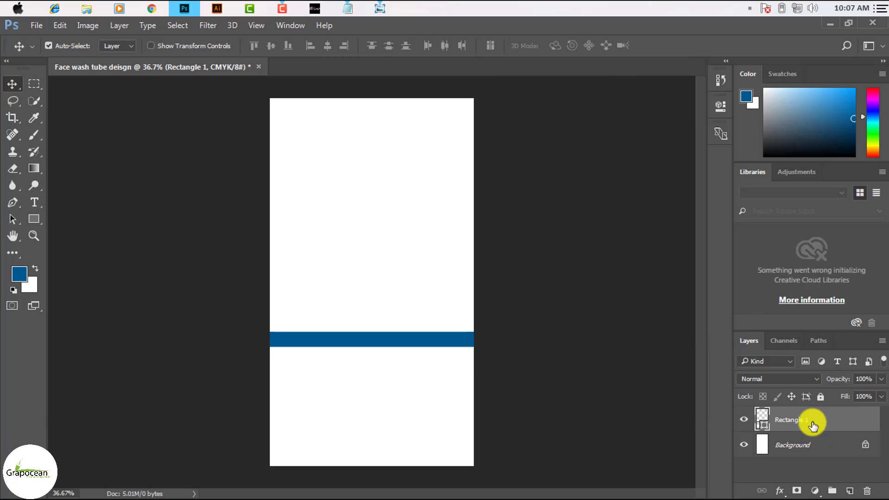
pyautogui.rightClick(812, 421)
# - Add a Gradient Overlay layer style to the band
pyautogui.click(665, 45)
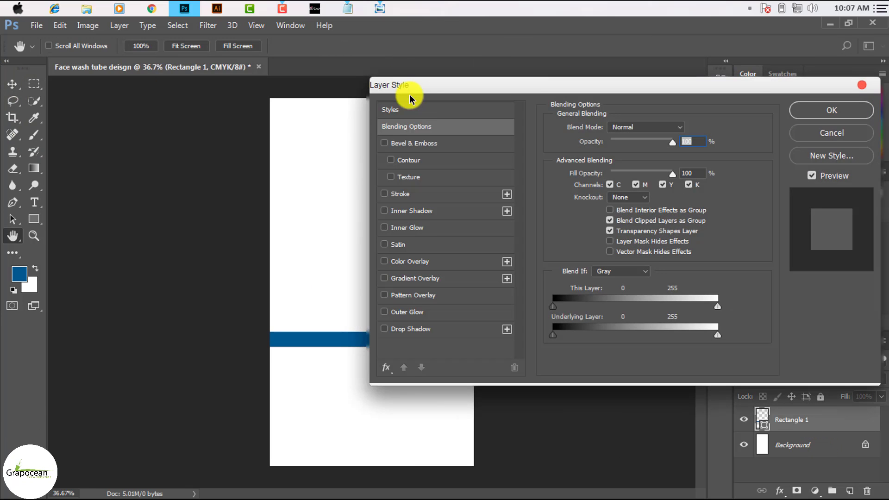
pyautogui.click(436, 280)
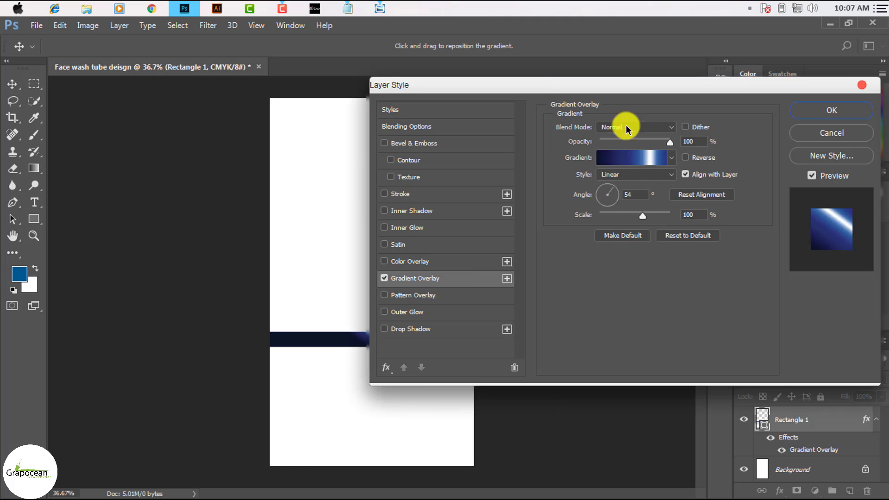
pyautogui.moveTo(657, 85); pyautogui.dragTo(732, 117)
# - Apply the dark metal gradient preset with a single diagonal highlight
pyautogui.click(746, 189)
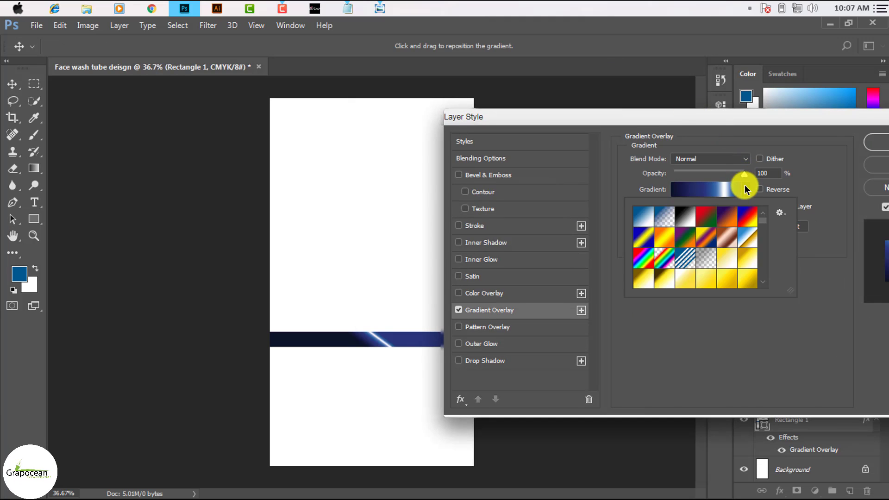
pyautogui.scroll(-3, 734, 258)
pyautogui.scroll(-3, 734, 260)
pyautogui.scroll(-3, 734, 260)
pyautogui.scroll(-3, 736, 262)
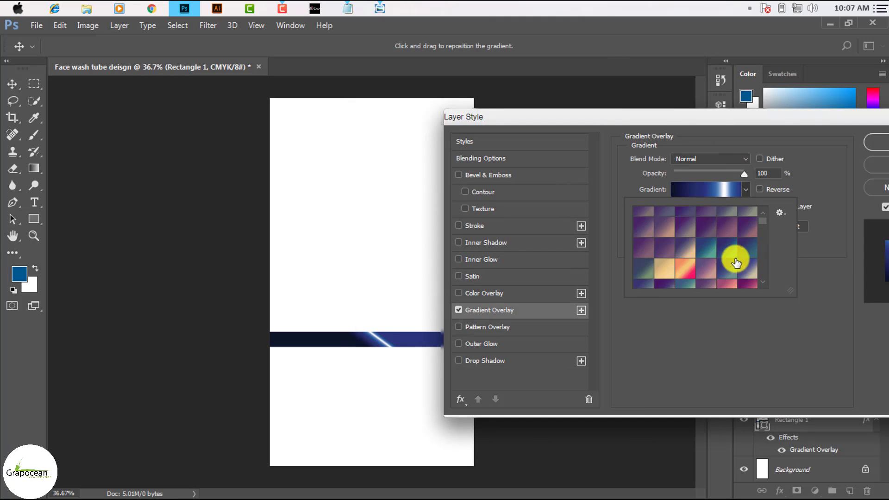
pyautogui.scroll(-3, 736, 263)
pyautogui.scroll(-3, 732, 258)
pyautogui.scroll(-3, 741, 241)
pyautogui.scroll(-3, 760, 231)
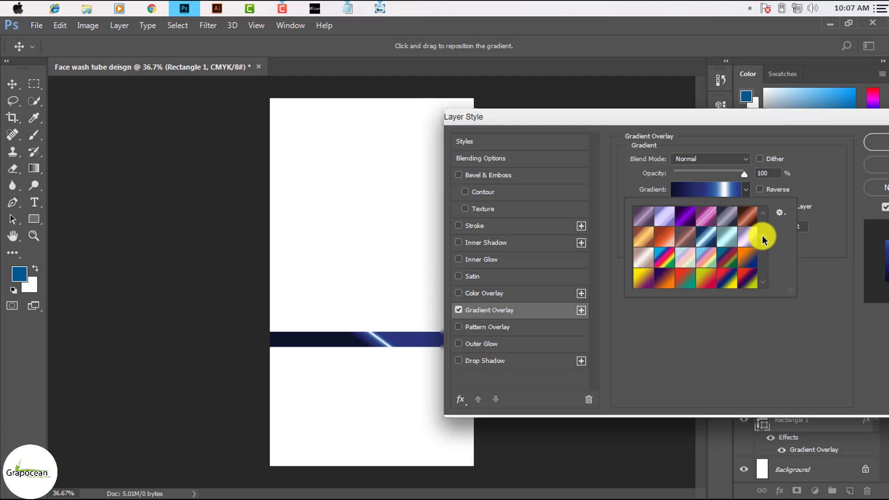
pyautogui.scroll(-3, 762, 238)
pyautogui.scroll(-3, 727, 250)
pyautogui.scroll(-3, 679, 257)
pyautogui.scroll(-3, 686, 257)
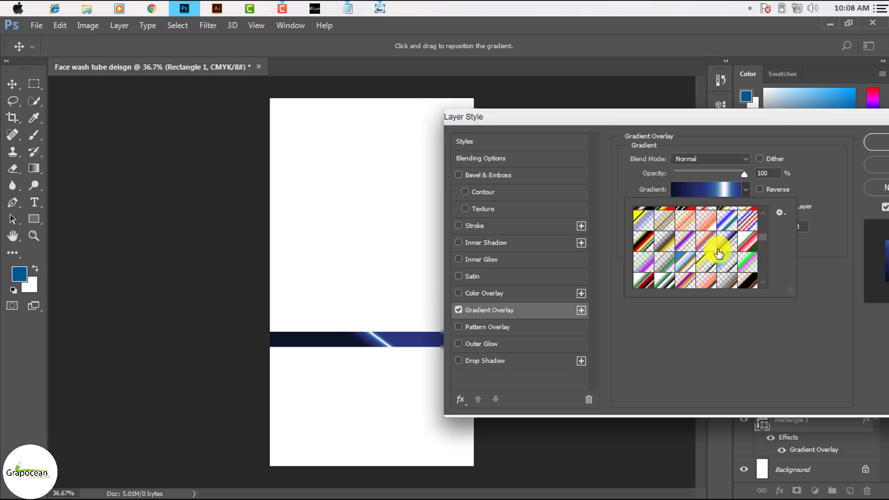
pyautogui.scroll(-3, 719, 254)
pyautogui.scroll(-3, 719, 253)
pyautogui.scroll(-3, 720, 250)
pyautogui.scroll(-3, 722, 248)
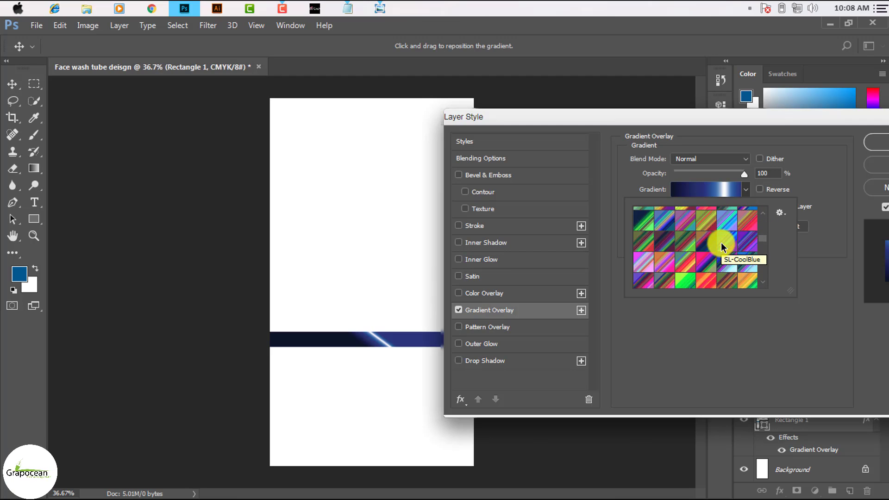
pyautogui.scroll(-3, 722, 247)
pyautogui.scroll(-3, 723, 246)
pyautogui.scroll(-3, 722, 246)
pyautogui.scroll(-3, 722, 246)
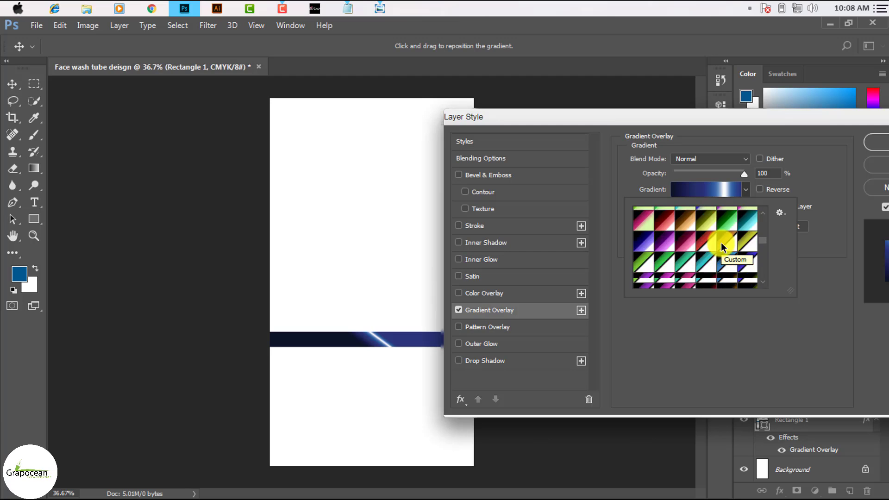
pyautogui.scroll(-3, 722, 246)
pyautogui.scroll(-3, 731, 250)
pyautogui.scroll(-3, 737, 251)
pyautogui.scroll(-3, 739, 254)
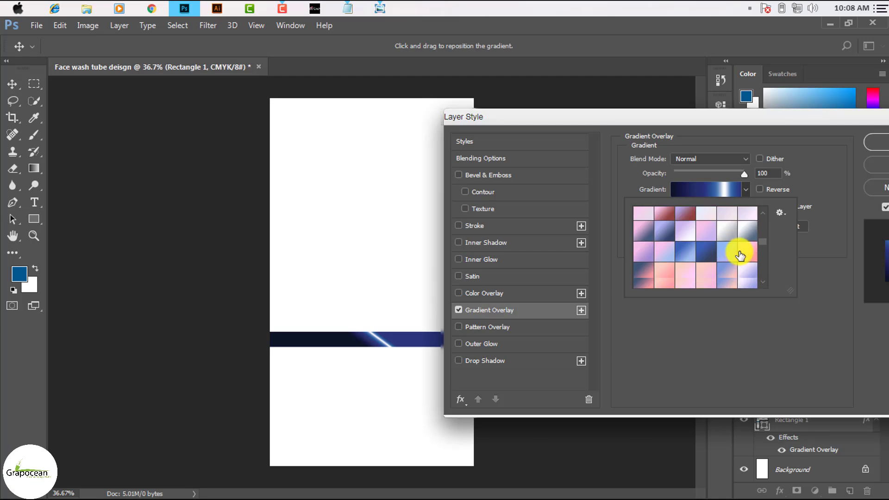
pyautogui.scroll(-3, 750, 247)
pyautogui.scroll(-3, 764, 250)
pyautogui.scroll(-3, 767, 253)
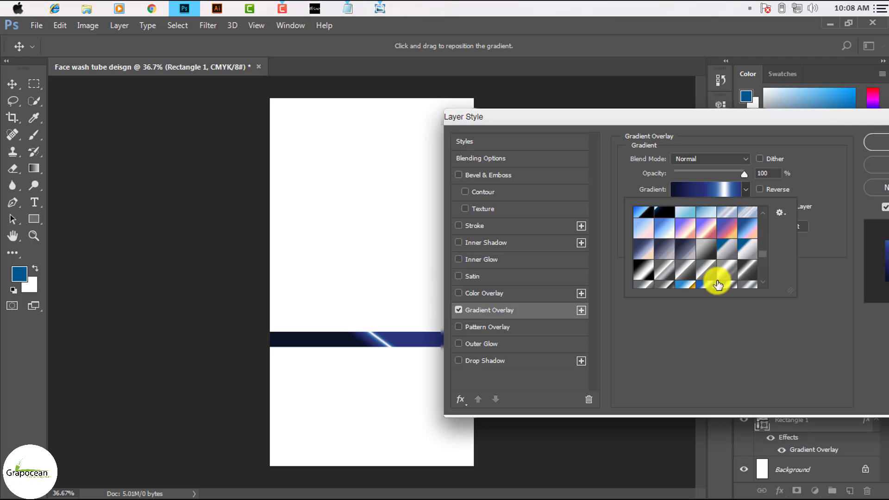
pyautogui.click(748, 275)
pyautogui.click(727, 288)
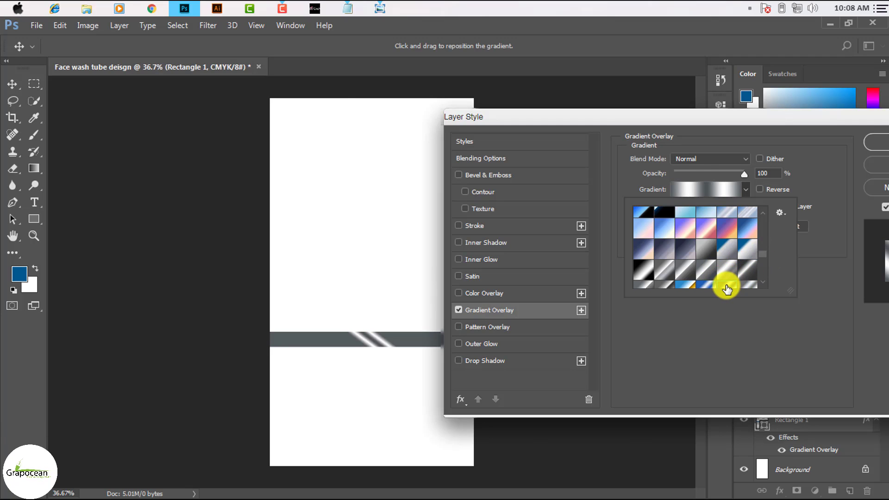
pyautogui.scroll(-1, 720, 279)
pyautogui.click(642, 252)
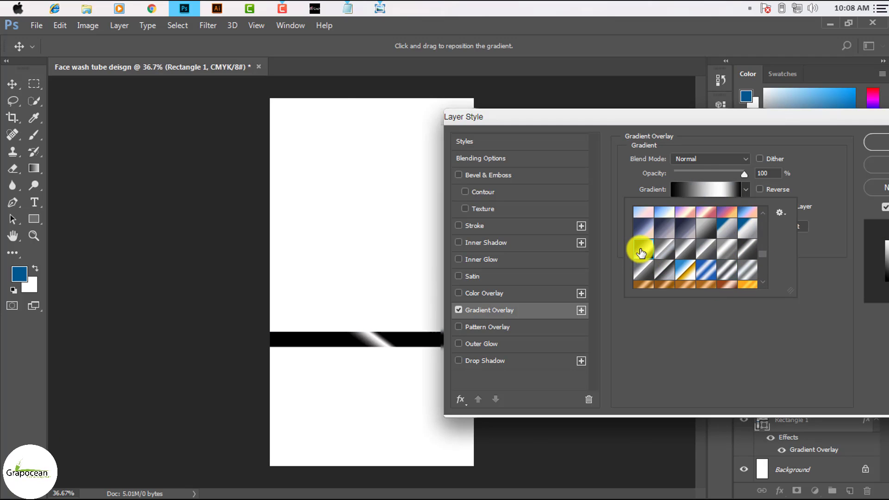
pyautogui.click(745, 269)
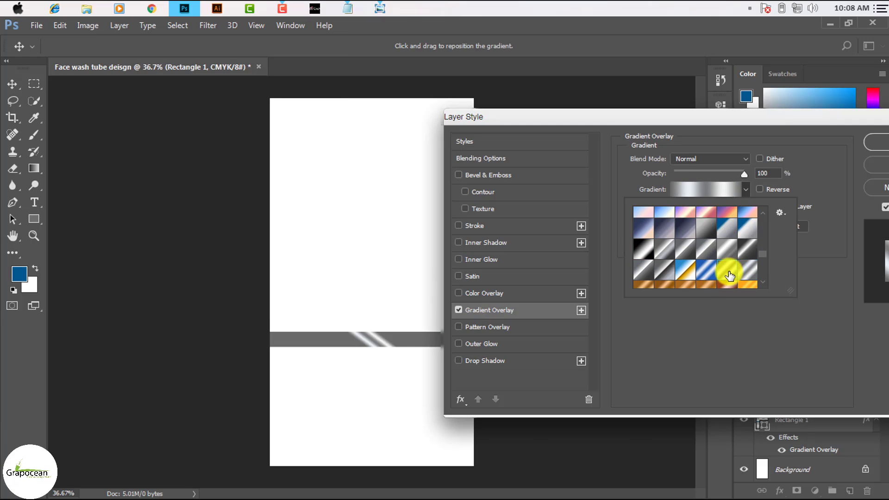
pyautogui.click(751, 250)
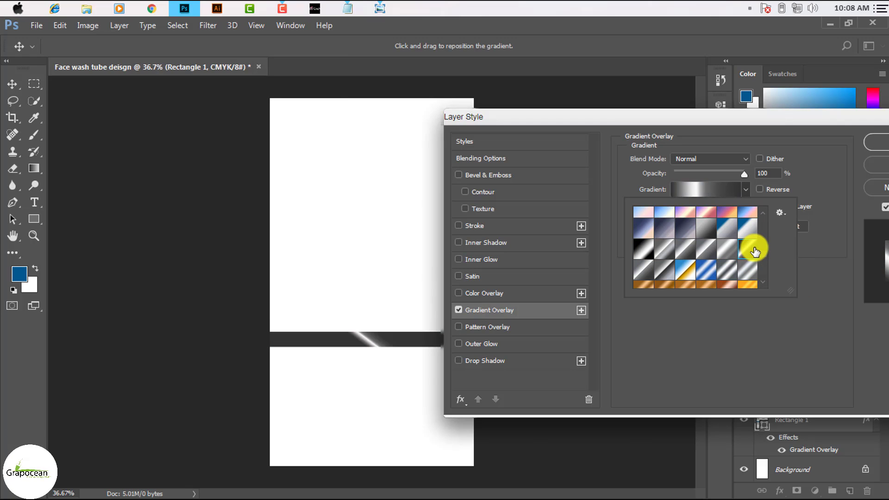
pyautogui.click(757, 337)
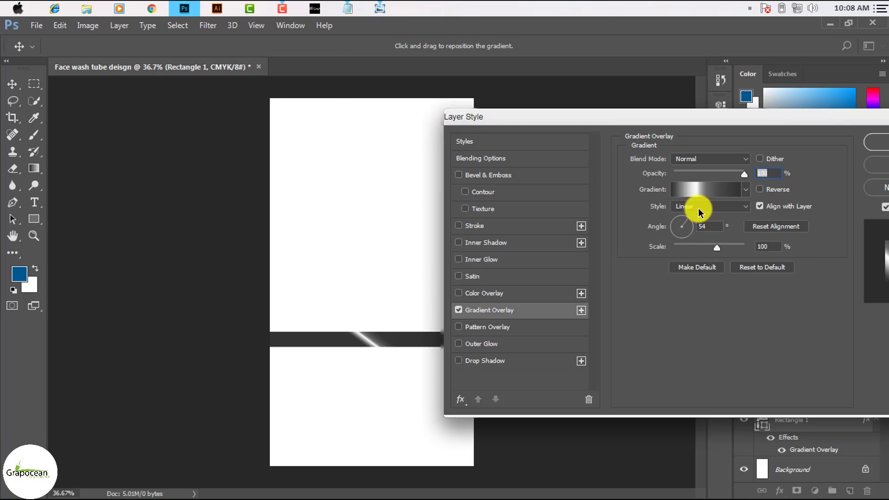
# - Customise the band's gradient with a duplicate white stop at 76% and a white stop at 21%
pyautogui.click(702, 190)
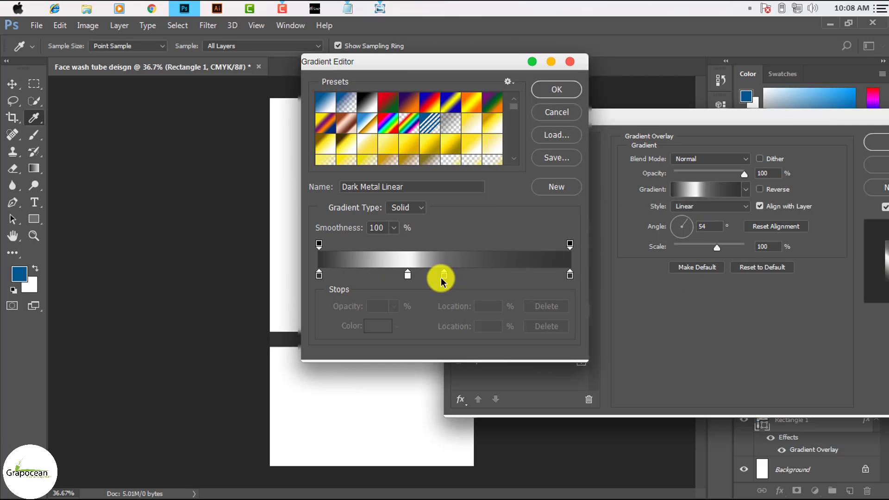
pyautogui.moveTo(409, 278); pyautogui.dragTo(510, 275)
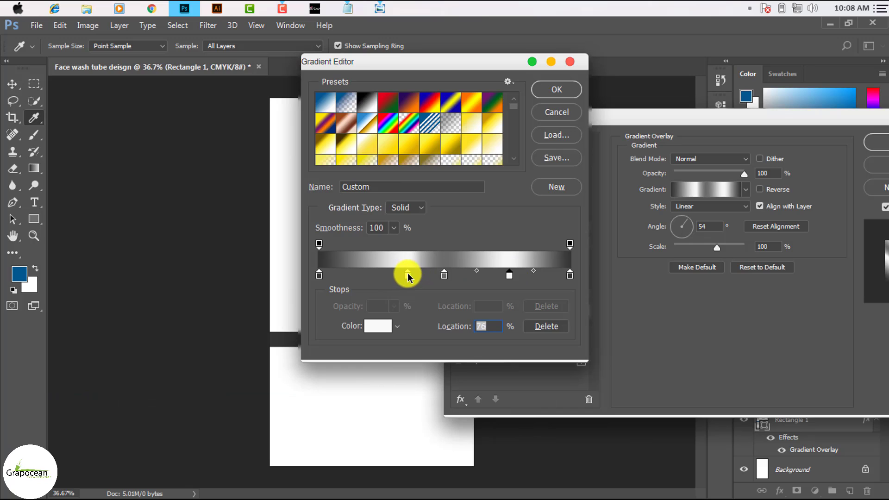
pyautogui.moveTo(408, 275); pyautogui.dragTo(385, 274)
pyautogui.moveTo(442, 275); pyautogui.dragTo(483, 272)
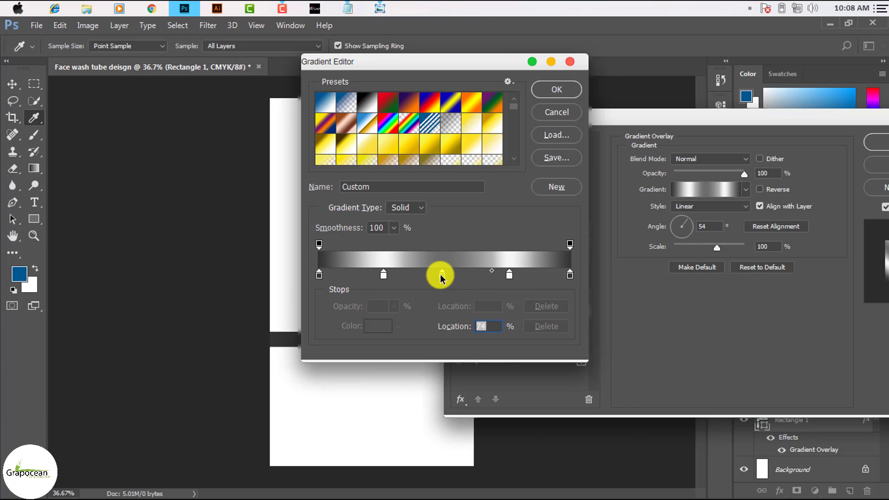
pyautogui.moveTo(384, 275)
pyautogui.mouseDown()
pyautogui.moveTo(372, 277)
pyautogui.moveTo(392, 271)
pyautogui.mouseUp()
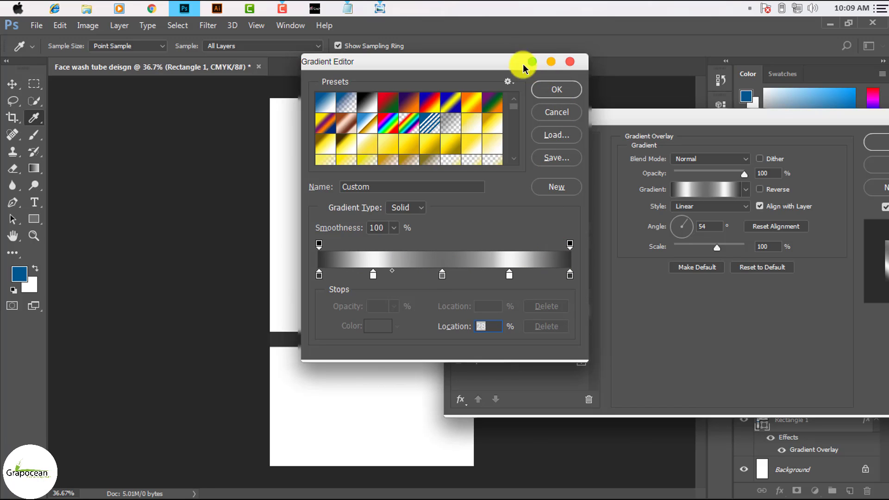
pyautogui.click(556, 89)
pyautogui.press('Return')
# - Set the gradient overlay to 95% opacity, 0° angle and 126% scale
pyautogui.press('Down')
pyautogui.press('Down')
pyautogui.press('Down')
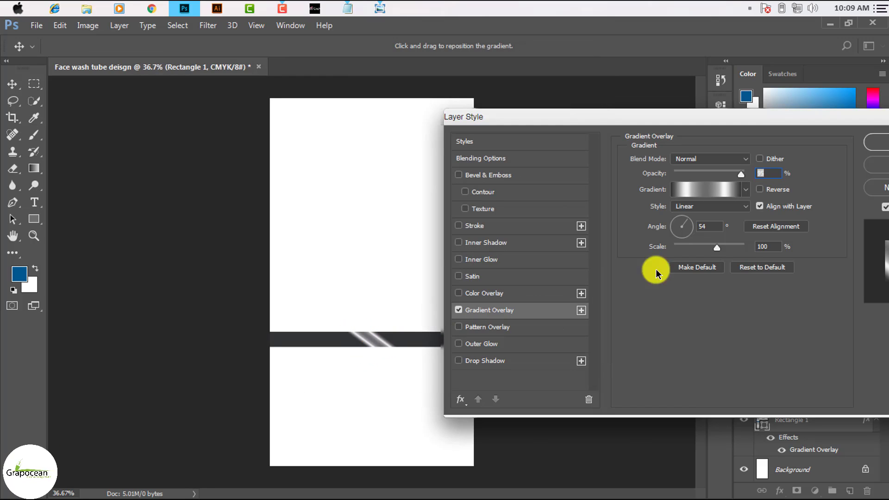
pyautogui.moveTo(719, 124); pyautogui.dragTo(768, 133)
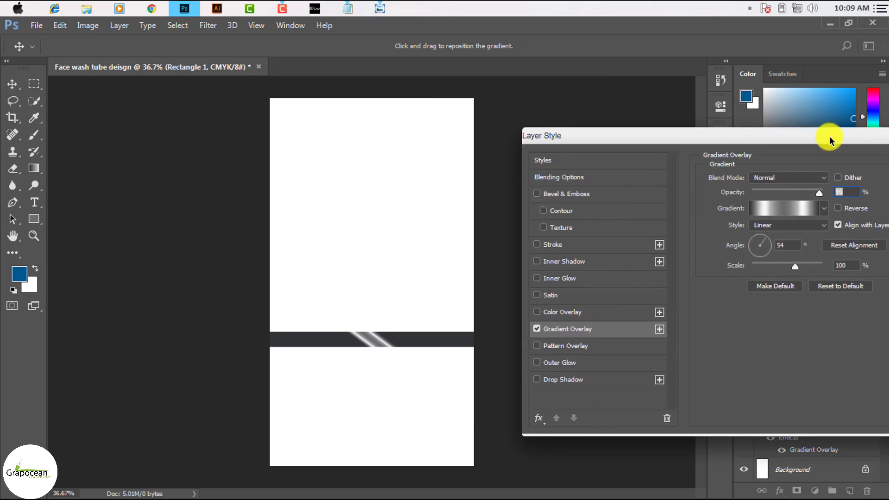
pyautogui.click(739, 236)
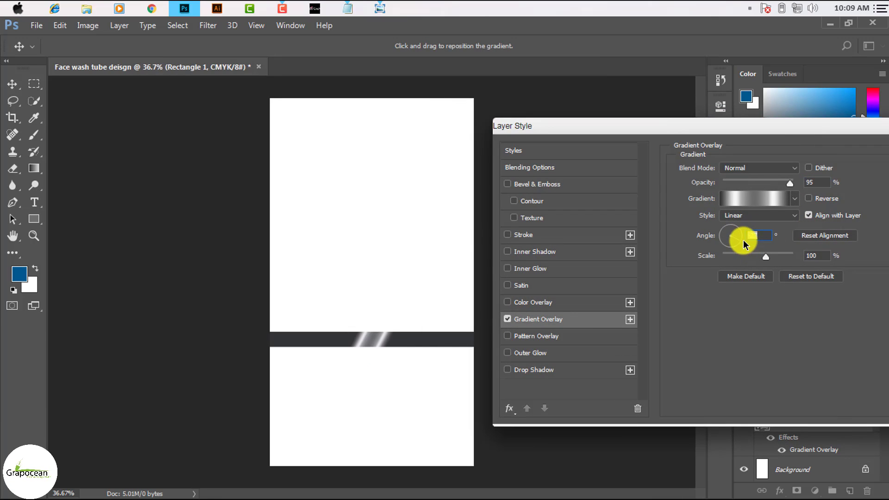
pyautogui.click(745, 235)
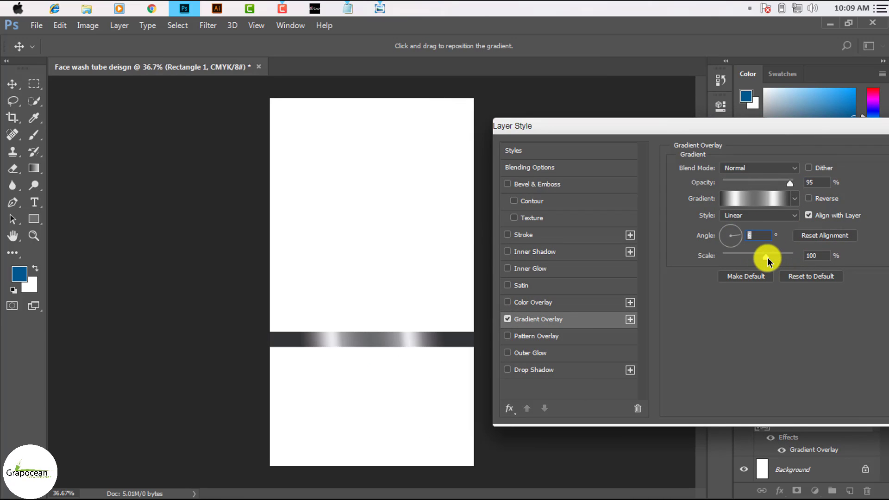
pyautogui.moveTo(766, 256); pyautogui.dragTo(785, 258)
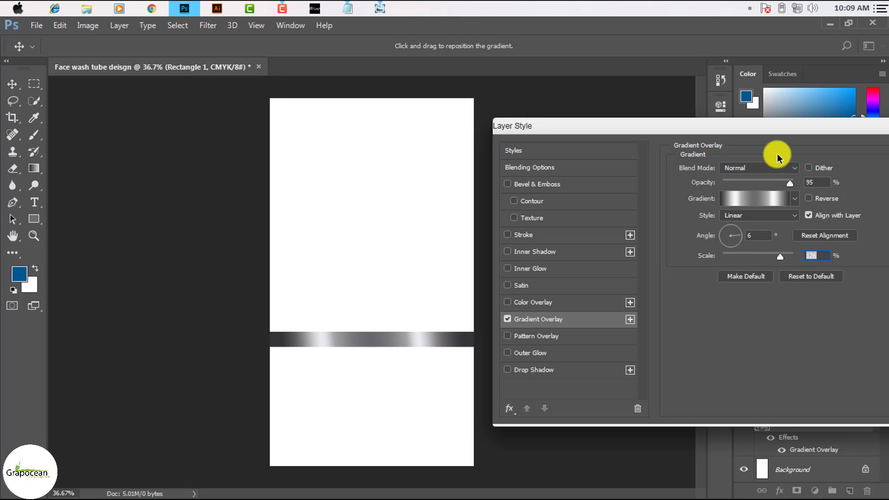
pyautogui.moveTo(778, 126); pyautogui.dragTo(630, 211)
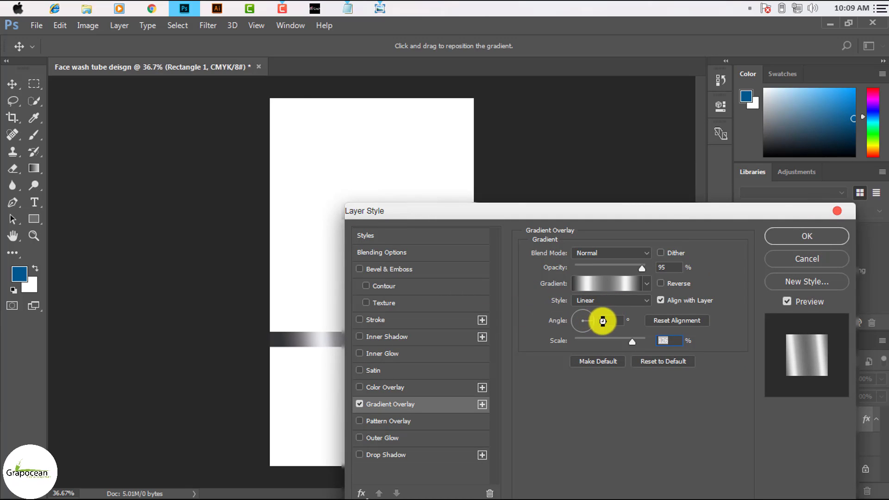
pyautogui.moveTo(597, 326); pyautogui.dragTo(600, 320)
pyautogui.moveTo(653, 212)
pyautogui.mouseDown()
pyautogui.moveTo(772, 180)
pyautogui.moveTo(757, 140)
pyautogui.mouseUp()
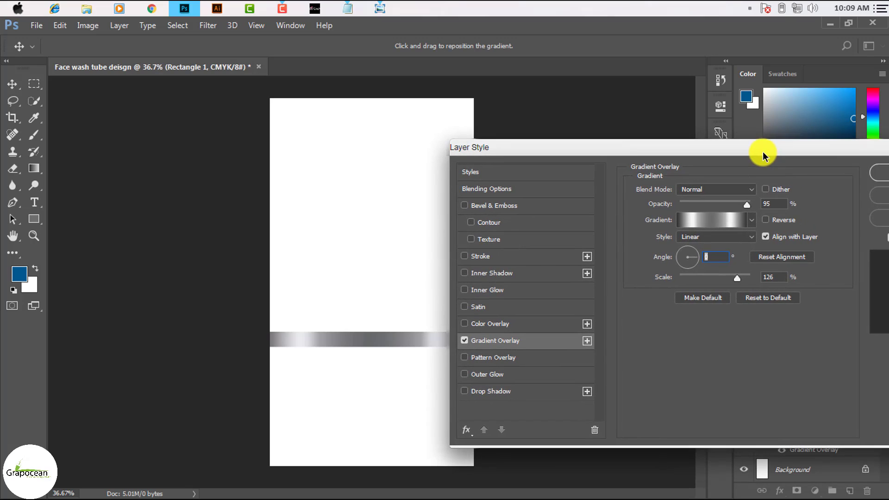
# - Move the white stops to 23% and 78% and darken the middle stop to grey
pyautogui.click(693, 225)
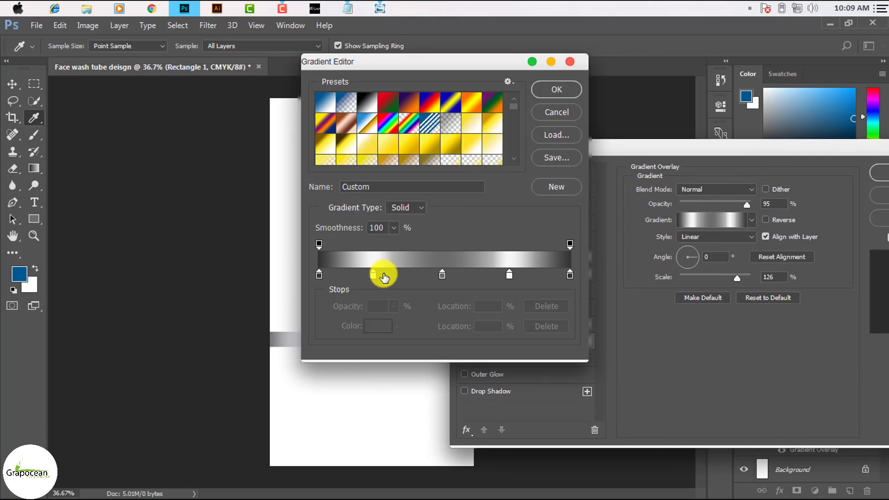
pyautogui.moveTo(375, 276); pyautogui.dragTo(400, 273)
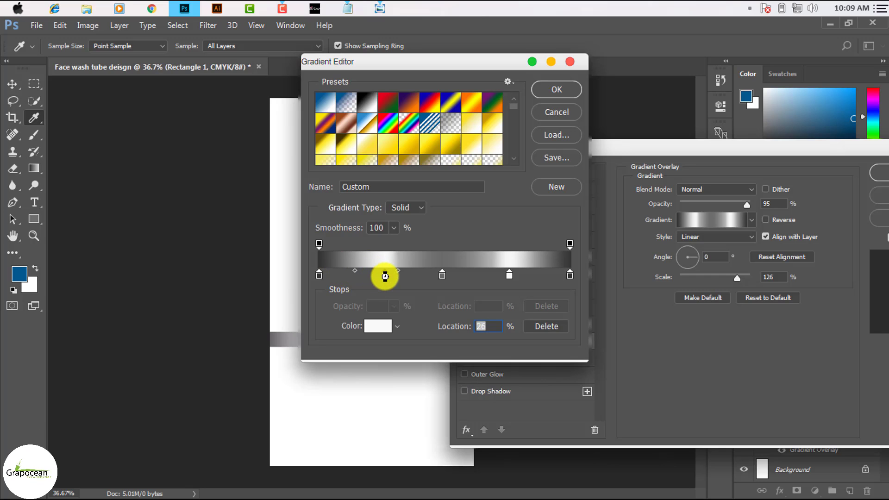
pyautogui.moveTo(353, 271); pyautogui.dragTo(363, 274)
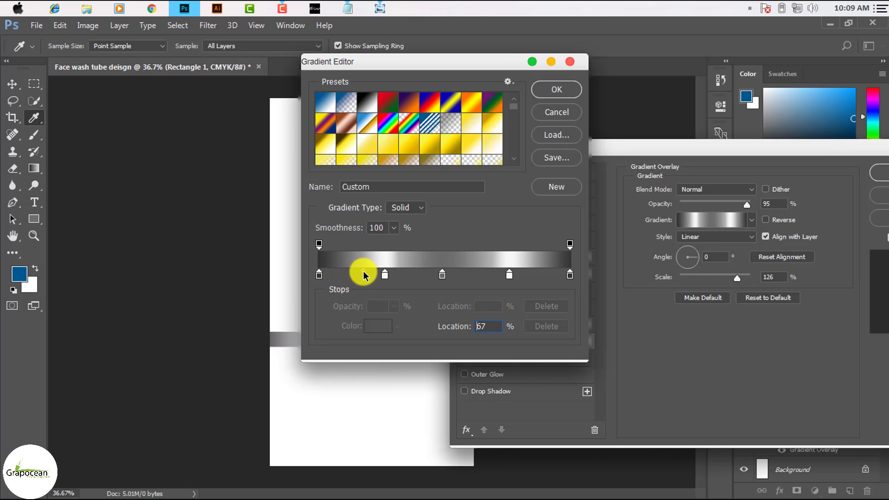
pyautogui.doubleClick(441, 275)
pyautogui.moveTo(273, 229); pyautogui.dragTo(269, 237)
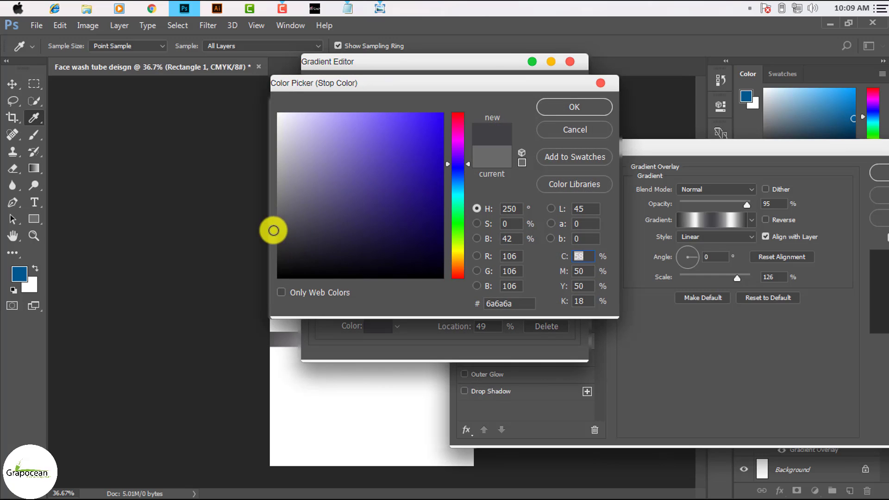
pyautogui.click(558, 106)
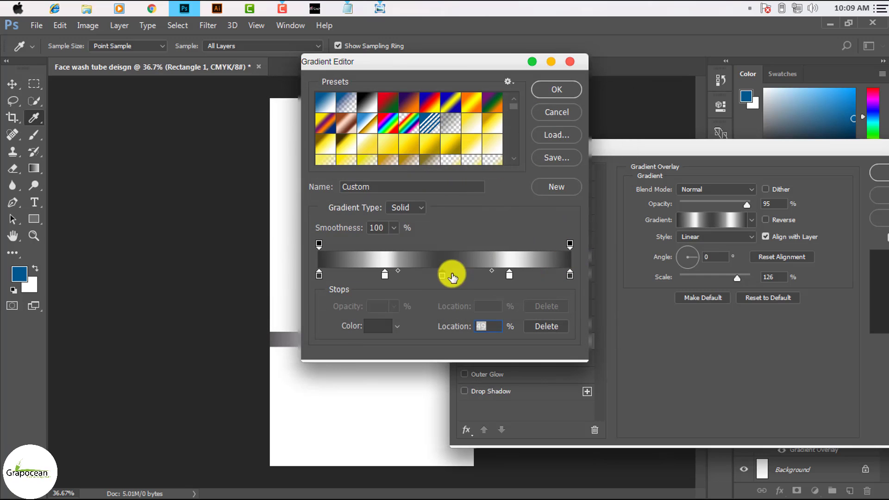
pyautogui.moveTo(503, 278); pyautogui.dragTo(515, 278)
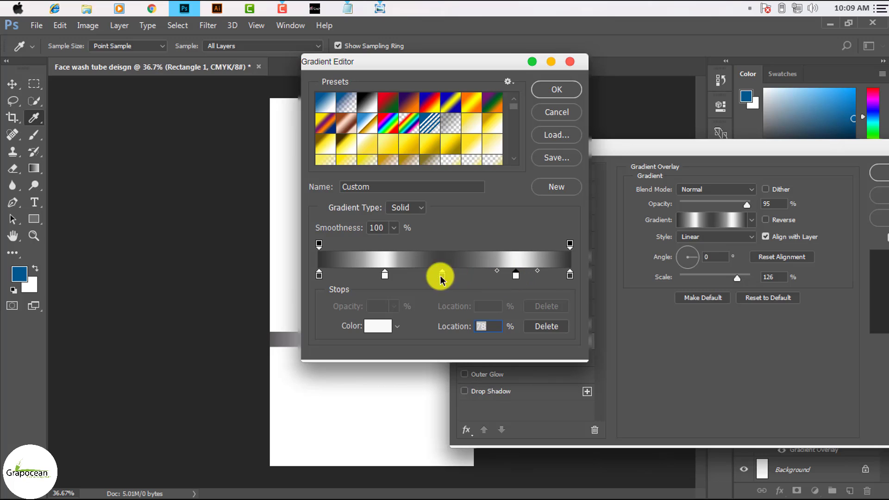
pyautogui.click(569, 91)
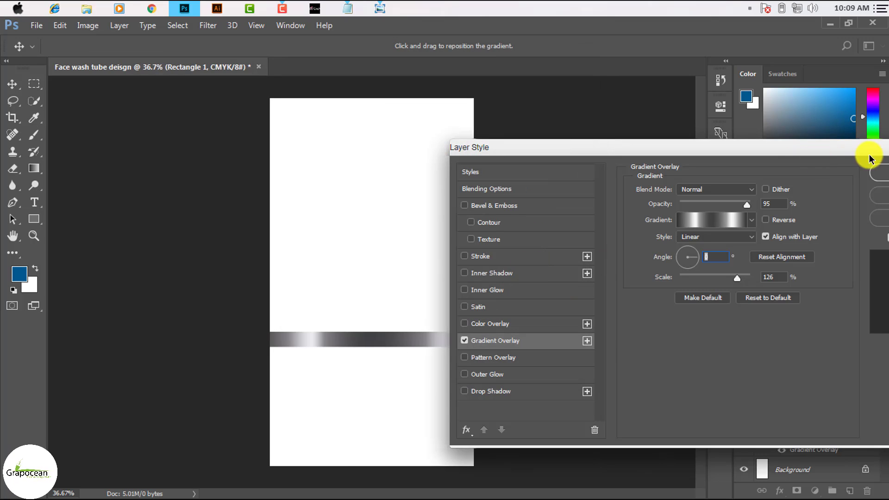
pyautogui.click(702, 262)
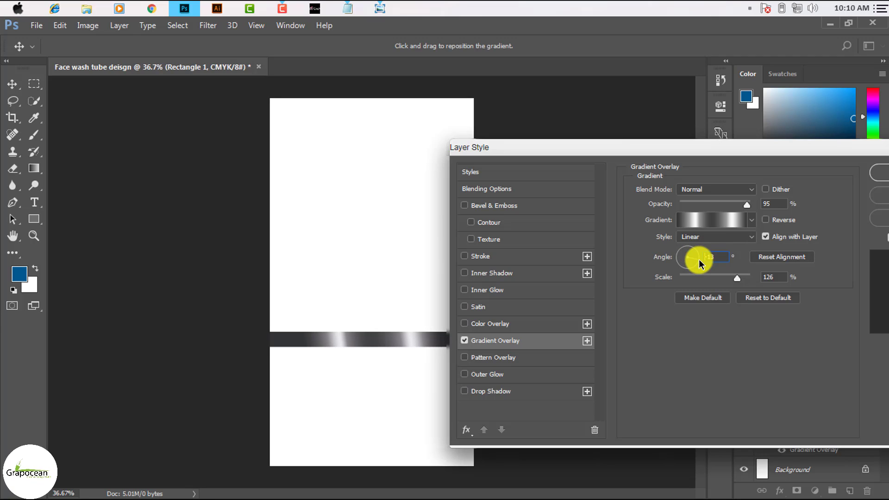
# - Add a white stop at 20% and shift the blend midpoints to 41% and 63%
pyautogui.moveTo(702, 261); pyautogui.dragTo(732, 258)
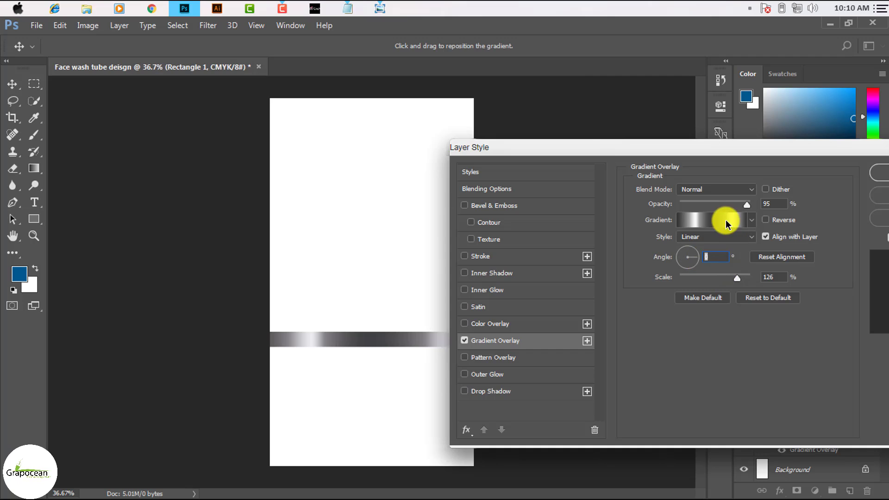
pyautogui.click(725, 224)
pyautogui.click(369, 275)
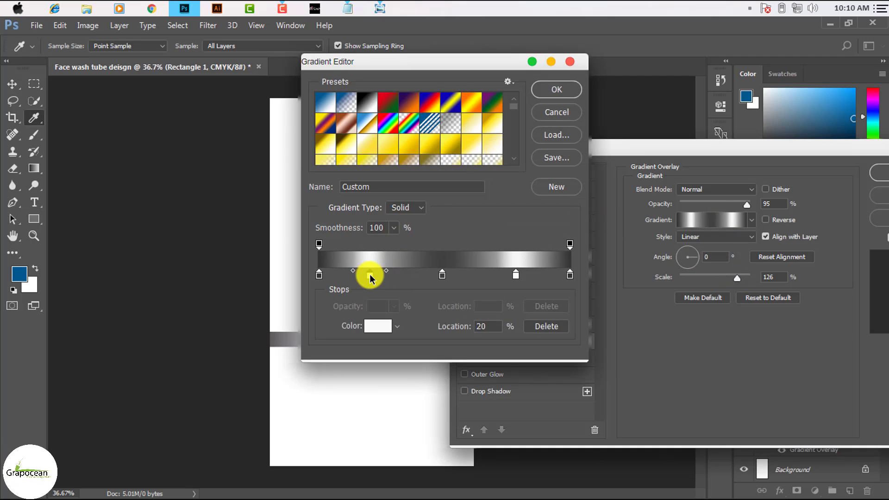
pyautogui.moveTo(387, 271); pyautogui.dragTo(400, 271)
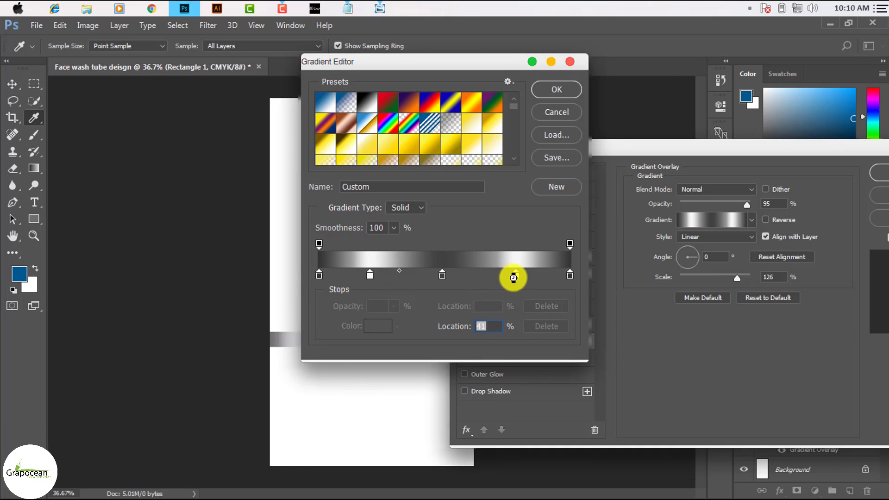
pyautogui.moveTo(495, 272); pyautogui.dragTo(494, 273)
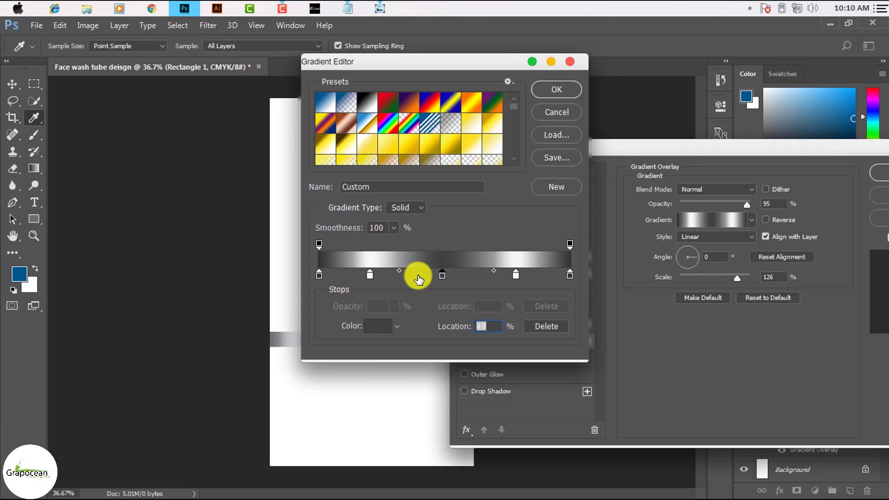
pyautogui.click(400, 271)
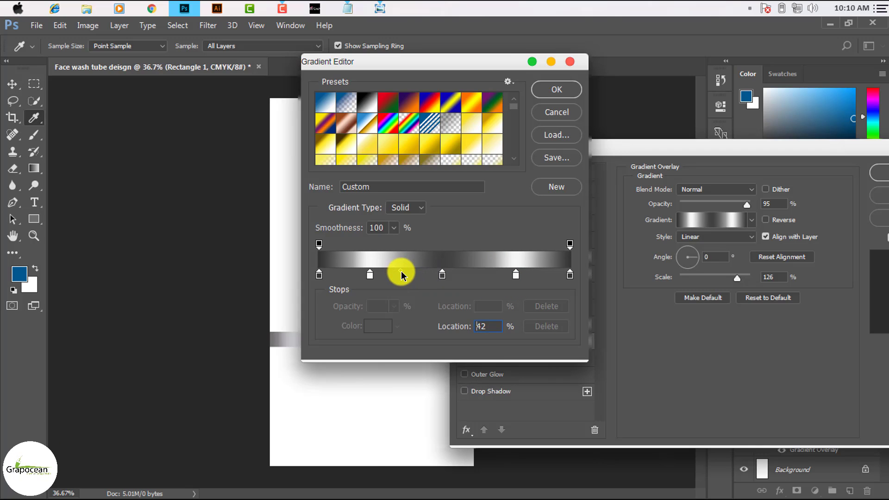
pyautogui.click(442, 274)
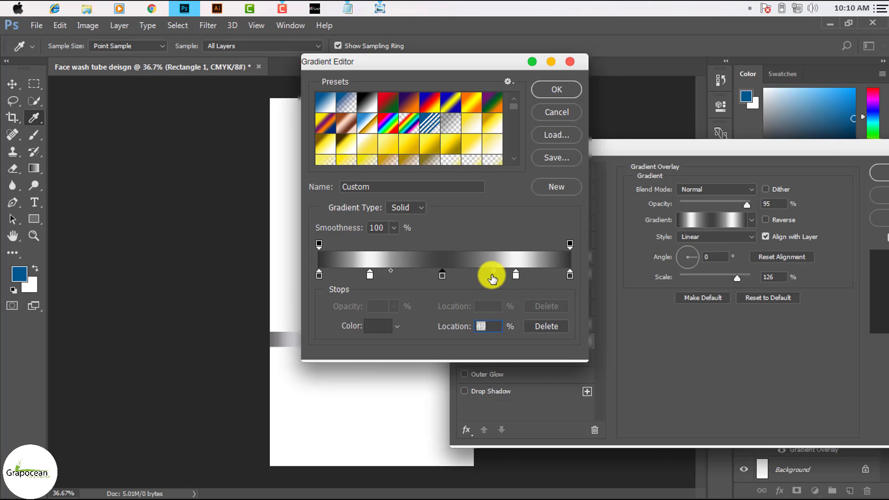
pyautogui.click(571, 95)
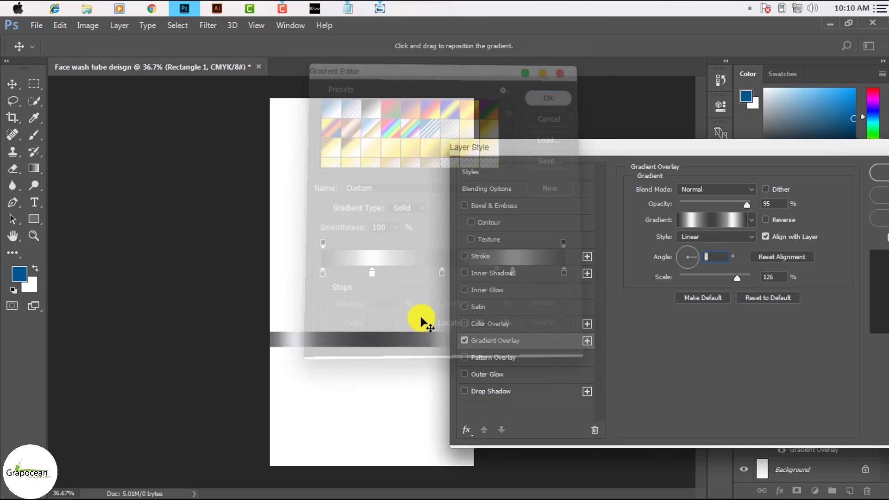
# - Apply the gradient overlay and nudge the metallic stripe slightly higher
pyautogui.click(871, 181)
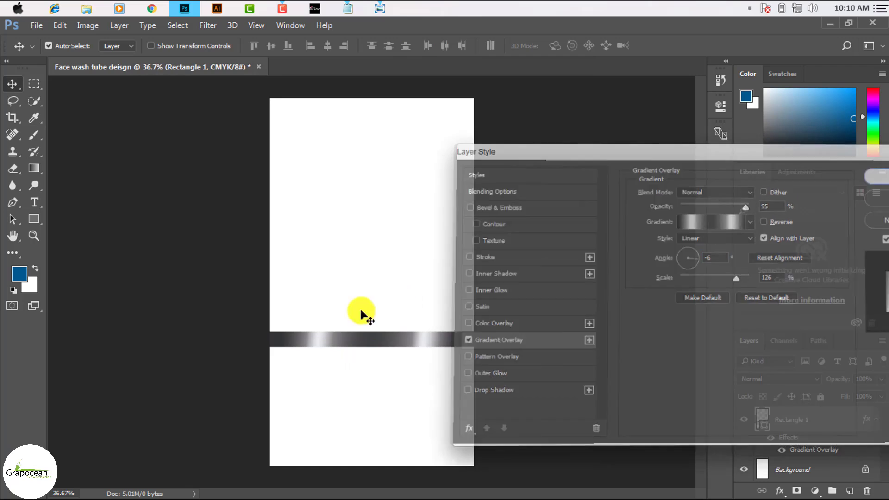
pyautogui.scroll(-2, 423, 387)
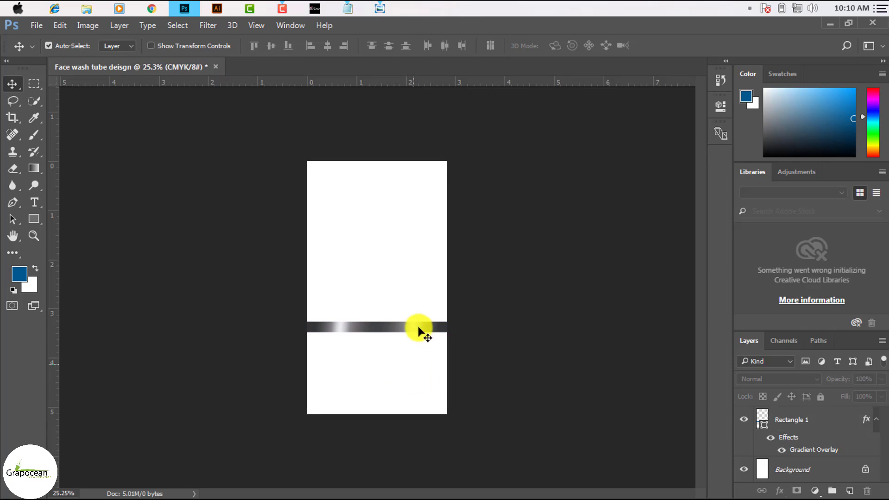
pyautogui.moveTo(413, 329); pyautogui.dragTo(413, 309)
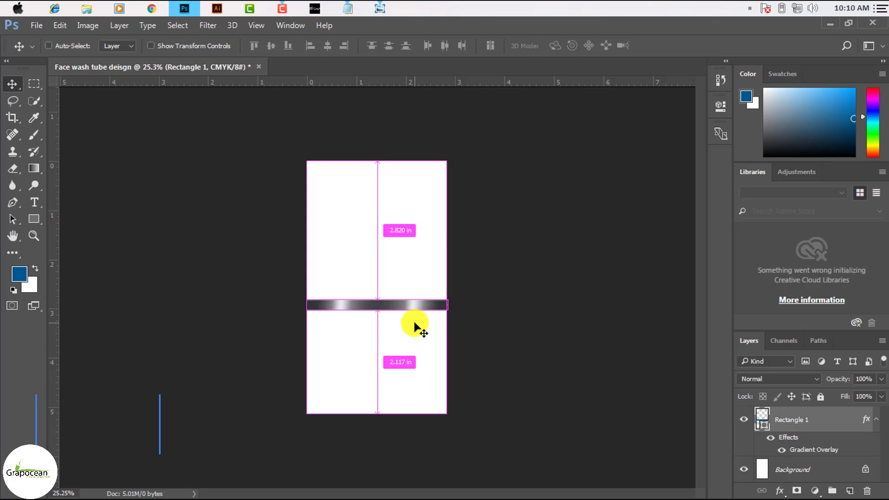
# - Warp the stripe into a gentle wave across the canvas
pyautogui.hotkey('ctrl', 't')
pyautogui.click(534, 46)
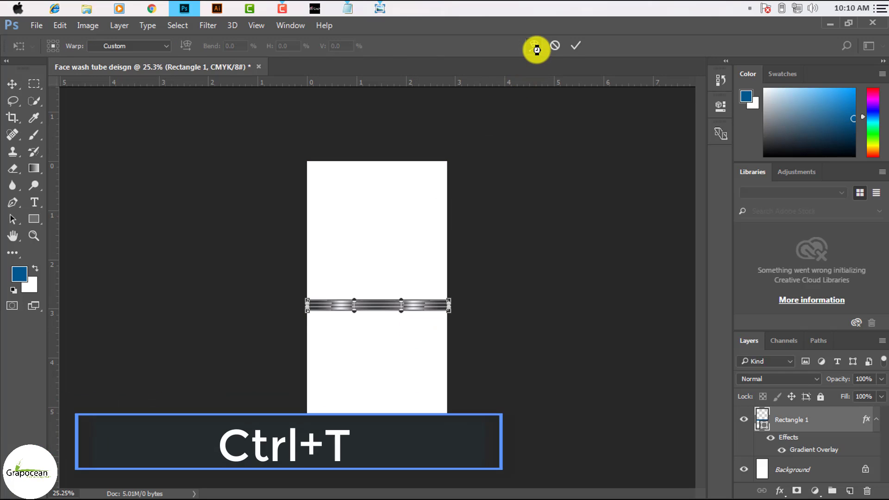
pyautogui.scroll(2, 400, 308)
pyautogui.scroll(3, 401, 308)
pyautogui.moveTo(407, 304); pyautogui.dragTo(377, 254)
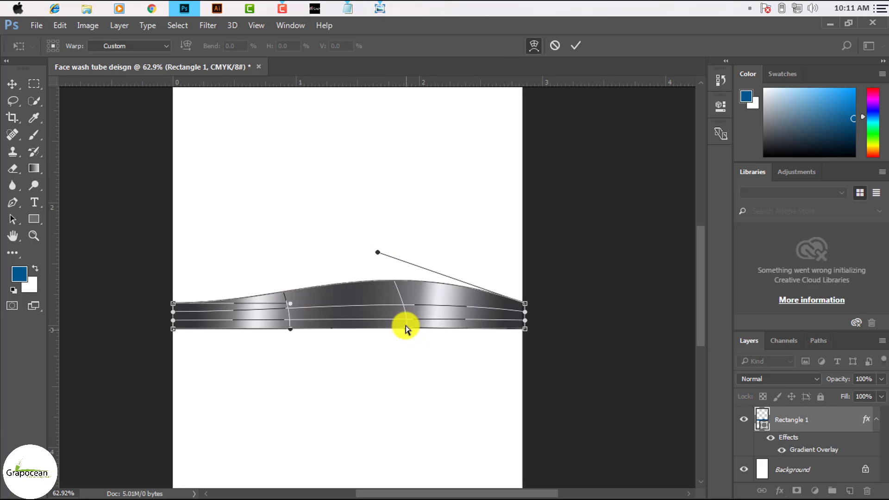
pyautogui.moveTo(410, 307)
pyautogui.mouseDown()
pyautogui.moveTo(409, 274)
pyautogui.moveTo(412, 288)
pyautogui.mouseUp()
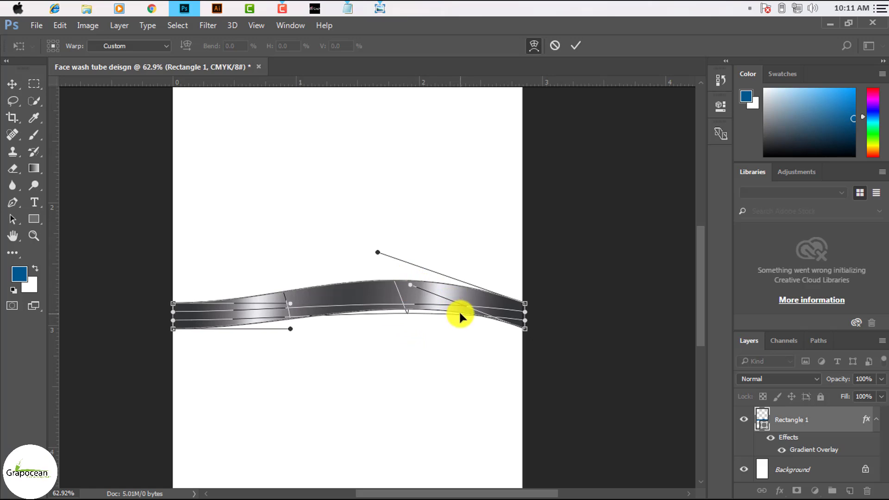
pyautogui.click(575, 45)
pyautogui.scroll(-1, 589, 278)
pyautogui.scroll(-2, 561, 316)
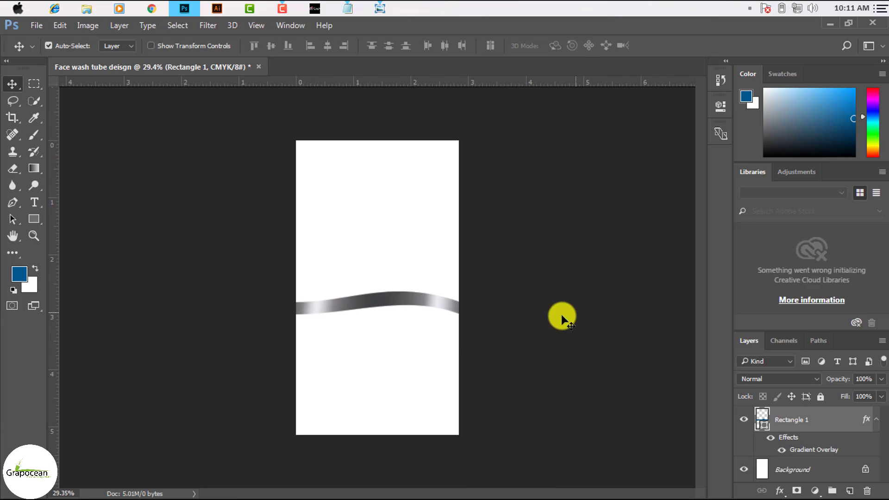
pyautogui.scroll(2, 562, 317)
# - Make the wavy band thinner and place a copy, Rectangle 1 copy, below it
pyautogui.hotkey('ctrl', 't')
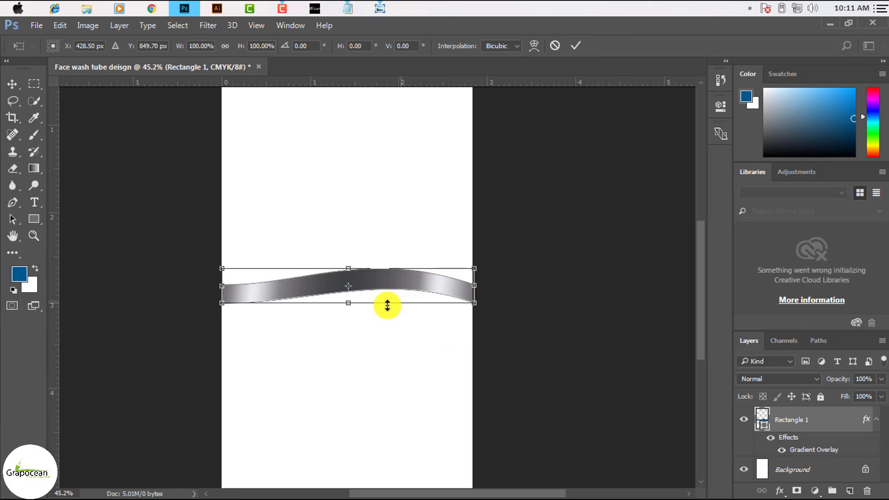
pyautogui.moveTo(354, 304); pyautogui.dragTo(357, 301)
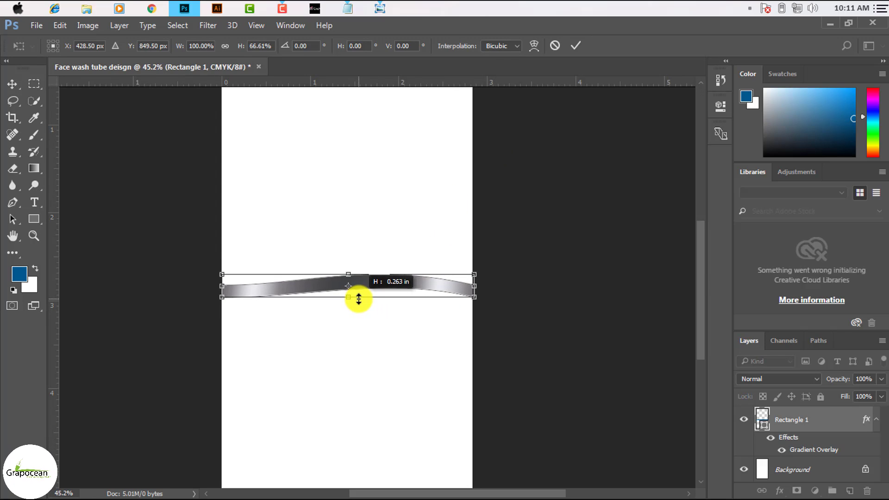
pyautogui.press('Return')
pyautogui.moveTo(417, 284); pyautogui.dragTo(401, 358)
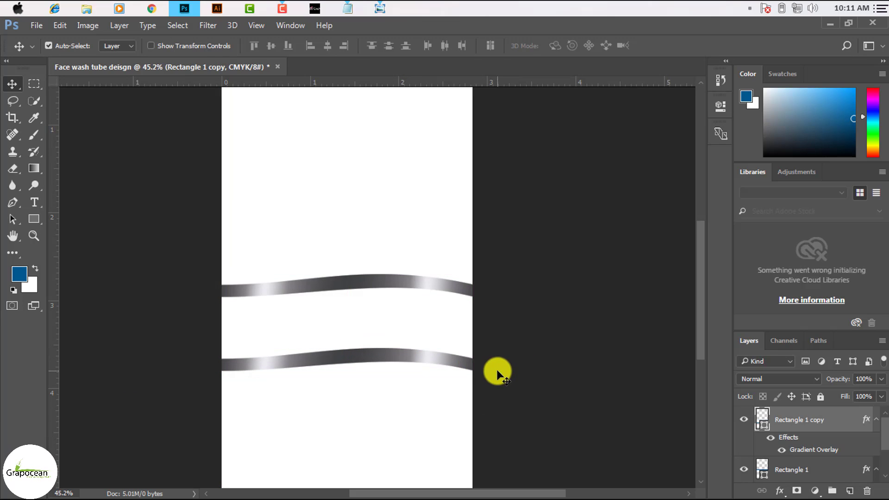
pyautogui.rightClick(802, 420)
# - Reverse the Gradient Overlay direction on Rectangle 1 copy
pyautogui.click(681, 37)
pyautogui.click(257, 258)
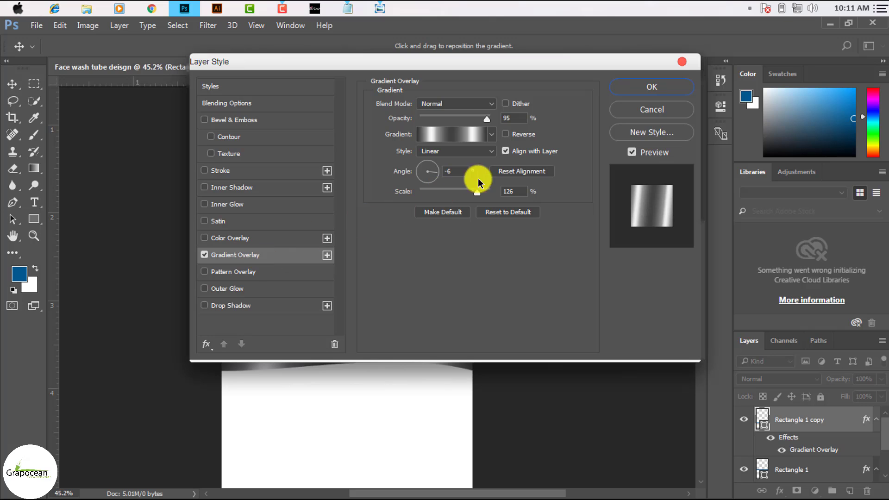
pyautogui.click(537, 134)
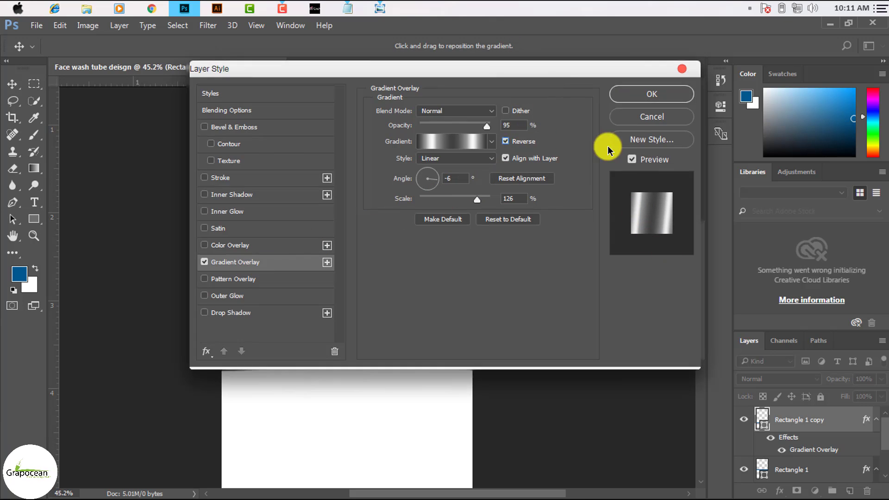
pyautogui.moveTo(510, 59); pyautogui.dragTo(694, 137)
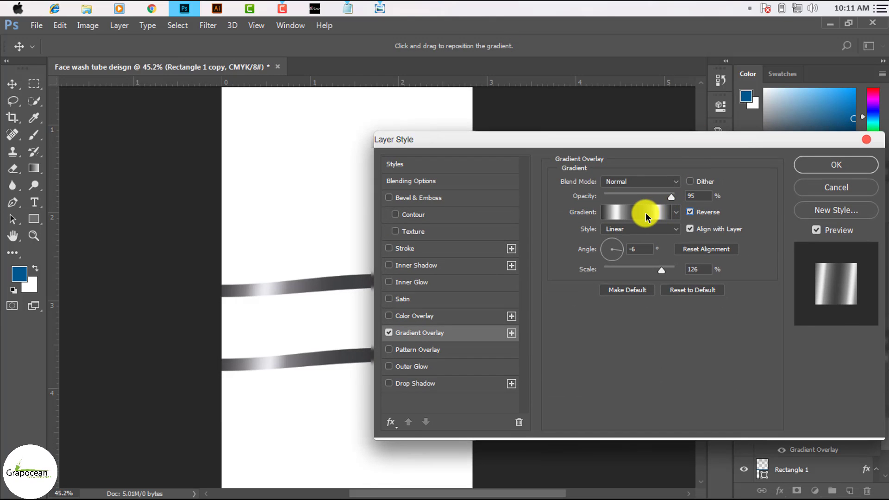
# - Rearrange the copy's gradient stops to 28%, 31% and 82% and apply the style
pyautogui.click(646, 213)
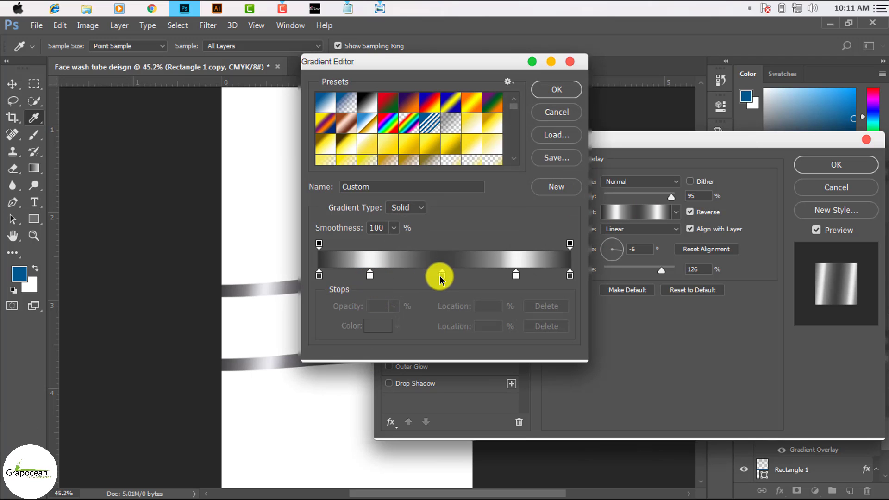
pyautogui.doubleClick(441, 276)
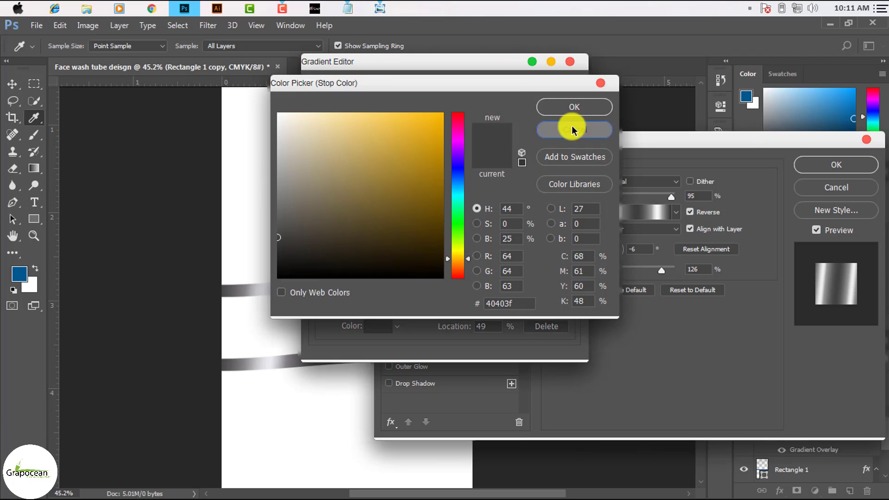
pyautogui.click(573, 130)
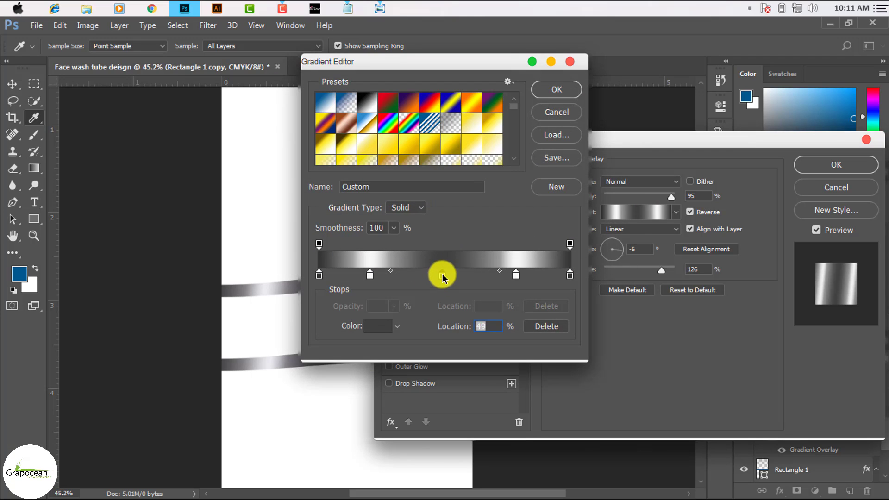
pyautogui.moveTo(443, 276); pyautogui.dragTo(370, 278)
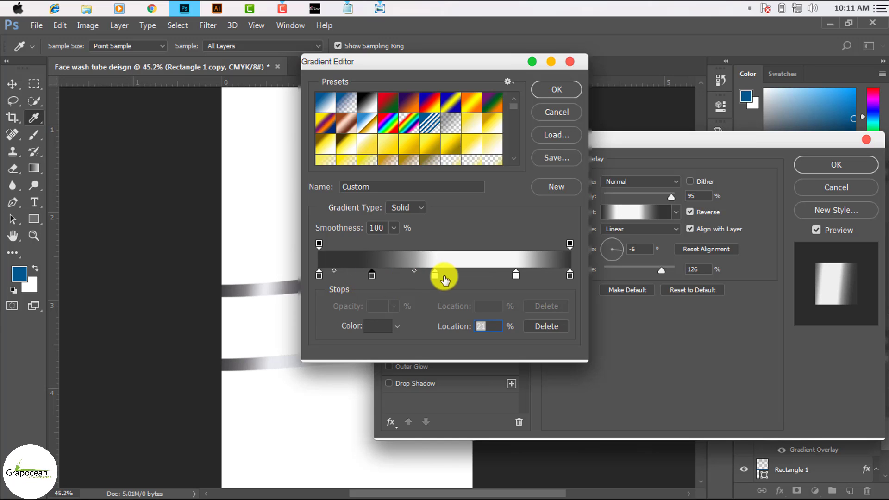
pyautogui.moveTo(517, 276)
pyautogui.mouseDown()
pyautogui.moveTo(345, 275)
pyautogui.moveTo(494, 277)
pyautogui.mouseUp()
pyautogui.click(372, 274)
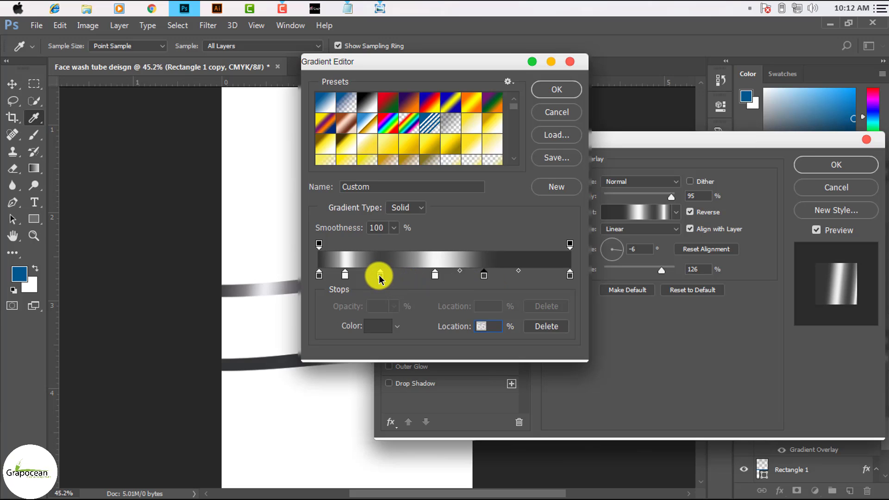
pyautogui.moveTo(381, 276); pyautogui.dragTo(397, 279)
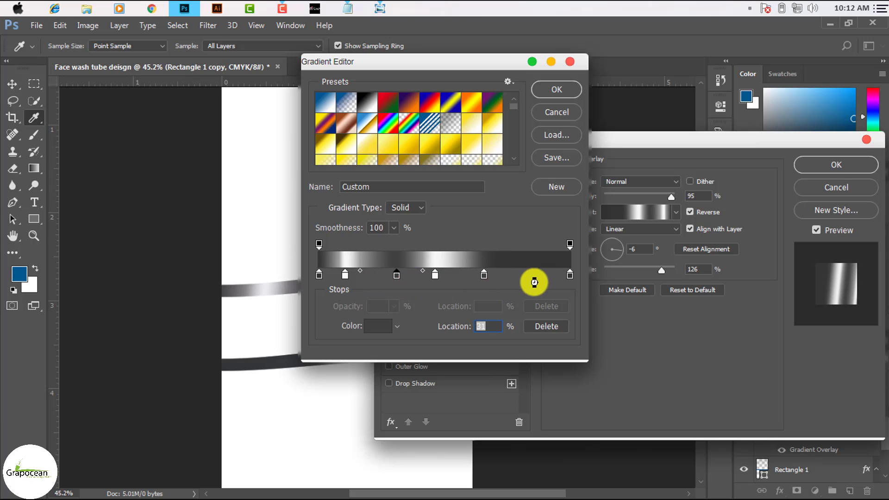
pyautogui.moveTo(484, 276); pyautogui.dragTo(526, 277)
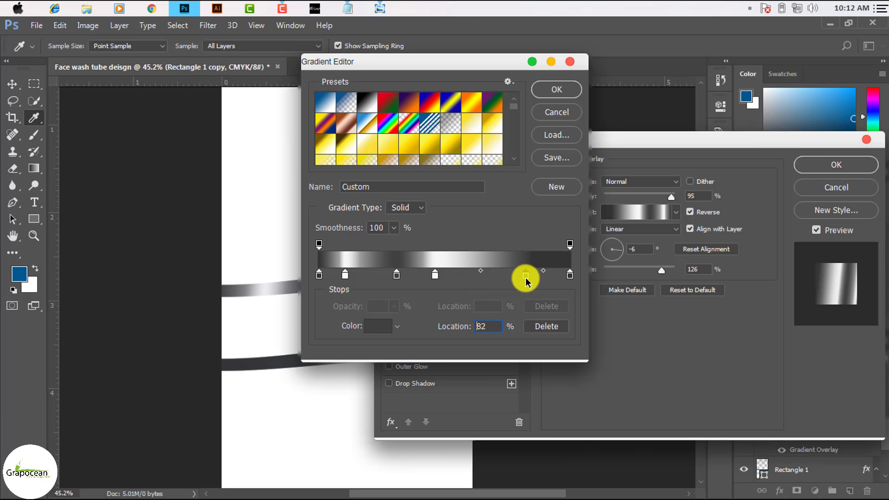
pyautogui.click(557, 90)
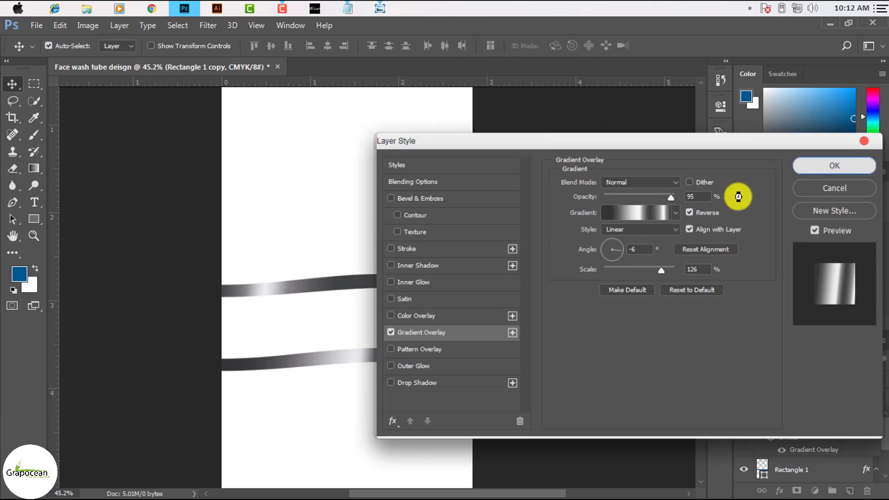
pyautogui.press('Return')
pyautogui.scroll(-2, 457, 358)
pyautogui.scroll(-1, 447, 398)
pyautogui.scroll(-2, 417, 389)
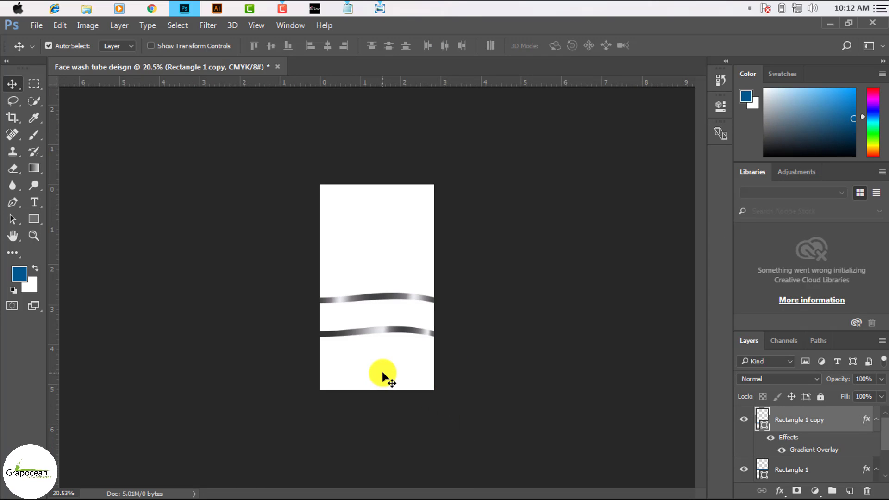
pyautogui.scroll(2, 404, 366)
# - Draw a rectangle over the lower part of the white panel
pyautogui.scroll(3, 405, 366)
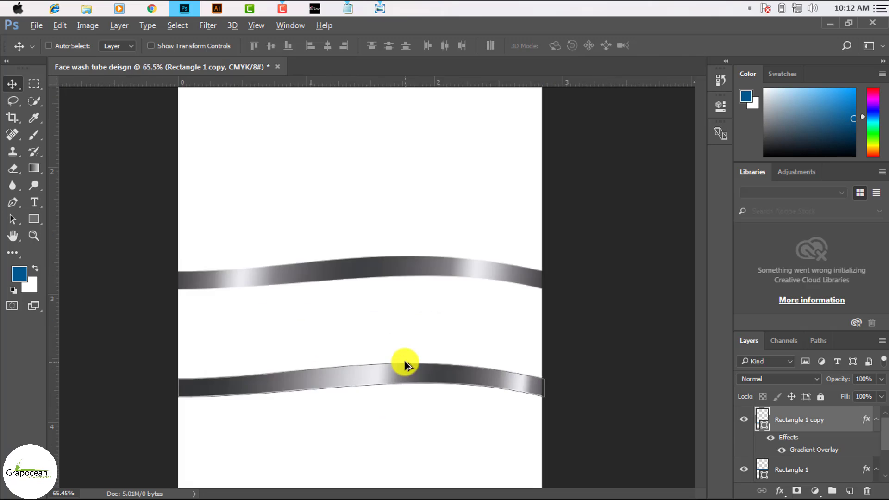
pyautogui.scroll(-4, 405, 366)
pyautogui.scroll(-1, 405, 366)
pyautogui.click(33, 220)
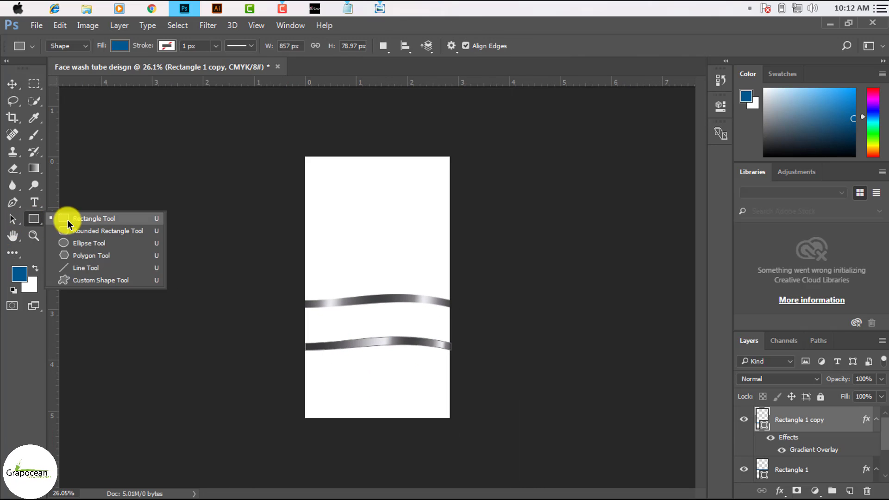
pyautogui.click(65, 218)
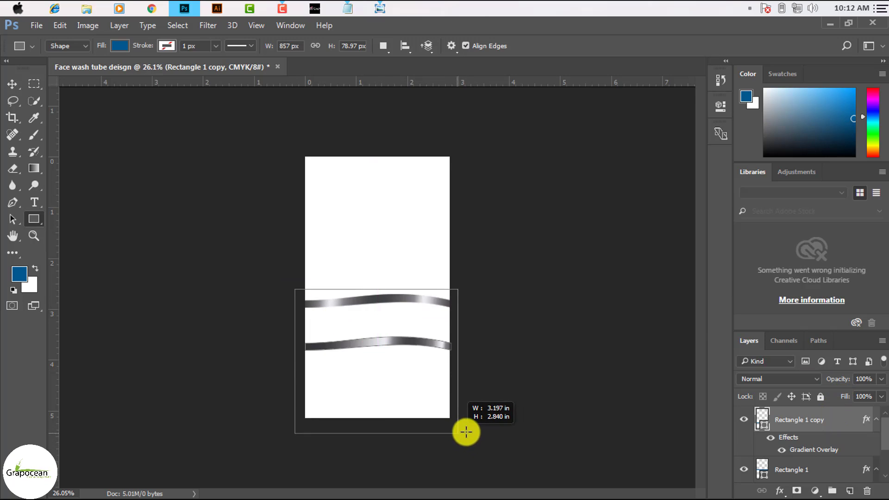
pyautogui.moveTo(298, 289); pyautogui.dragTo(461, 432)
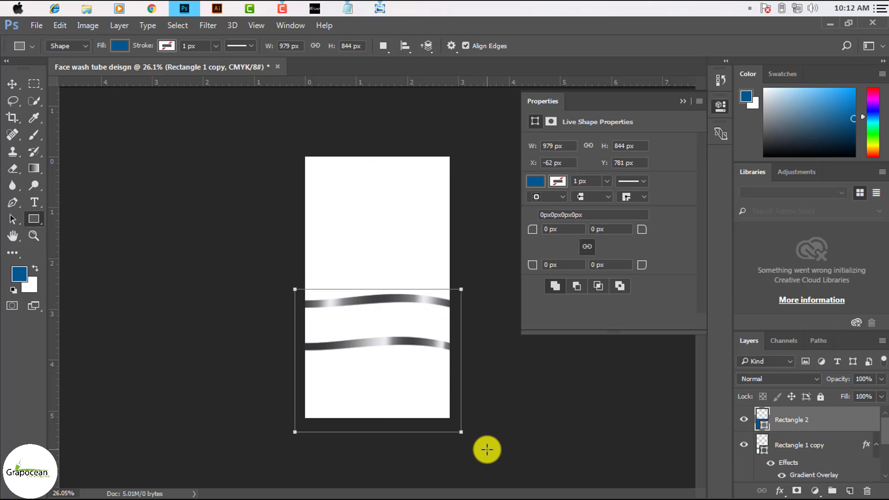
# - Fill the new rectangle with a green swatch and move it slightly down
pyautogui.click(125, 45)
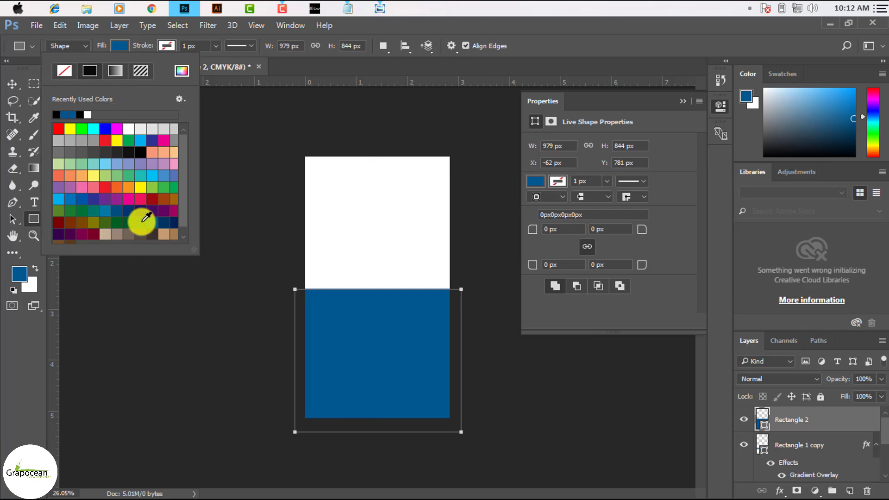
pyautogui.click(82, 129)
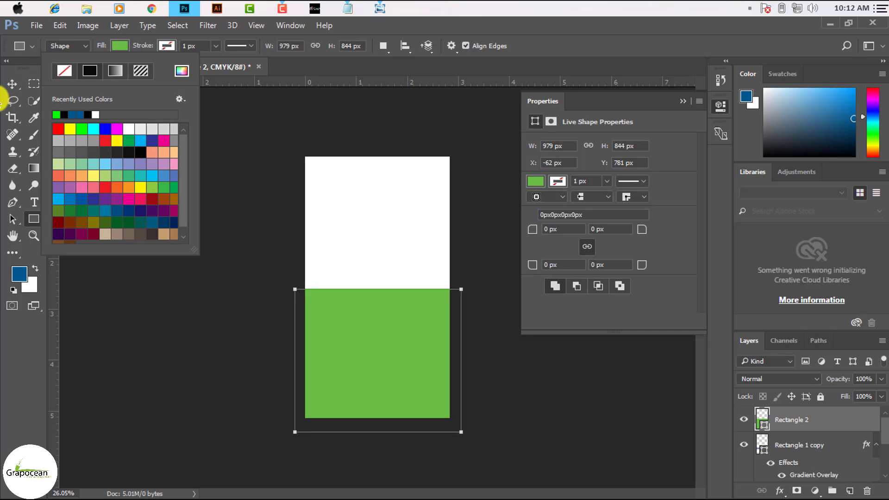
pyautogui.click(12, 84)
pyautogui.click(683, 101)
pyautogui.moveTo(390, 317); pyautogui.dragTo(391, 329)
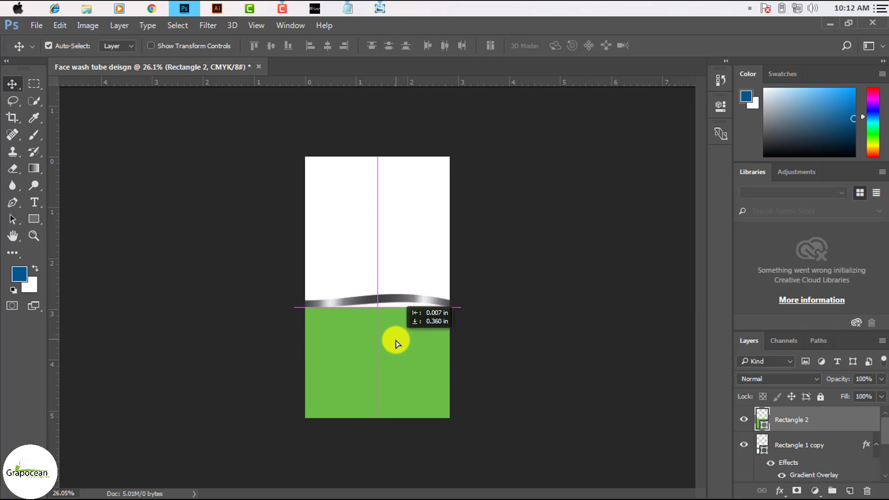
# - Stack the green Rectangle 2 beneath both silver band layers and nudge it into place
pyautogui.moveTo(391, 329); pyautogui.dragTo(392, 335)
pyautogui.moveTo(828, 419); pyautogui.dragTo(818, 465)
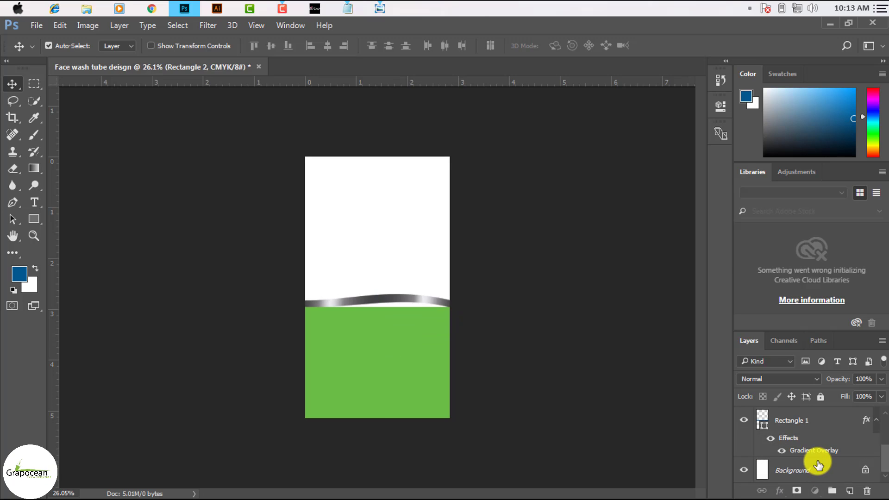
pyautogui.moveTo(785, 420); pyautogui.dragTo(814, 452)
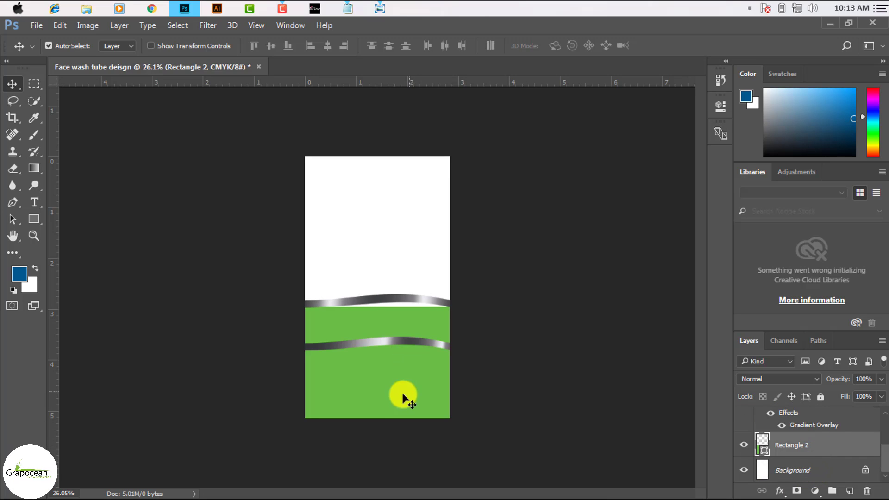
pyautogui.moveTo(403, 394); pyautogui.dragTo(408, 376)
pyautogui.scroll(3, 397, 328)
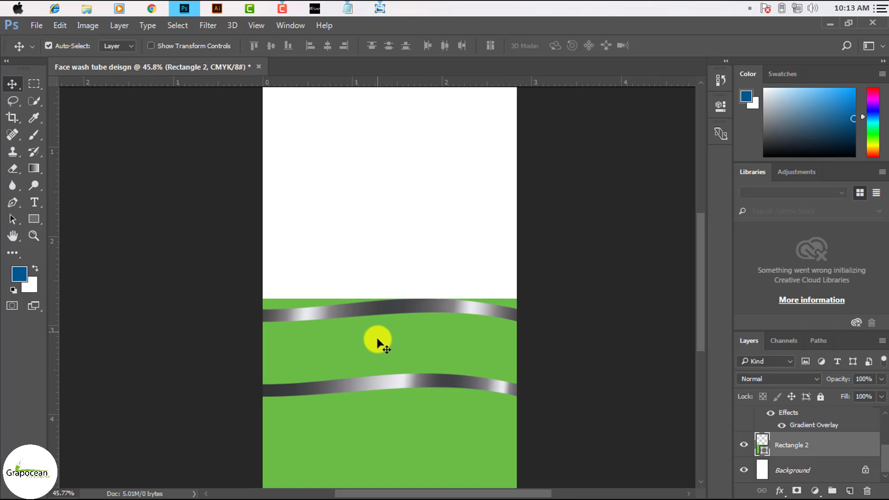
# - Warp the green panel's top edge down to follow the upper silver wave
pyautogui.hotkey('ctrl', 't')
pyautogui.click(534, 45)
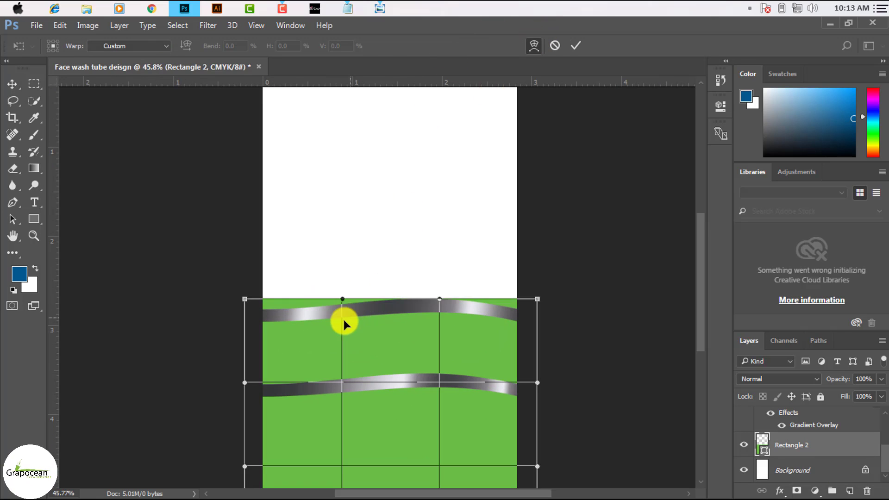
pyautogui.scroll(2, 344, 320)
pyautogui.scroll(2, 251, 310)
pyautogui.moveTo(144, 276); pyautogui.dragTo(148, 307)
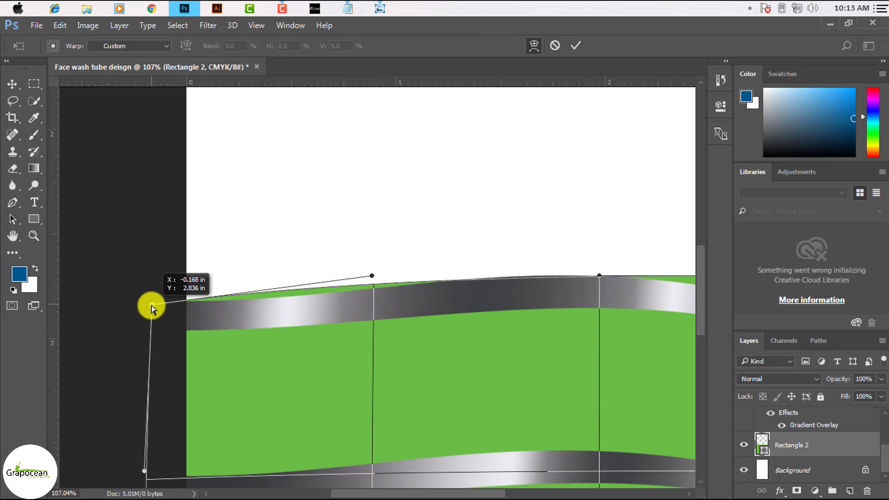
pyautogui.moveTo(367, 277); pyautogui.dragTo(370, 302)
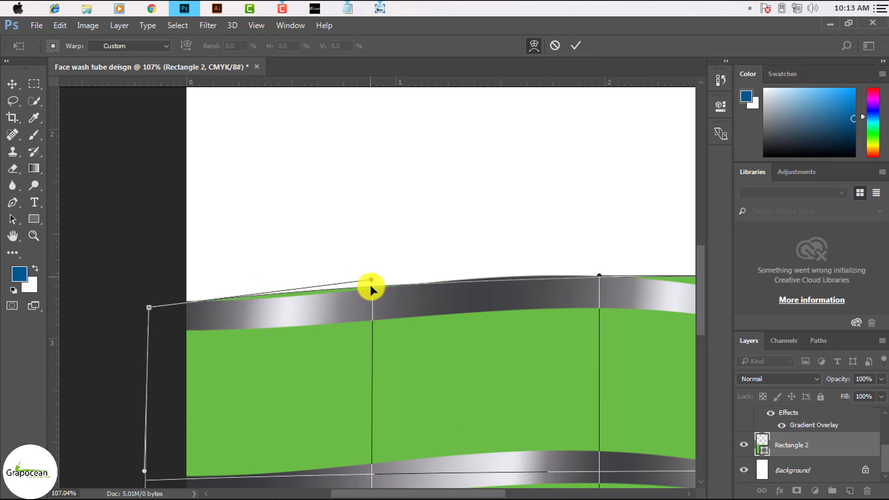
pyautogui.scroll(-2, 369, 301)
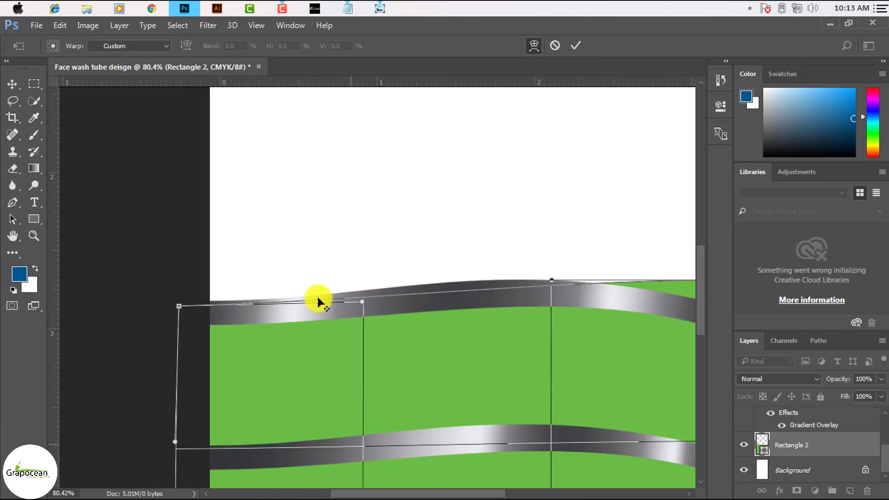
pyautogui.scroll(-2, 317, 295)
pyautogui.moveTo(676, 291); pyautogui.dragTo(651, 298)
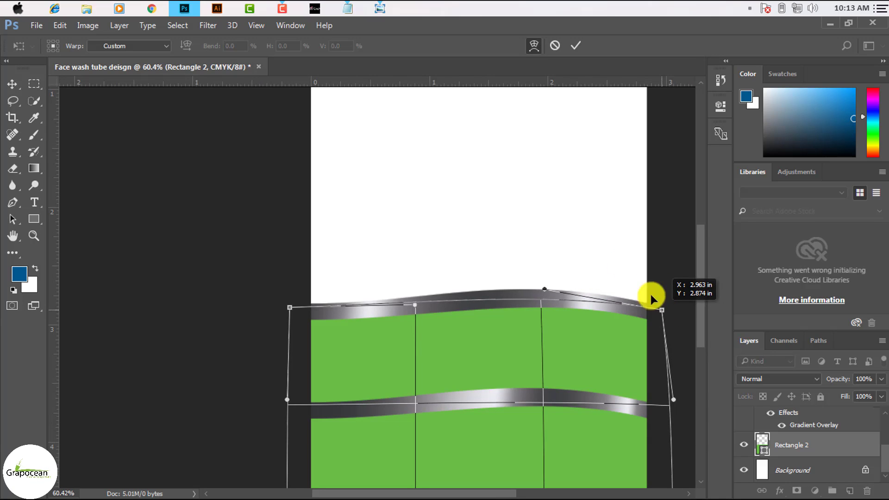
pyautogui.click(576, 45)
pyautogui.click(548, 308)
# - Re-warp the top silver band, adjusting the right end of its curve
pyautogui.scroll(-3, 460, 347)
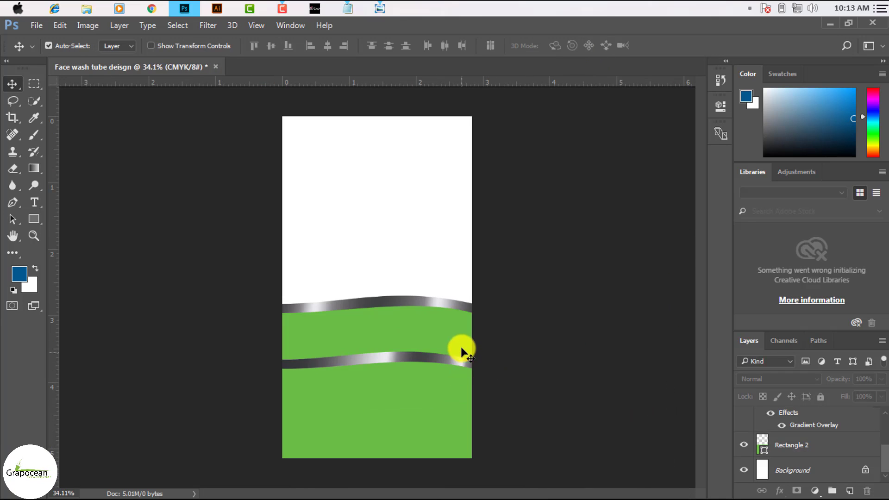
pyautogui.scroll(4, 496, 304)
pyautogui.hotkey('ctrl', 't')
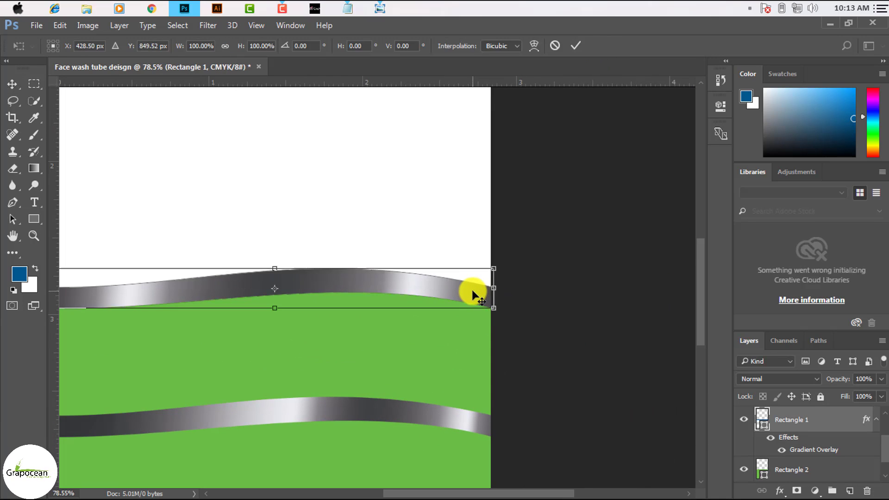
pyautogui.click(534, 45)
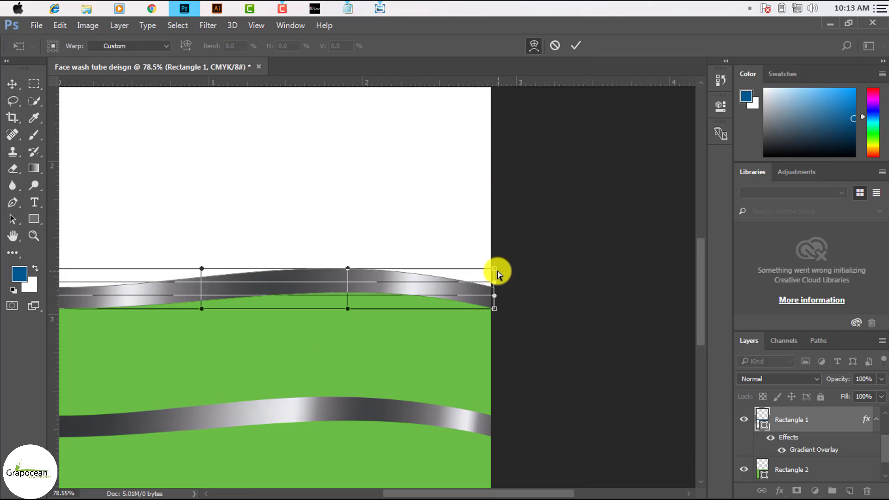
pyautogui.moveTo(494, 269); pyautogui.dragTo(494, 270)
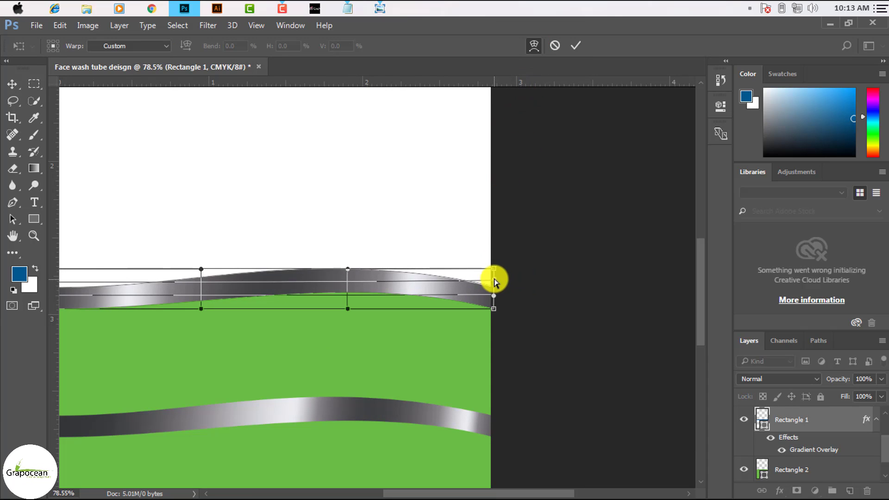
pyautogui.click(575, 45)
# - Re-warp the lower silver band and move it further down the green panel
pyautogui.hotkey('ctrl', 't')
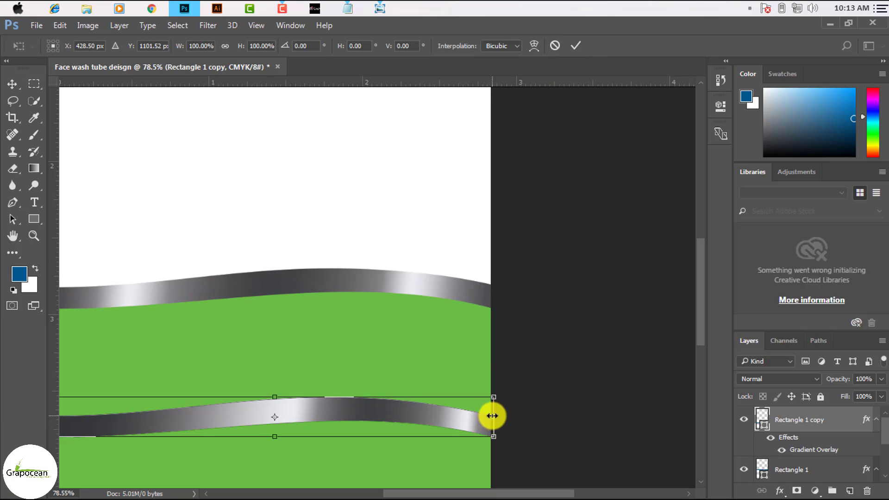
pyautogui.click(528, 45)
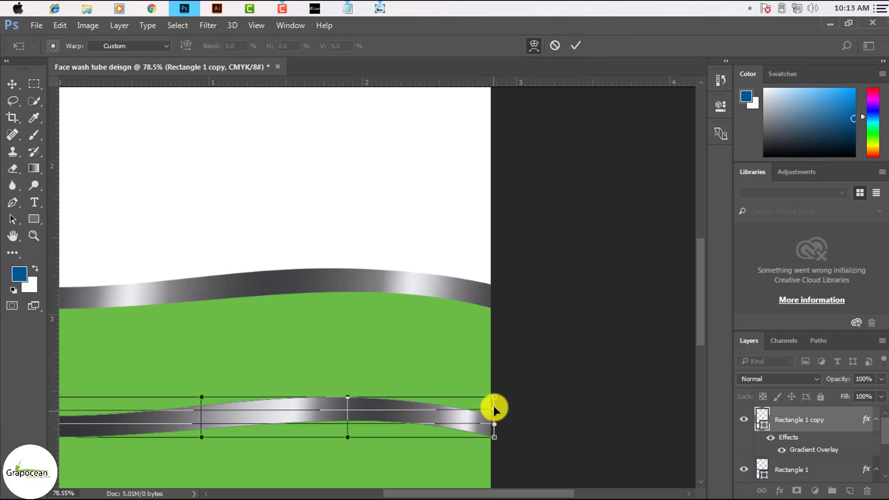
pyautogui.click(576, 45)
pyautogui.scroll(-3, 641, 278)
pyautogui.scroll(-2, 632, 293)
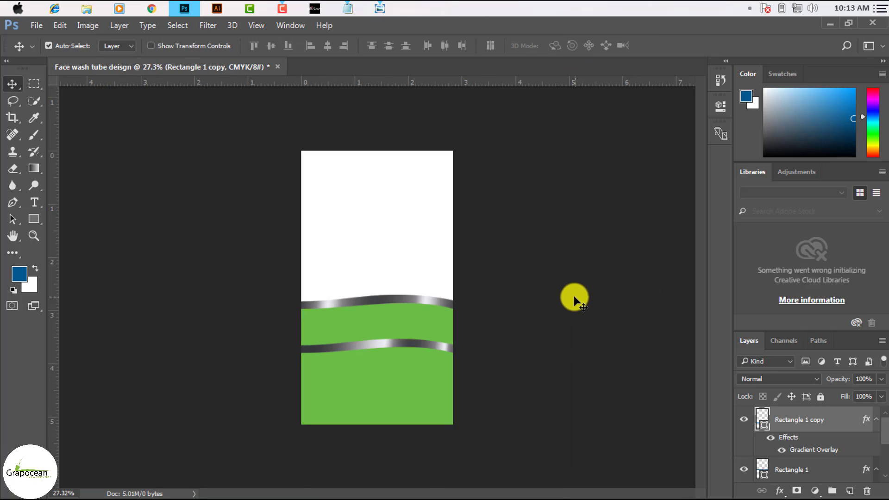
pyautogui.moveTo(397, 346); pyautogui.dragTo(400, 376)
pyautogui.scroll(-1, 436, 355)
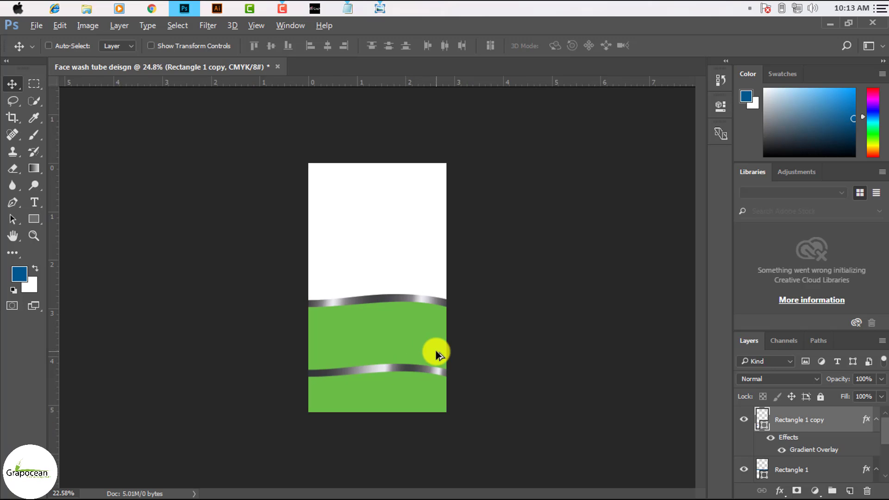
pyautogui.scroll(5, 404, 383)
# - Lower the green Rectangle 2 layer's fill to 84% for a softer green
pyautogui.scroll(5, 409, 378)
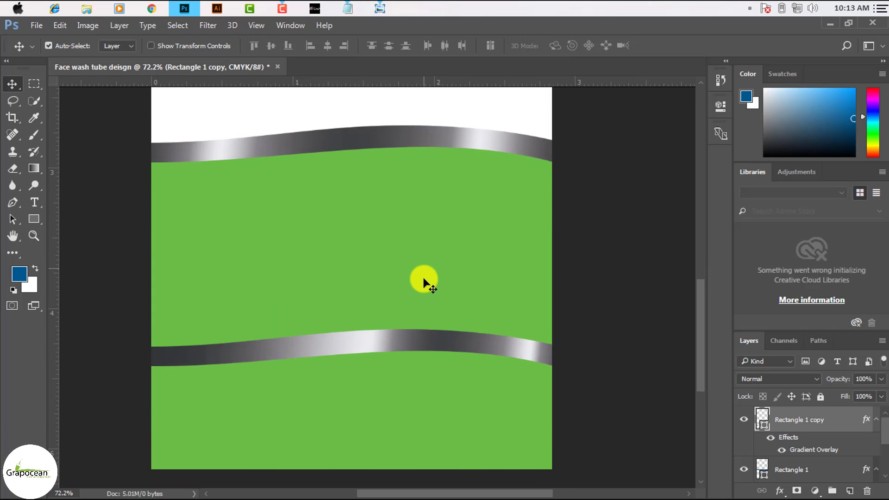
pyautogui.scroll(-2, 424, 281)
pyautogui.click(421, 341)
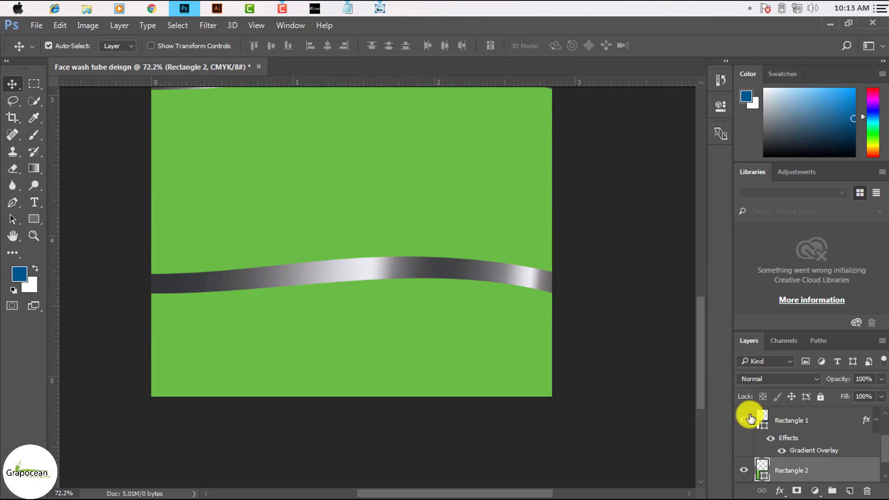
pyautogui.click(882, 396)
pyautogui.click(864, 411)
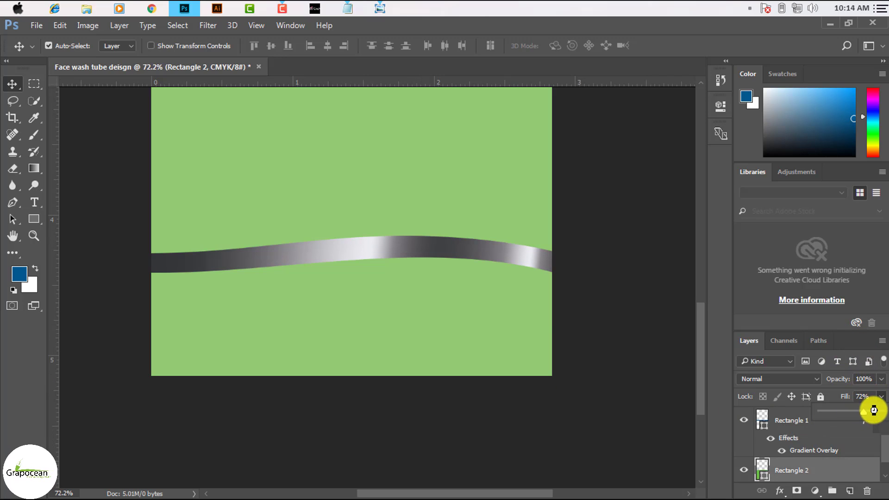
pyautogui.moveTo(874, 411); pyautogui.dragTo(871, 412)
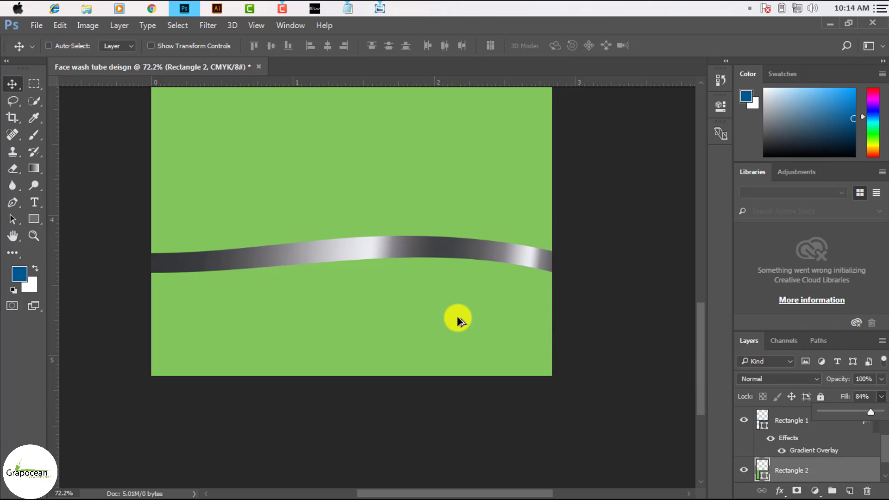
pyautogui.keyDown('alt'); pyautogui.scroll(-4, 459, 321); pyautogui.keyUp('alt')
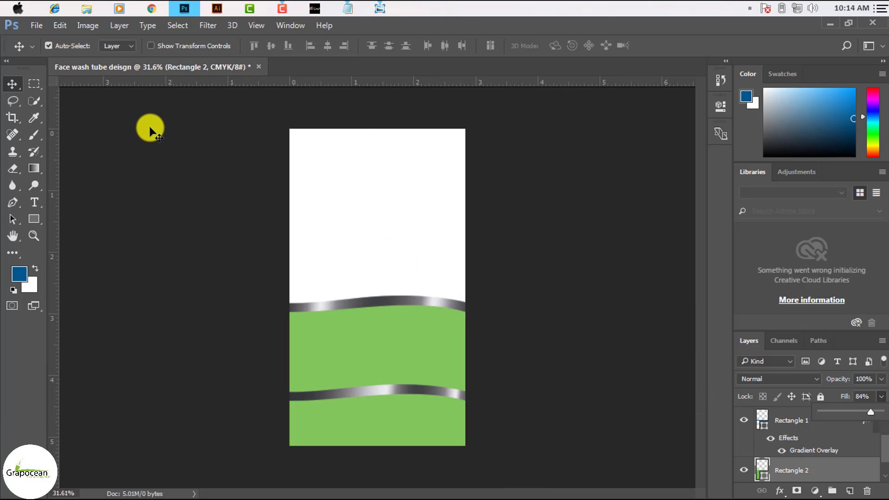
# - Open shutterstock-777122128.png from the Cosmetic tube design folder
pyautogui.click(36, 25)
pyautogui.click(38, 49)
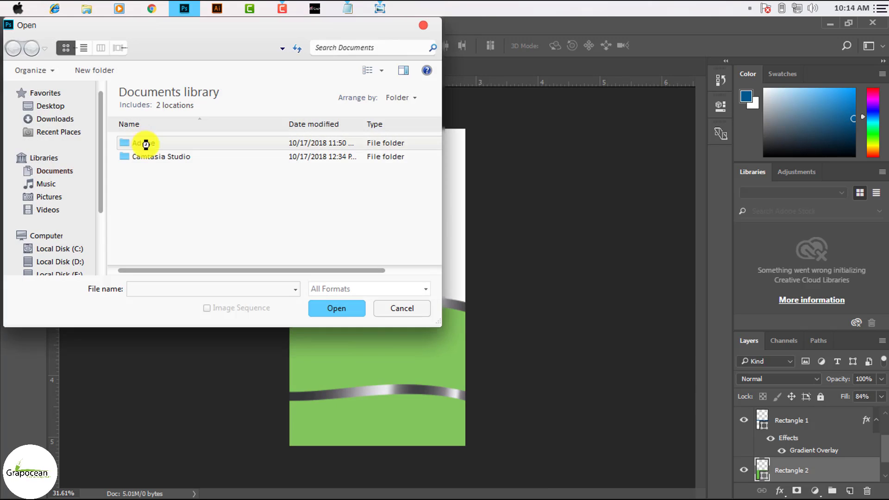
pyautogui.click(61, 118)
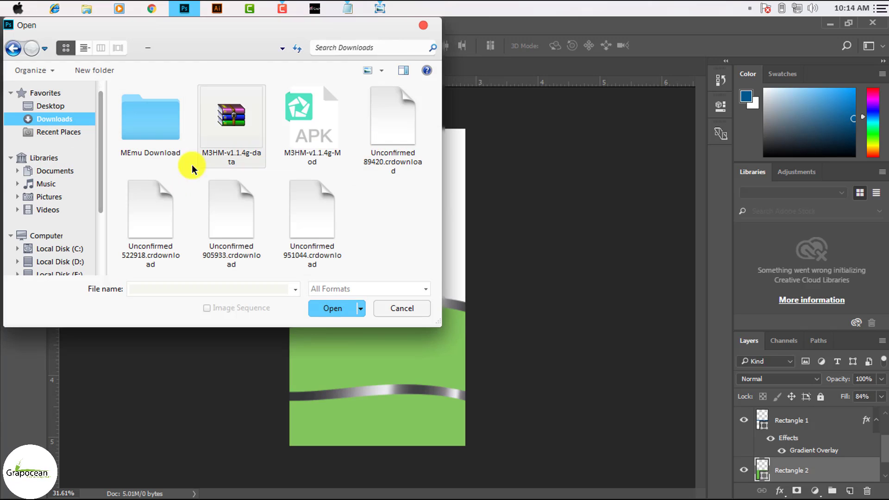
pyautogui.click(49, 107)
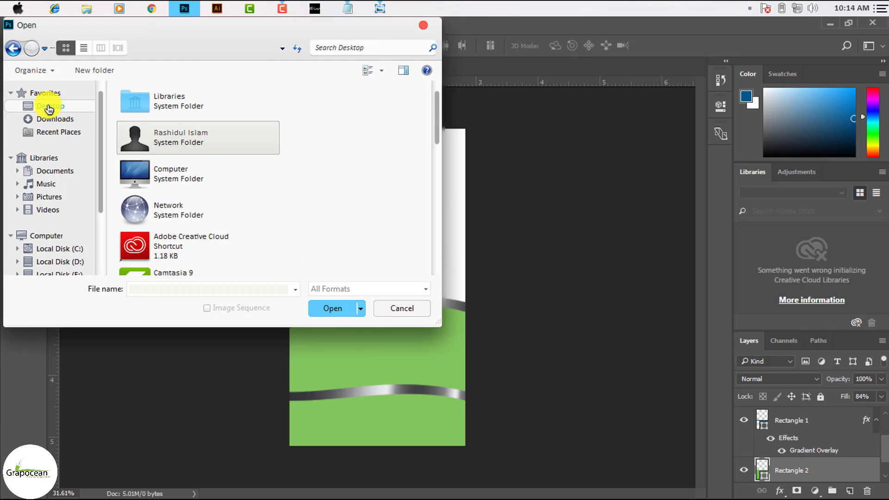
pyautogui.click(222, 182)
pyautogui.scroll(-15, 238, 229)
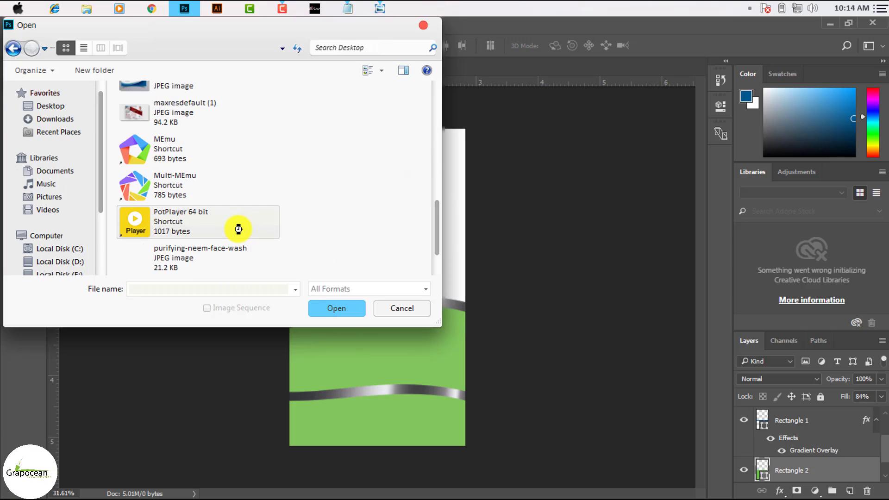
pyautogui.scroll(15, 238, 229)
pyautogui.scroll(-5, 238, 229)
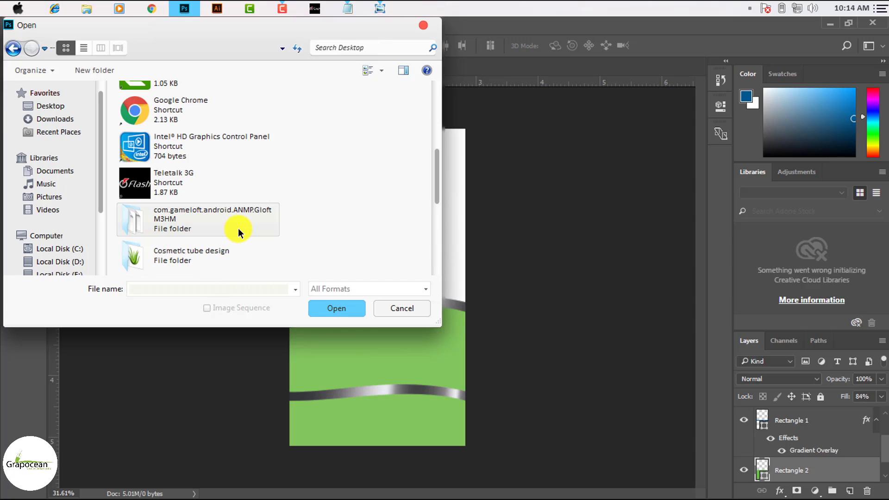
pyautogui.doubleClick(202, 254)
pyautogui.click(150, 120)
pyautogui.click(341, 306)
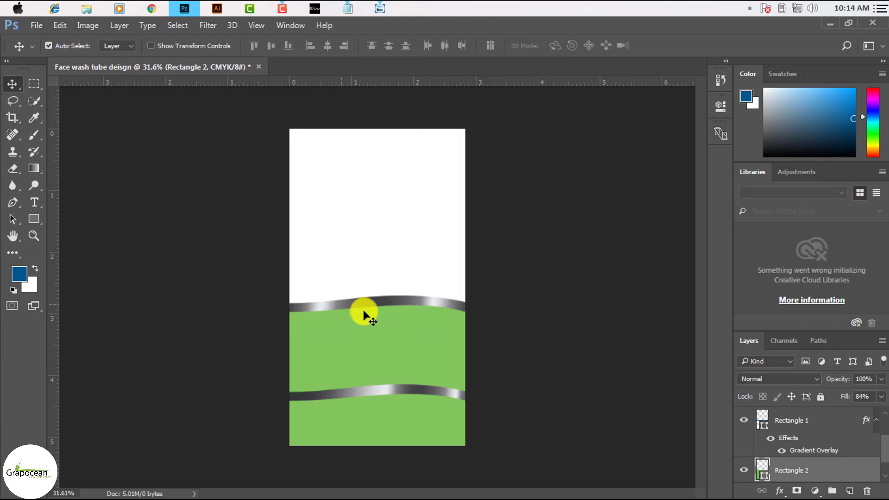
# - Select the aloe image's white background with the Magic Wand
pyautogui.rightClick(35, 101)
pyautogui.click(95, 99)
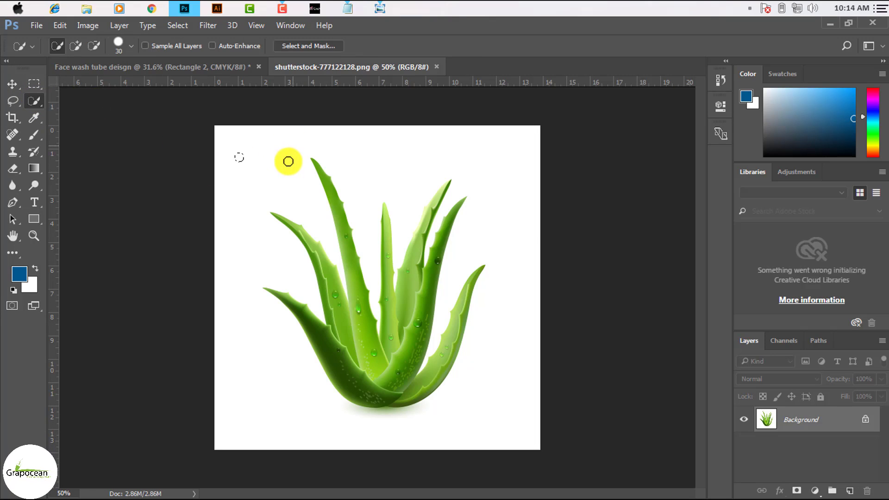
pyautogui.moveTo(297, 193)
pyautogui.mouseDown()
pyautogui.moveTo(358, 125)
pyautogui.moveTo(368, 260)
pyautogui.moveTo(401, 214)
pyautogui.mouseUp()
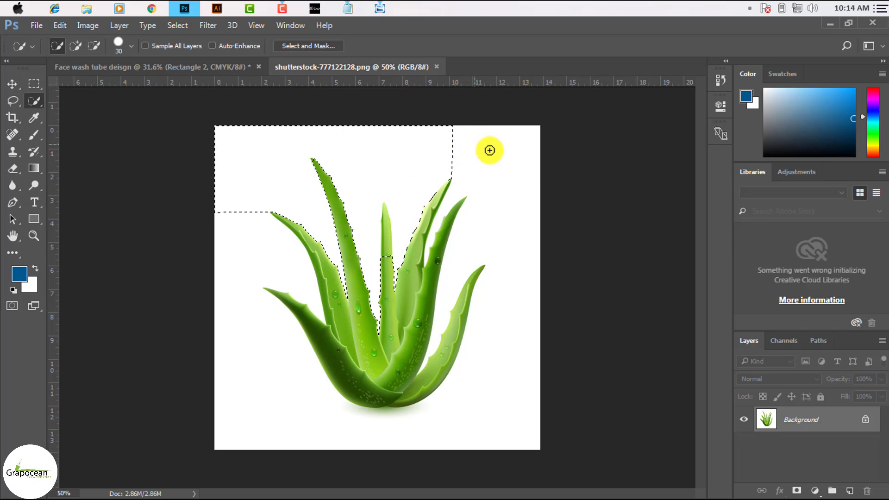
pyautogui.hotkey('ctrl', 'z')
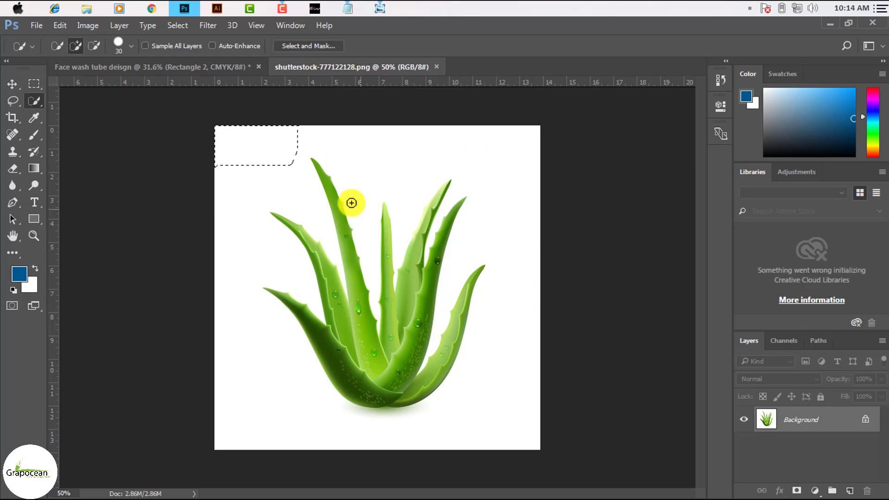
pyautogui.rightClick(34, 100)
pyautogui.click(102, 111)
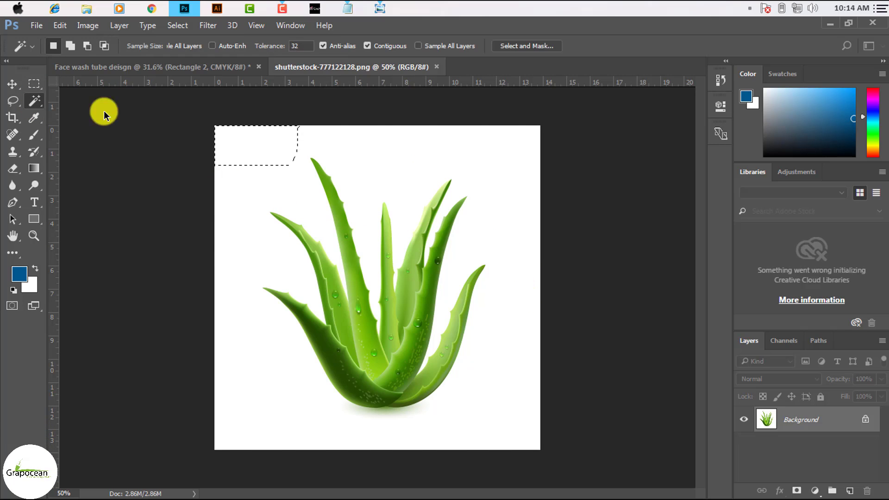
pyautogui.click(241, 233)
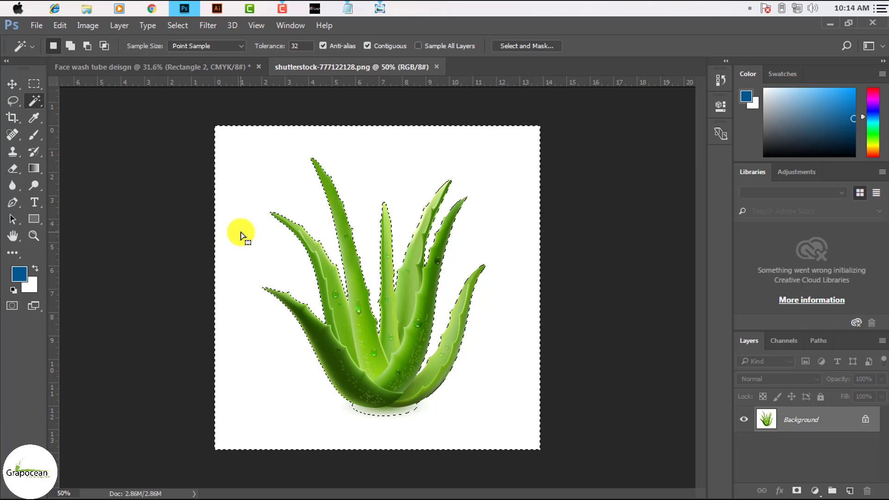
# - Unlock the Background layer, delete the white background to transparency, and deselect
pyautogui.hotkey('shift', 'F5')
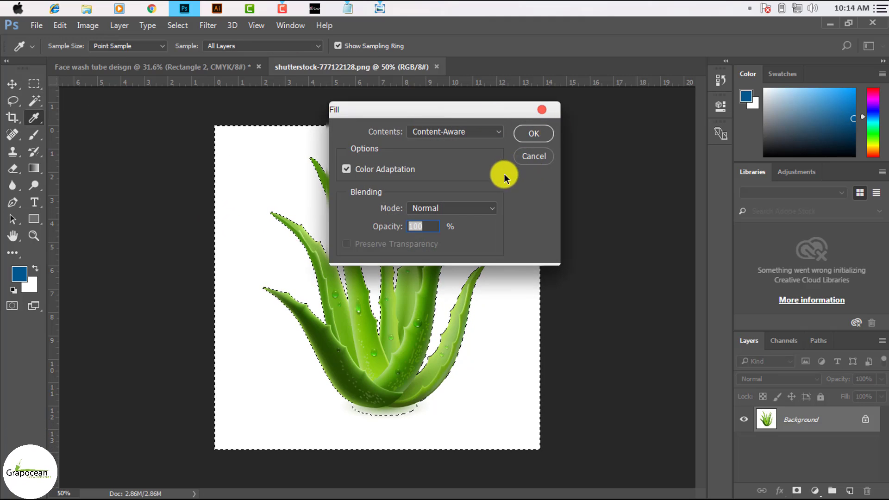
pyautogui.press('Escape')
pyautogui.click(865, 420)
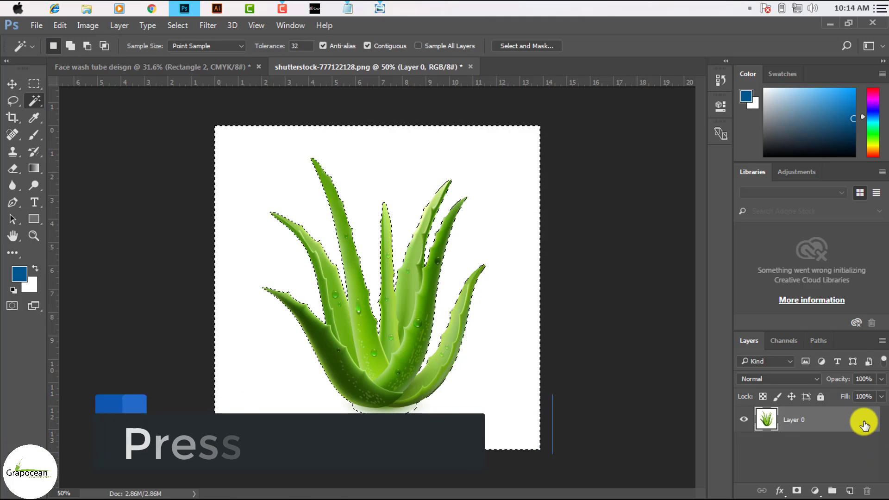
pyautogui.press('Delete')
pyautogui.click(34, 84)
pyautogui.click(134, 263)
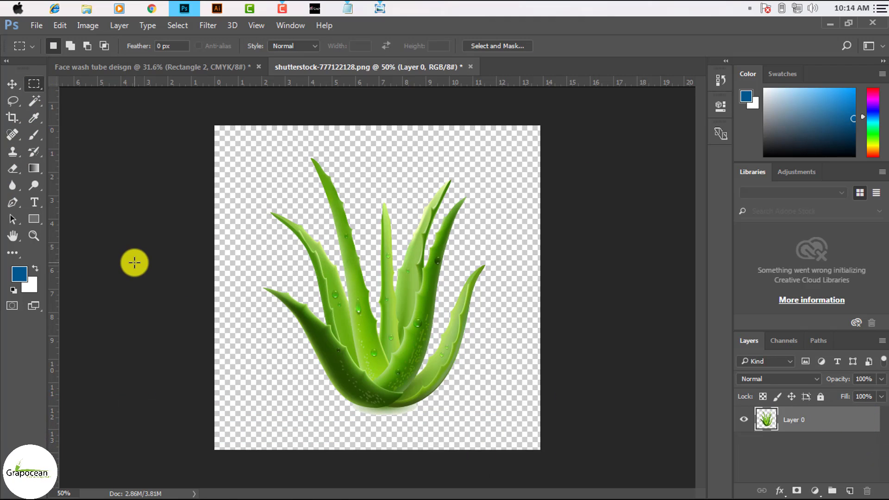
pyautogui.click(12, 83)
# - Drag the aloe into the face wash tube design and nudge it right and up
pyautogui.moveTo(429, 353)
pyautogui.mouseDown()
pyautogui.moveTo(158, 90)
pyautogui.moveTo(357, 203)
pyautogui.moveTo(385, 305)
pyautogui.mouseUp()
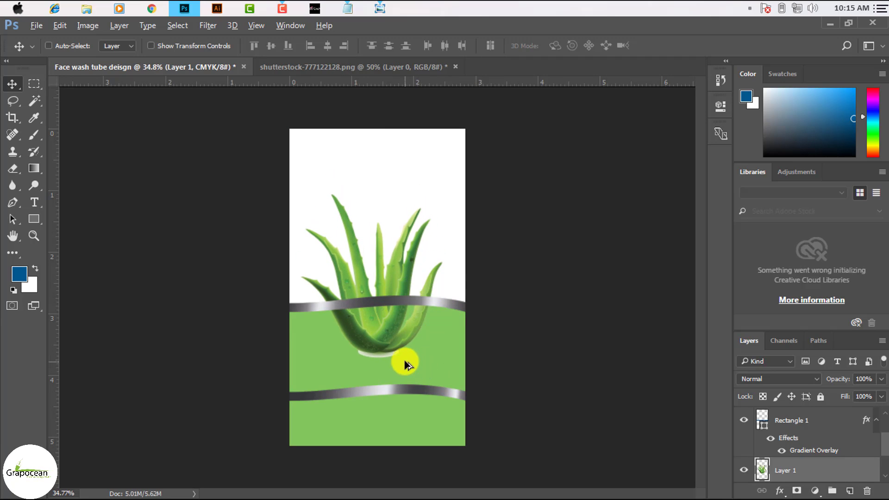
pyautogui.scroll(3, 403, 363)
pyautogui.scroll(-2, 357, 354)
pyautogui.scroll(3, 364, 301)
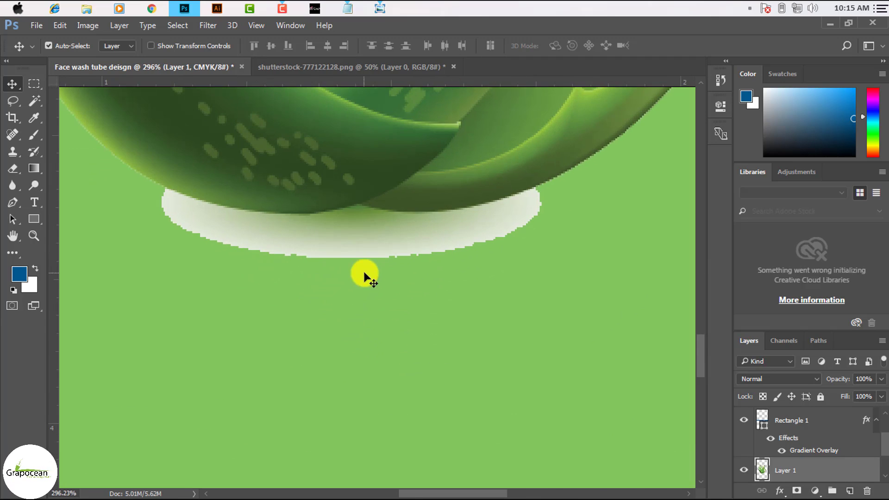
pyautogui.moveTo(381, 184); pyautogui.dragTo(416, 178)
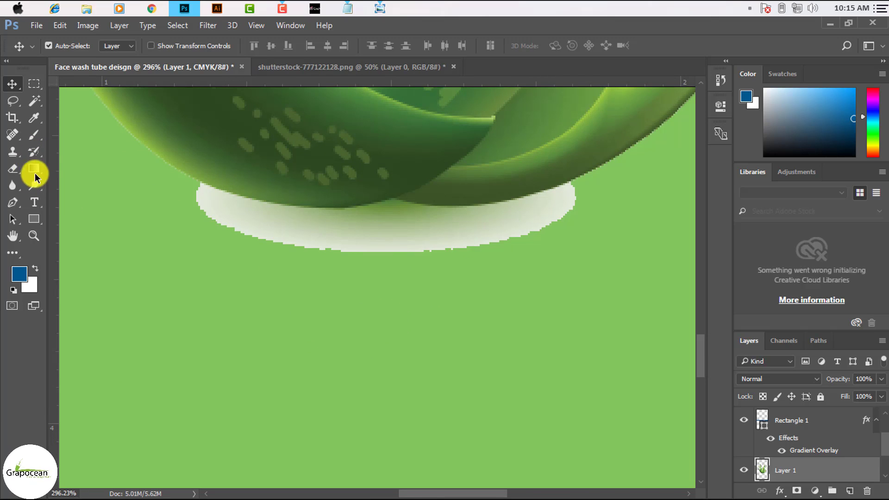
# - Erase the pale shadow beneath the aloe's leaves with a 13 px Eraser brush
pyautogui.click(13, 172)
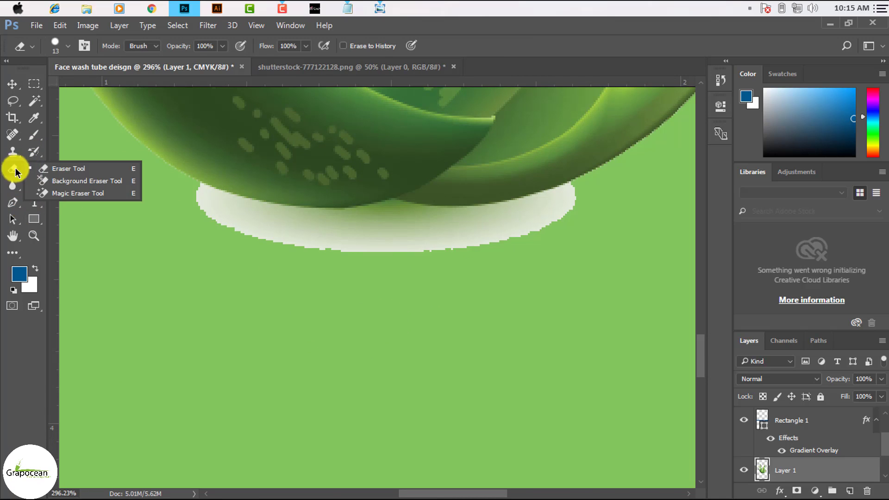
pyautogui.click(58, 166)
pyautogui.moveTo(222, 230); pyautogui.dragTo(109, 107)
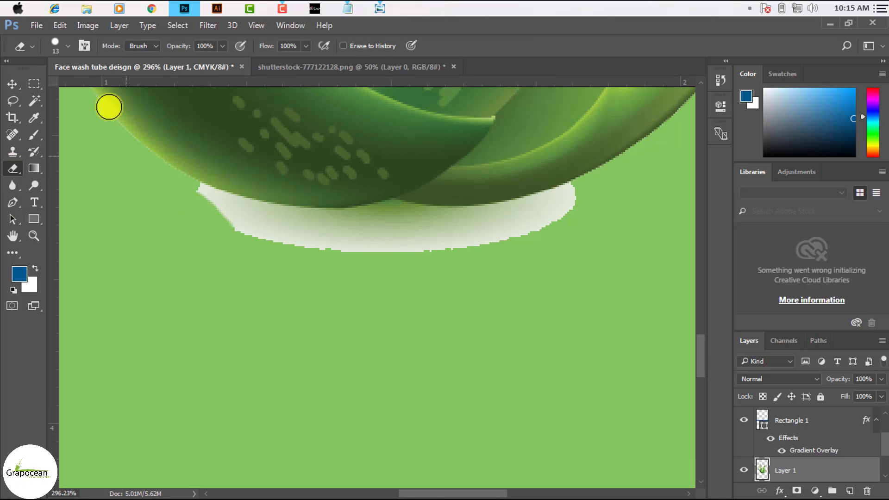
pyautogui.click(62, 46)
pyautogui.click(30, 175)
pyautogui.moveTo(283, 244)
pyautogui.mouseDown()
pyautogui.moveTo(204, 212)
pyautogui.moveTo(321, 236)
pyautogui.moveTo(273, 225)
pyautogui.mouseUp()
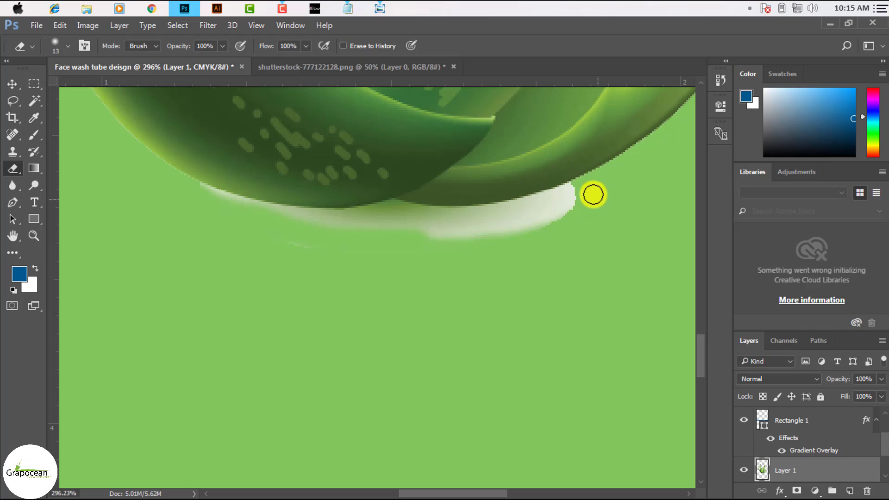
pyautogui.moveTo(594, 194)
pyautogui.mouseDown()
pyautogui.moveTo(230, 223)
pyautogui.moveTo(470, 215)
pyautogui.moveTo(561, 200)
pyautogui.mouseUp()
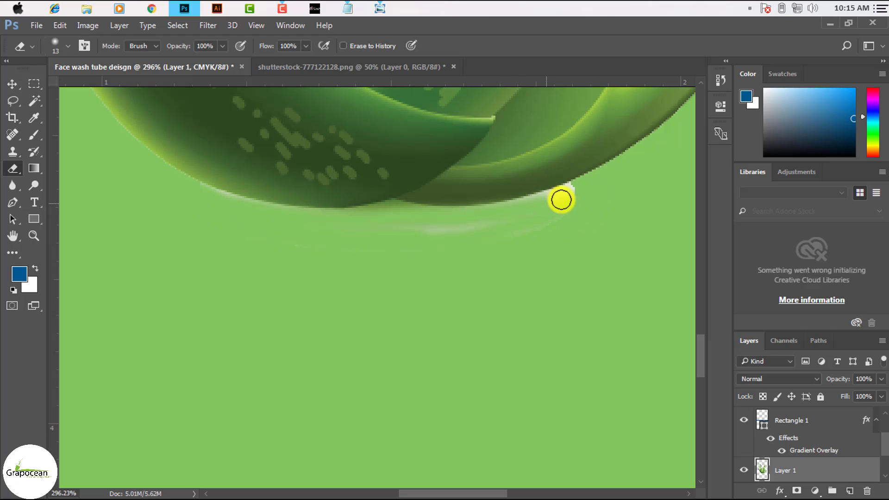
pyautogui.moveTo(455, 235); pyautogui.dragTo(518, 227)
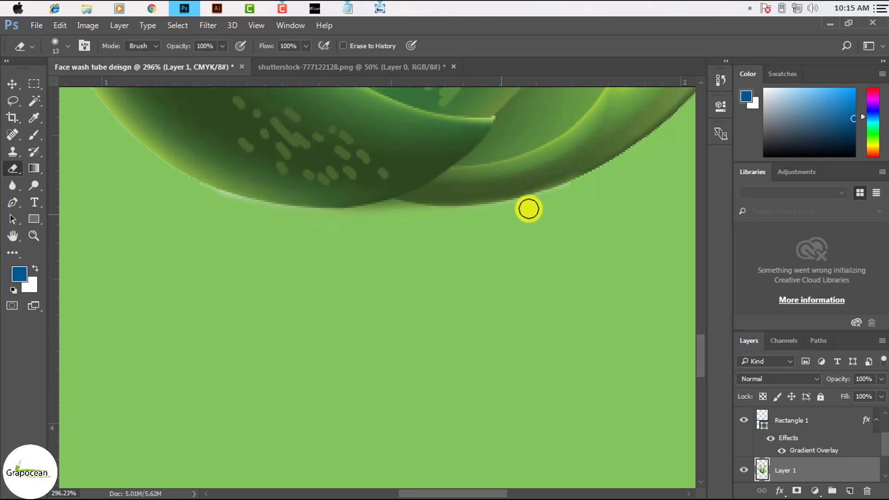
pyautogui.scroll(-5, 401, 325)
pyautogui.scroll(-3, 404, 342)
# - Scale the aloe down to about 84%
pyautogui.scroll(-2, 423, 354)
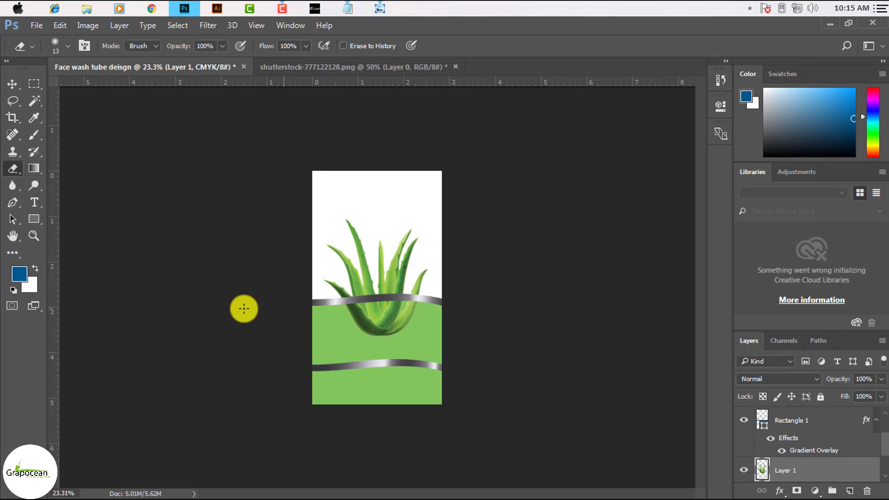
pyautogui.click(14, 91)
pyautogui.scroll(2, 397, 312)
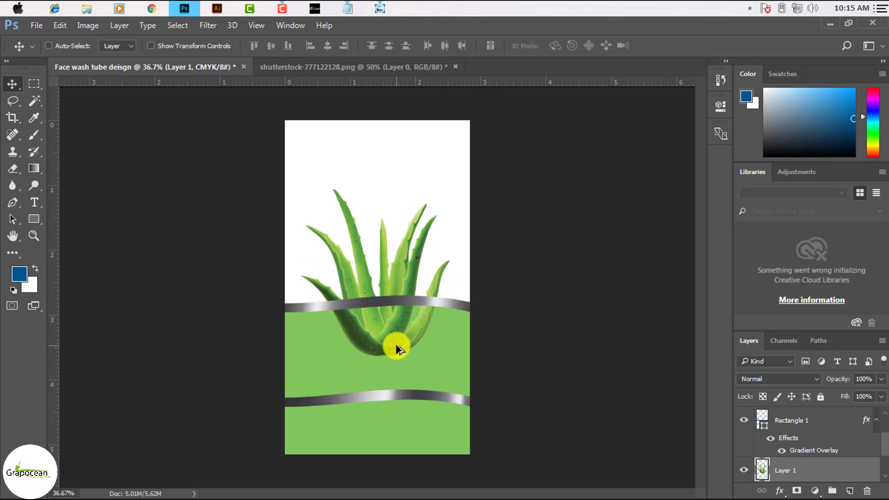
pyautogui.scroll(2, 399, 320)
pyautogui.scroll(-2, 380, 273)
pyautogui.hotkey('ctrl', 't')
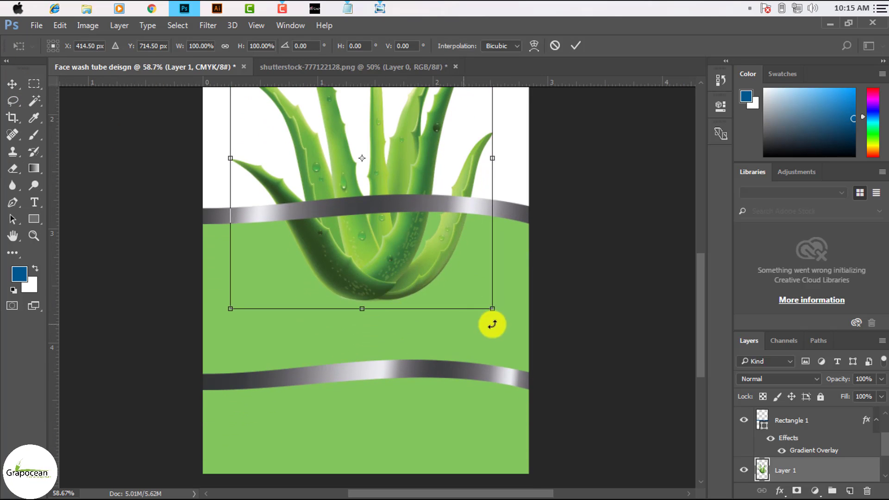
pyautogui.moveTo(492, 309); pyautogui.dragTo(466, 288)
pyautogui.click(576, 45)
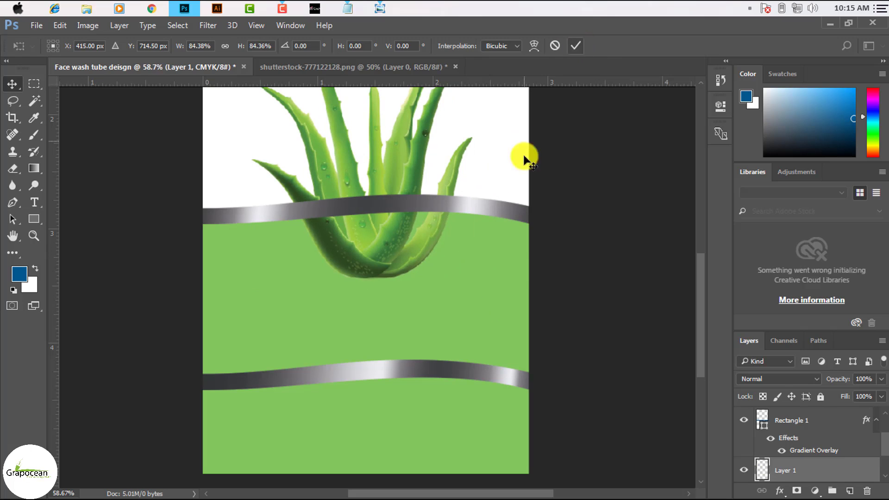
# - Stack Rectangle 2 above the aloe layer and lower the aloe behind the green panel
pyautogui.scroll(-2, 811, 444)
pyautogui.moveTo(802, 446); pyautogui.dragTo(802, 410)
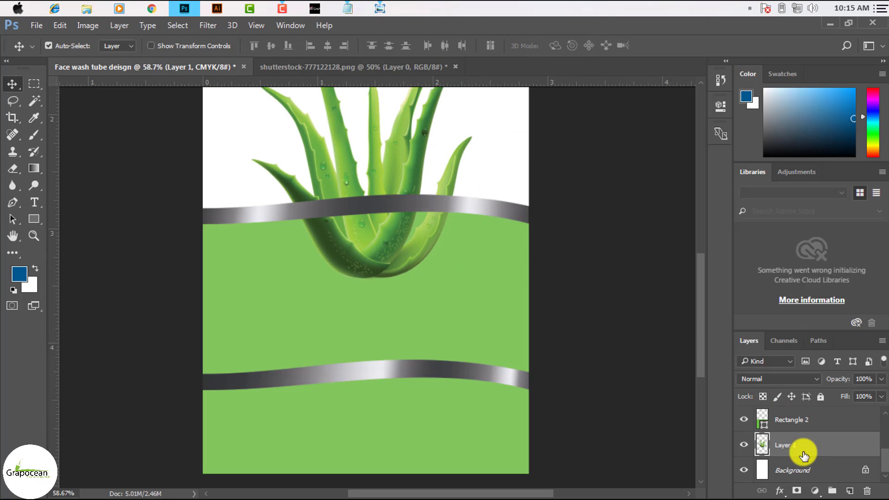
pyautogui.keyDown('alt'); pyautogui.scroll(-2, 445, 325); pyautogui.keyUp('alt')
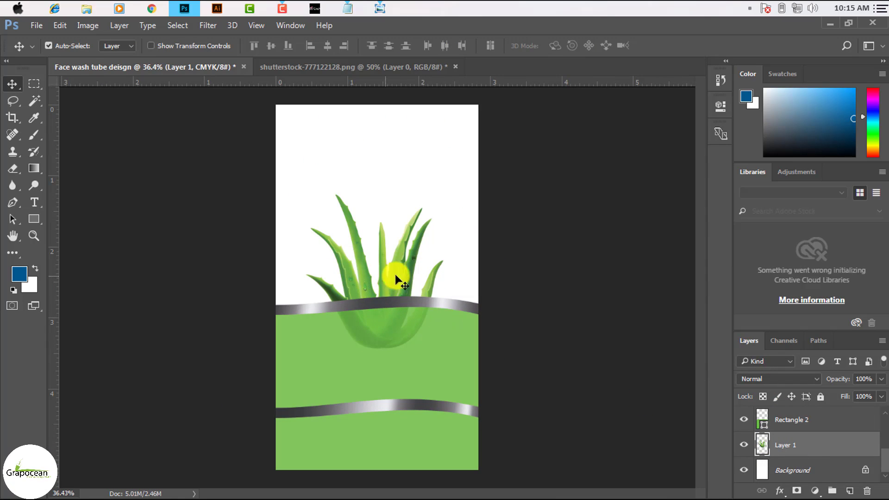
pyautogui.moveTo(396, 275)
pyautogui.mouseDown()
pyautogui.moveTo(408, 381)
pyautogui.moveTo(400, 281)
pyautogui.mouseUp()
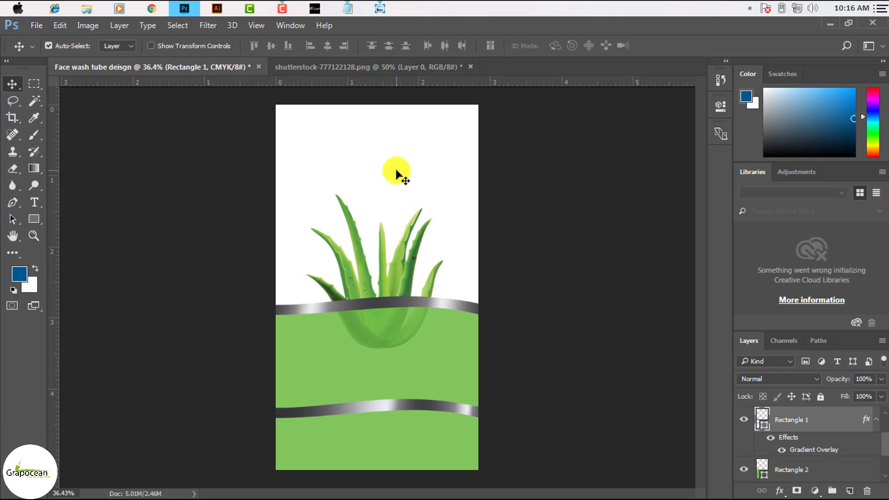
# - Reposition the green panel and bands, then move the aloe down about 0.58 in
pyautogui.scroll(2, 397, 174)
pyautogui.scroll(-2, 415, 290)
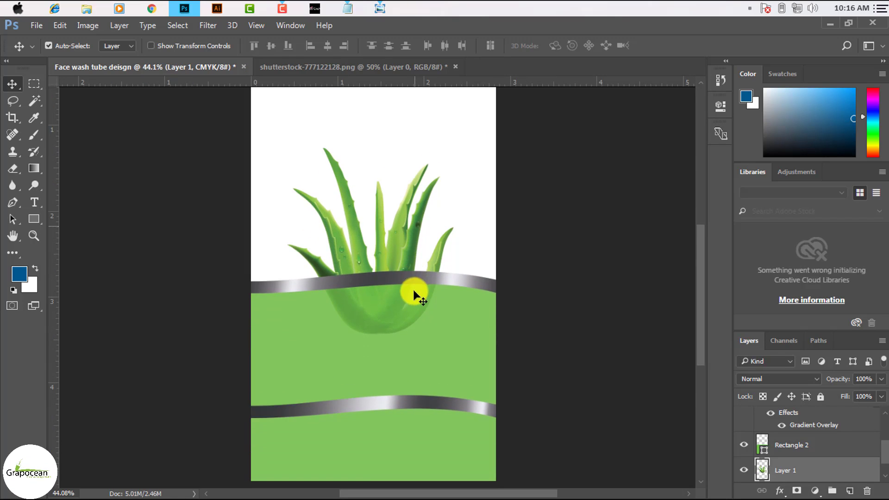
pyautogui.scroll(-2, 410, 333)
pyautogui.scroll(-2, 431, 350)
pyautogui.click(435, 361)
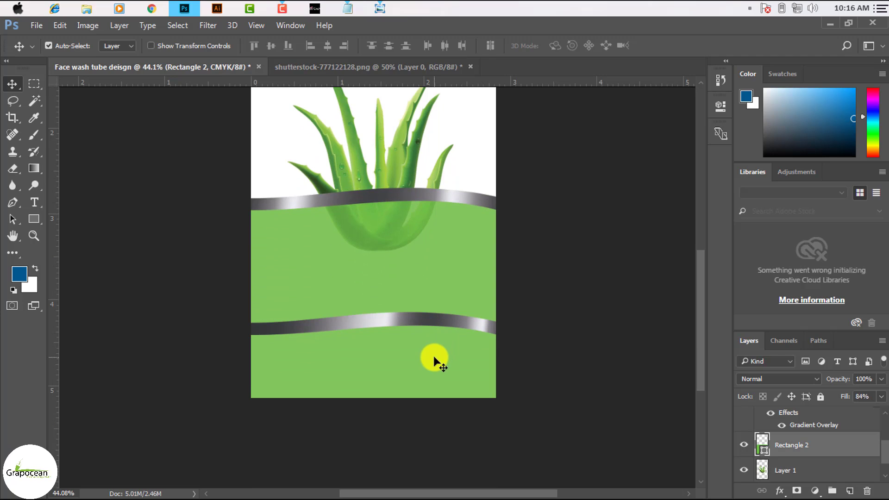
pyautogui.click(473, 197)
pyautogui.moveTo(457, 197); pyautogui.dragTo(460, 256)
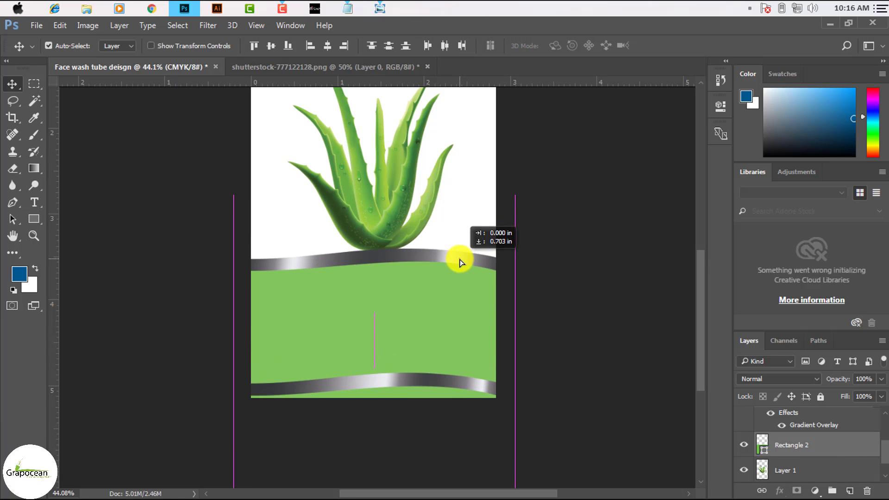
pyautogui.moveTo(460, 258); pyautogui.dragTo(457, 243)
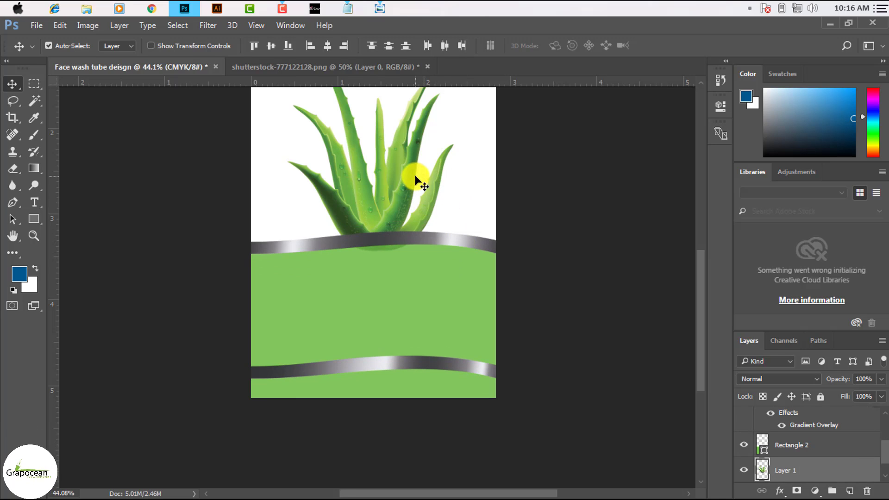
pyautogui.moveTo(409, 178); pyautogui.dragTo(413, 224)
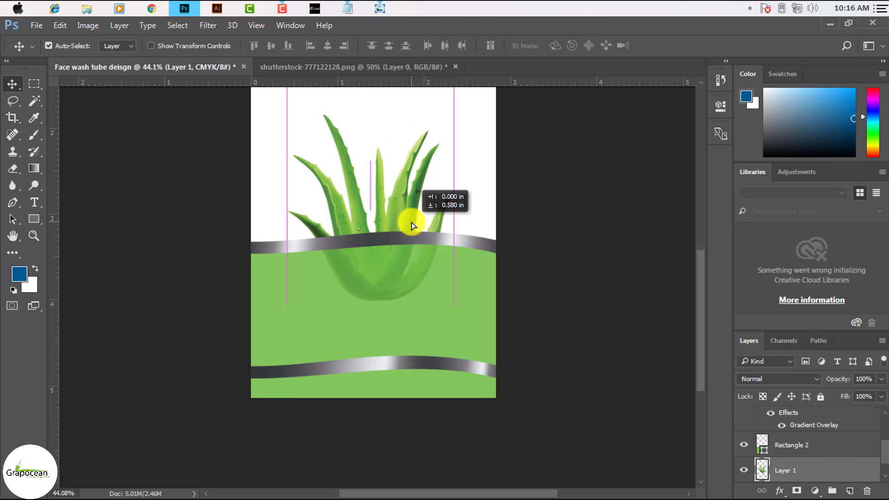
pyautogui.moveTo(413, 225); pyautogui.dragTo(407, 226)
pyautogui.scroll(-3, 408, 268)
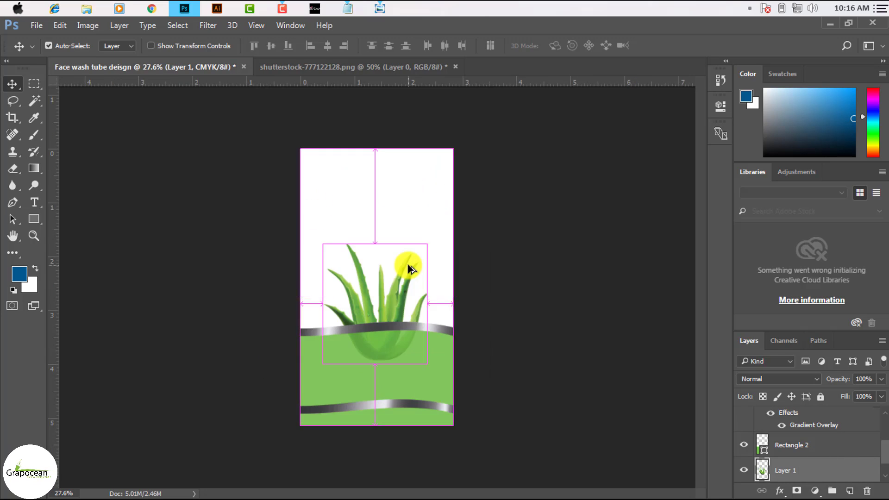
pyautogui.scroll(-2, 408, 269)
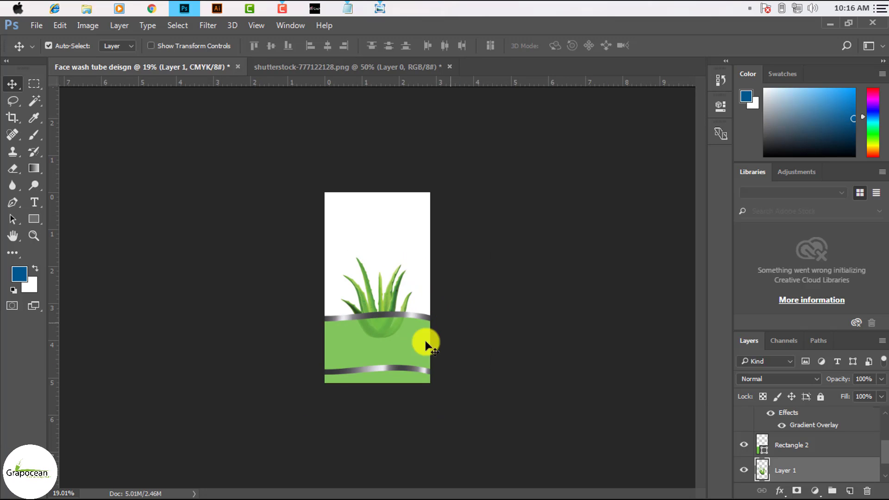
# - Restore the green Rectangle 2 layer's fill to 100%
pyautogui.click(402, 346)
pyautogui.click(880, 398)
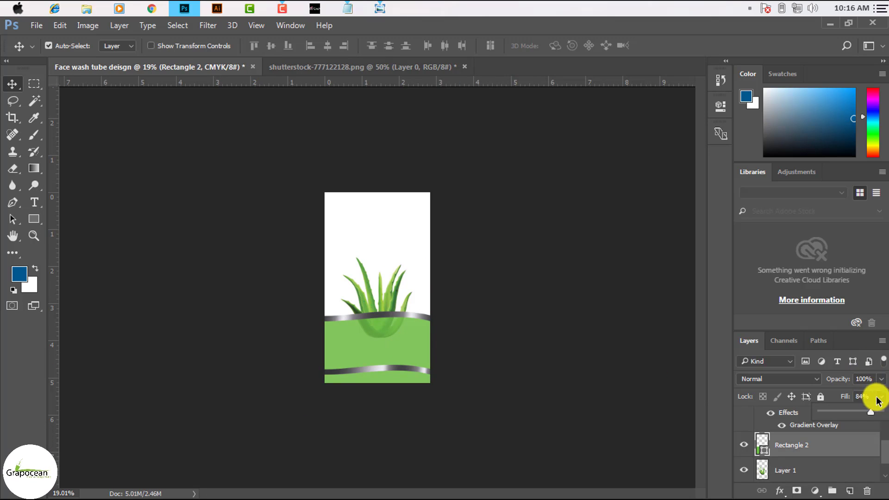
pyautogui.moveTo(870, 413); pyautogui.dragTo(885, 415)
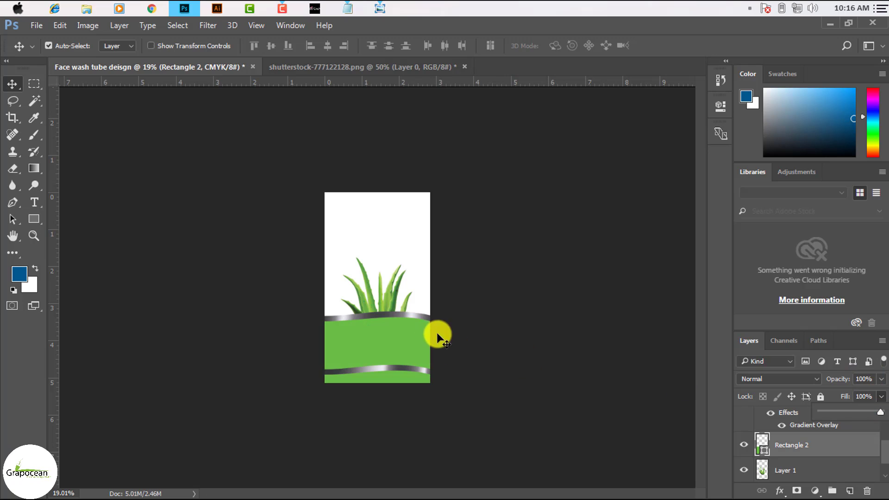
pyautogui.press('Escape')
pyautogui.hotkey('ctrl', '+')
pyautogui.hotkey('ctrl', '+')
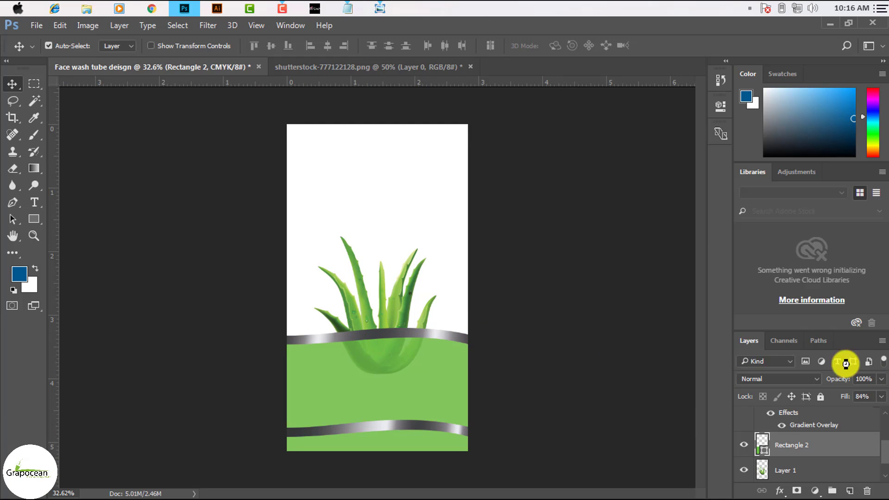
pyautogui.moveTo(883, 406); pyautogui.dragTo(887, 407)
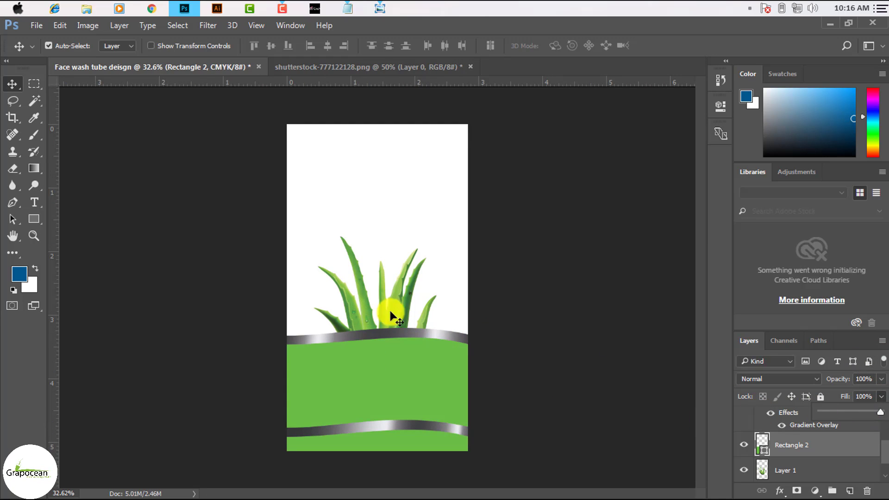
pyautogui.click(781, 472)
# - Move the aloe plant up and settle its base into the green band
pyautogui.moveTo(814, 468); pyautogui.dragTo(814, 433)
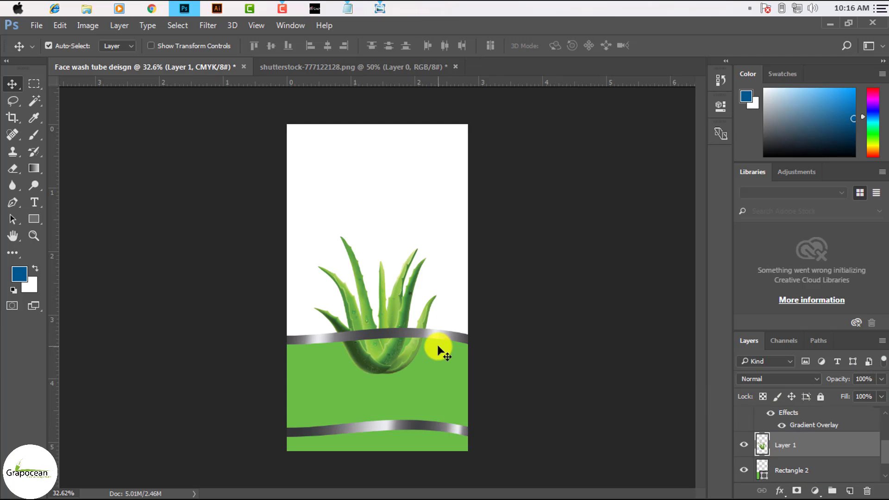
pyautogui.scroll(3, 396, 359)
pyautogui.scroll(3, 440, 369)
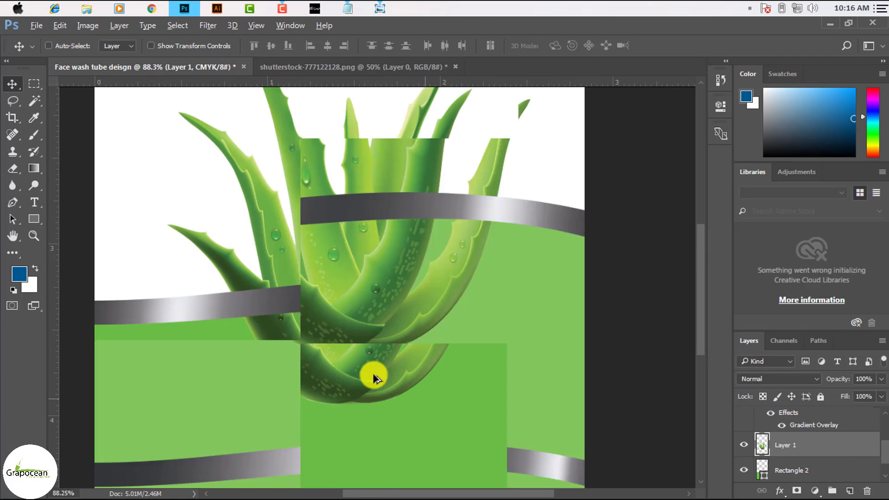
pyautogui.moveTo(357, 377); pyautogui.dragTo(358, 309)
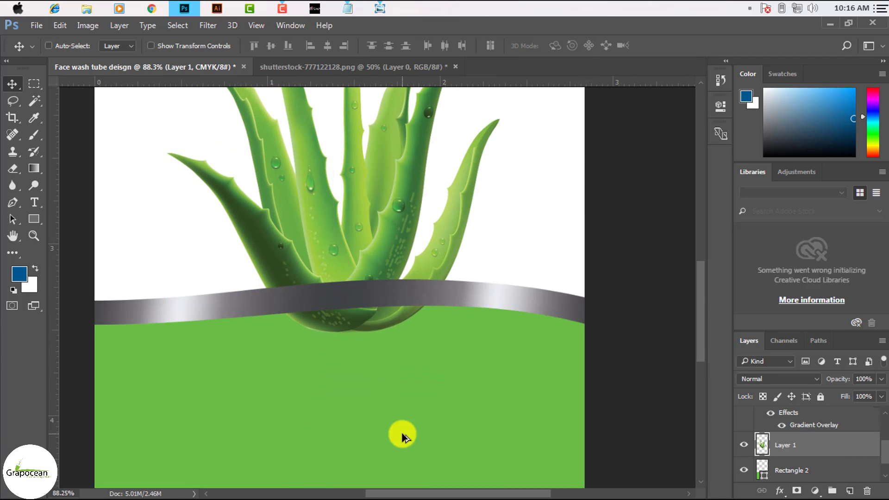
pyautogui.scroll(-4, 403, 433)
pyautogui.scroll(-2, 402, 371)
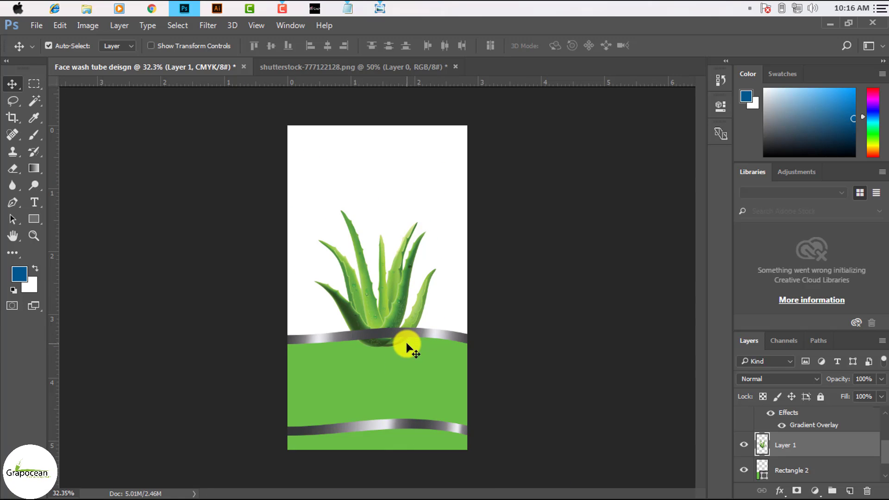
pyautogui.moveTo(411, 304)
pyautogui.mouseDown()
pyautogui.moveTo(407, 412)
pyautogui.moveTo(409, 298)
pyautogui.moveTo(406, 324)
pyautogui.moveTo(397, 323)
pyautogui.mouseUp()
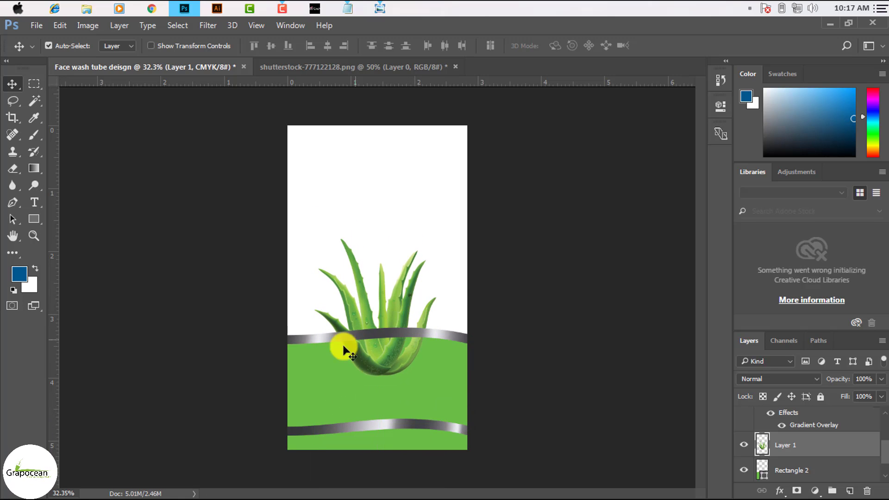
pyautogui.scroll(3, 344, 350)
pyautogui.scroll(1, 374, 341)
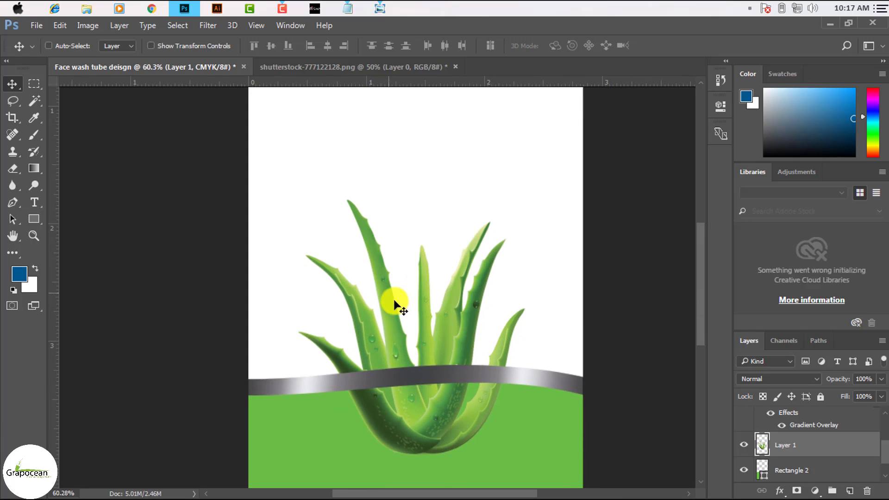
pyautogui.scroll(-2, 391, 302)
pyautogui.scroll(-3, 397, 270)
pyautogui.scroll(2, 419, 248)
pyautogui.scroll(2, 423, 242)
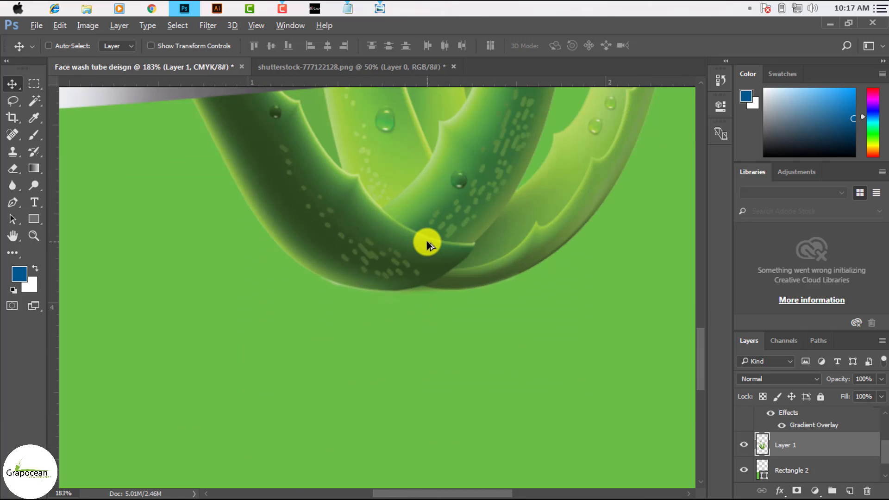
pyautogui.scroll(-3, 423, 243)
pyautogui.scroll(-1, 424, 246)
# - Duplicate the green band layer above the aloe, nudge the aloe, and raise it one level
pyautogui.click(792, 471)
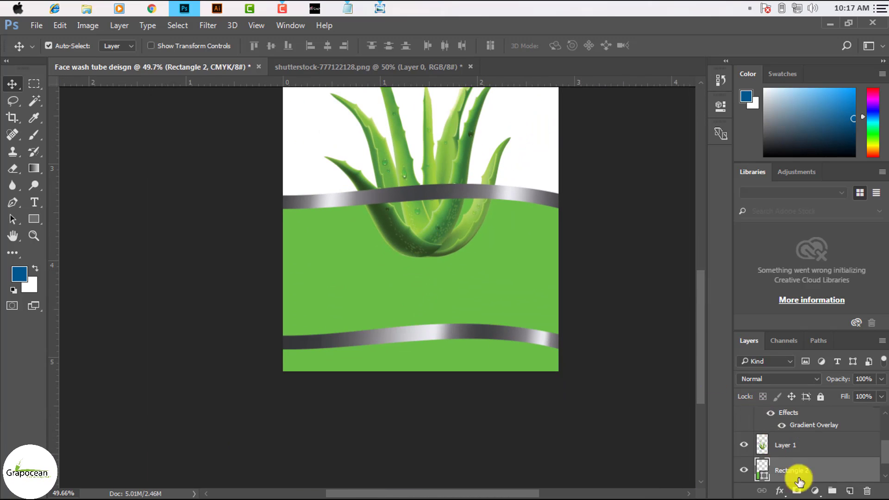
pyautogui.moveTo(812, 471); pyautogui.dragTo(810, 437)
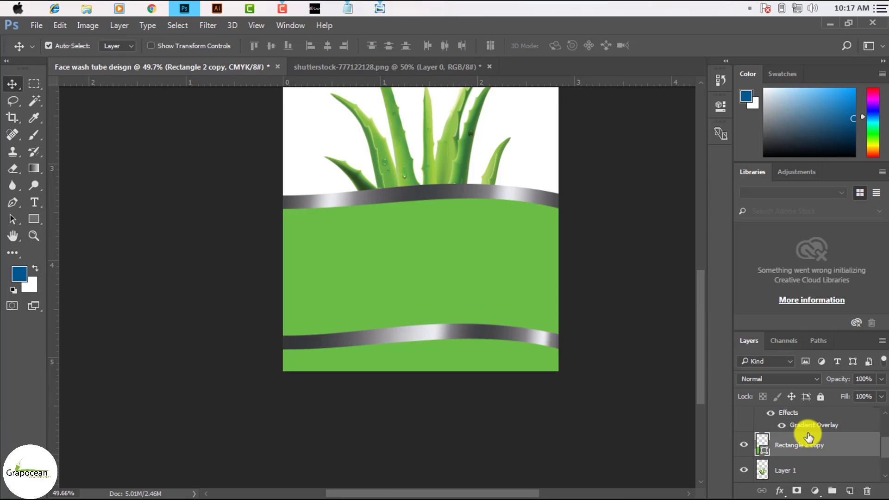
pyautogui.scroll(-3, 496, 326)
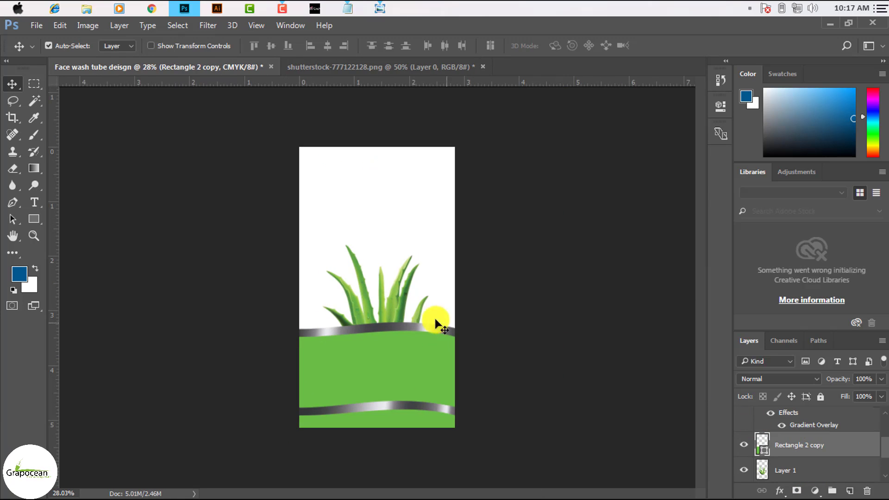
pyautogui.click(408, 306)
pyautogui.scroll(2, 410, 316)
pyautogui.moveTo(409, 317)
pyautogui.mouseDown()
pyautogui.moveTo(410, 293)
pyautogui.moveTo(412, 311)
pyautogui.mouseUp()
pyautogui.scroll(-1, 448, 391)
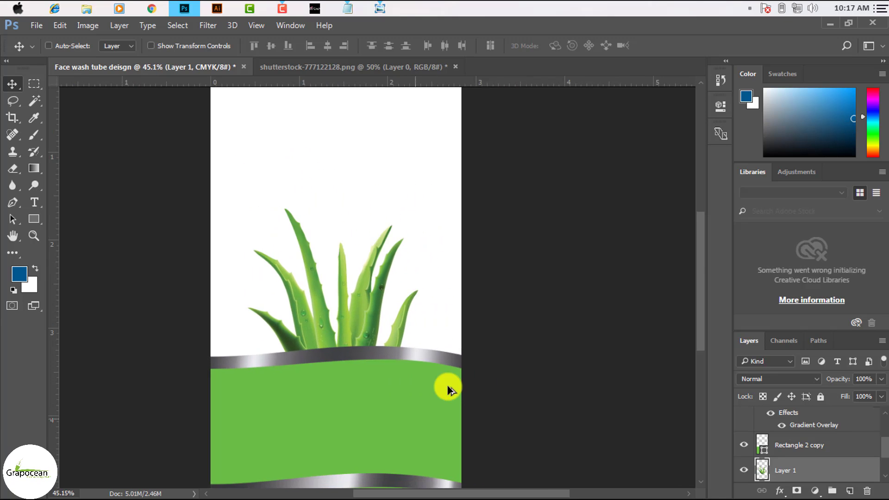
pyautogui.scroll(-2, 447, 389)
pyautogui.hotkey('ctrl', ']')
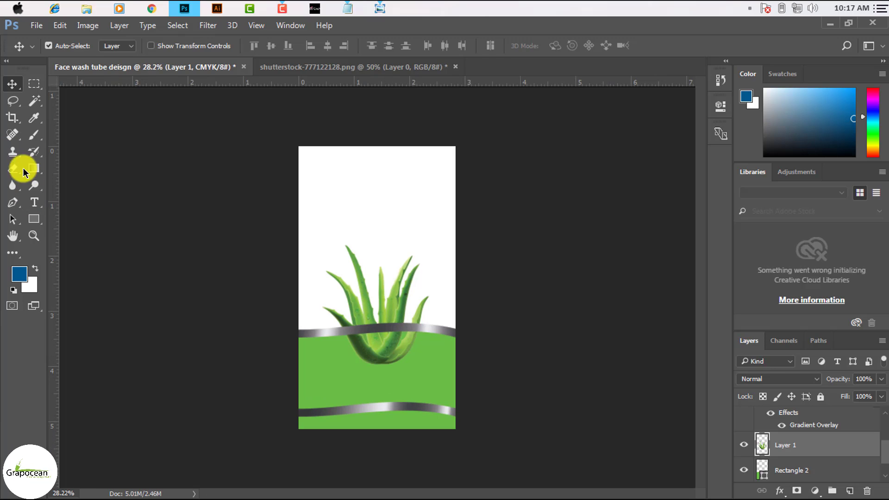
# - Copy 'Alofeaa' from the Notepad notes and start a text line near the label top
pyautogui.click(33, 205)
pyautogui.click(348, 8)
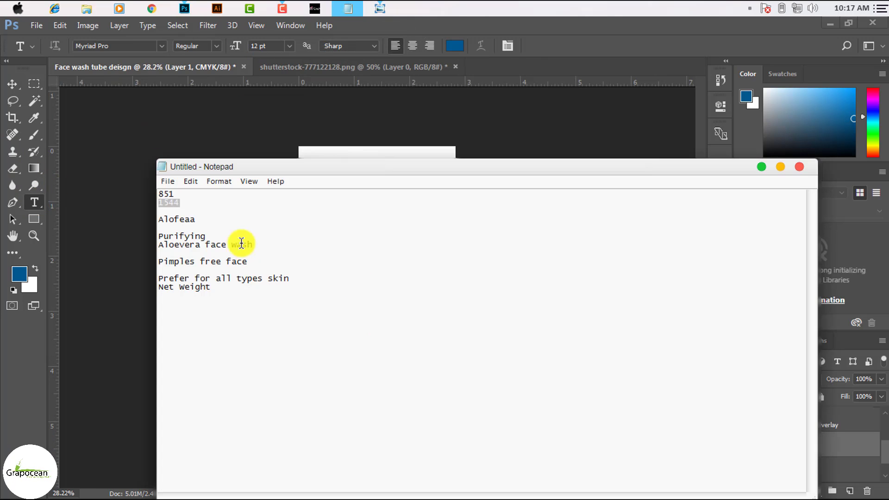
pyautogui.doubleClick(197, 218)
pyautogui.hotkey('ctrl', 'c')
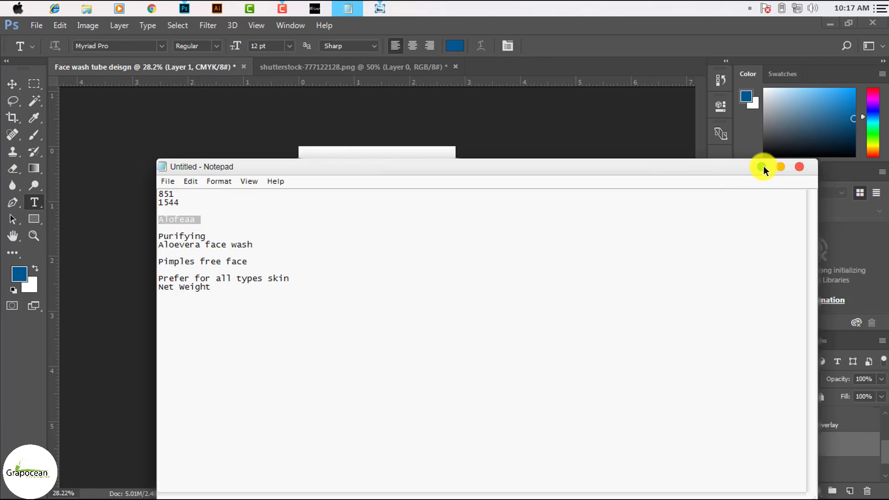
pyautogui.click(762, 167)
pyautogui.click(353, 183)
# - Paste 'Alofeaa' and colour it with green sampled from the band
pyautogui.hotkey('ctrl', 'v')
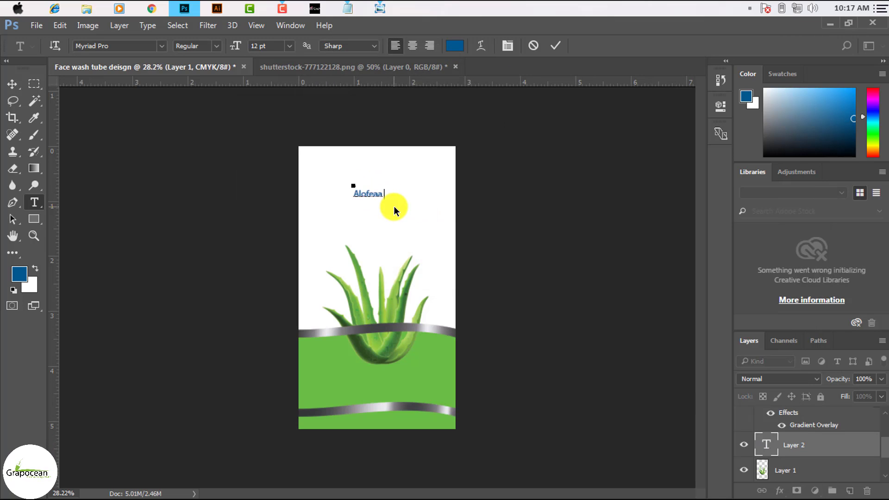
pyautogui.moveTo(403, 194); pyautogui.dragTo(371, 196)
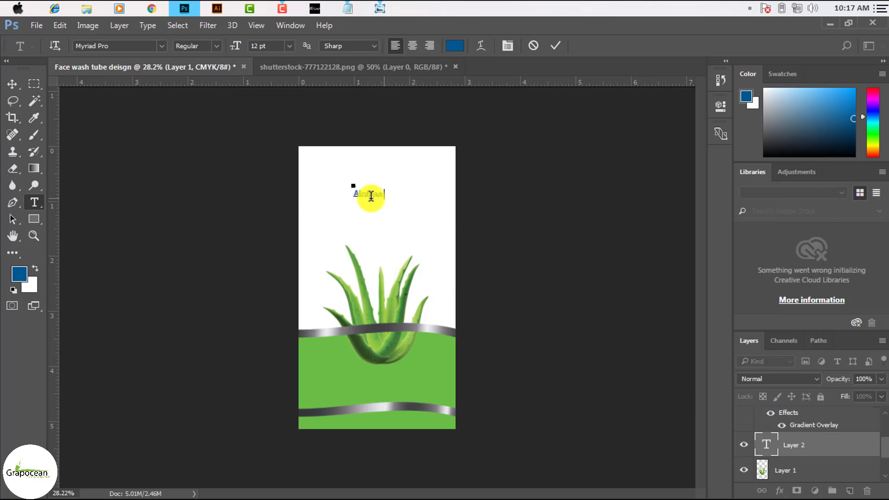
pyautogui.click(453, 45)
pyautogui.click(349, 370)
pyautogui.click(575, 107)
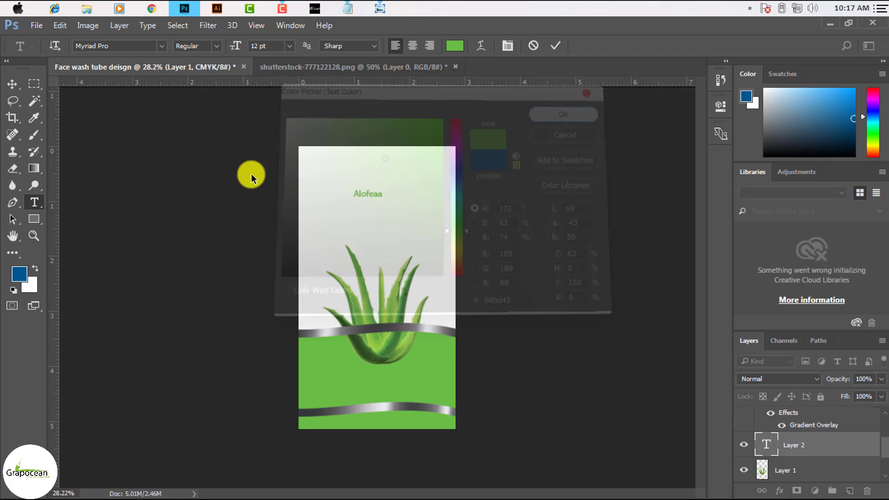
# - Move the Alofeaa title higher on the label
pyautogui.click(12, 84)
pyautogui.scroll(3, 385, 208)
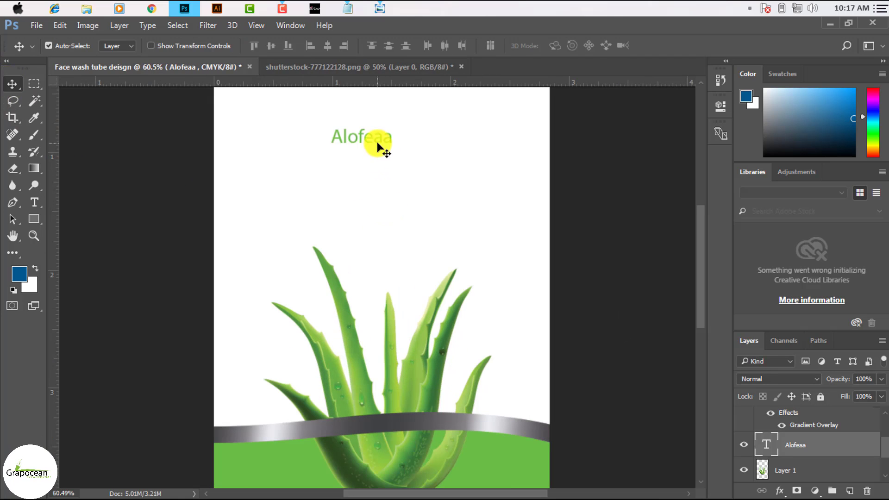
pyautogui.moveTo(378, 147); pyautogui.dragTo(405, 123)
pyautogui.scroll(3, 405, 199)
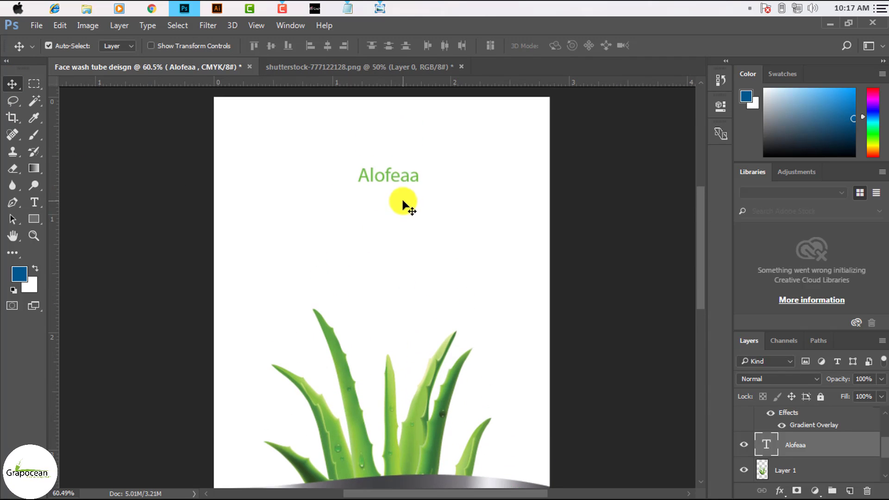
pyautogui.moveTo(395, 178); pyautogui.dragTo(391, 146)
# - Enlarge the Alofeaa title to 41 pt and centre it near the label top
pyautogui.click(33, 203)
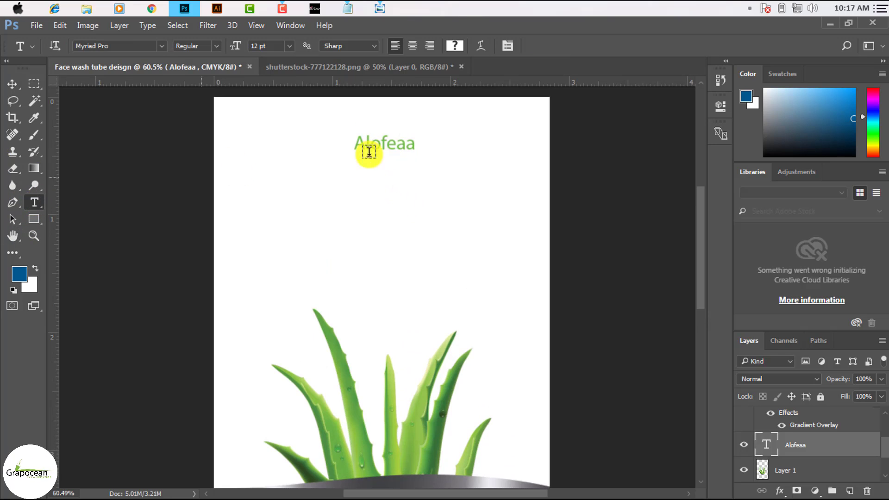
pyautogui.press('Return')
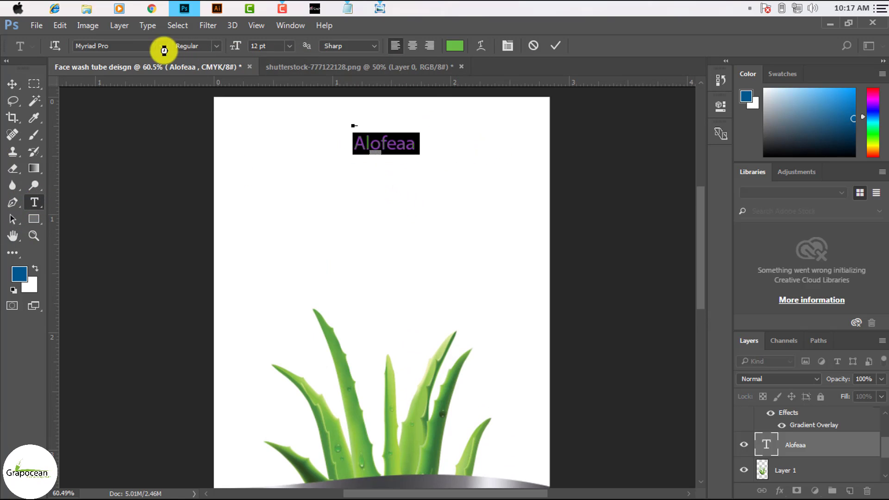
pyautogui.moveTo(235, 48); pyautogui.dragTo(224, 76)
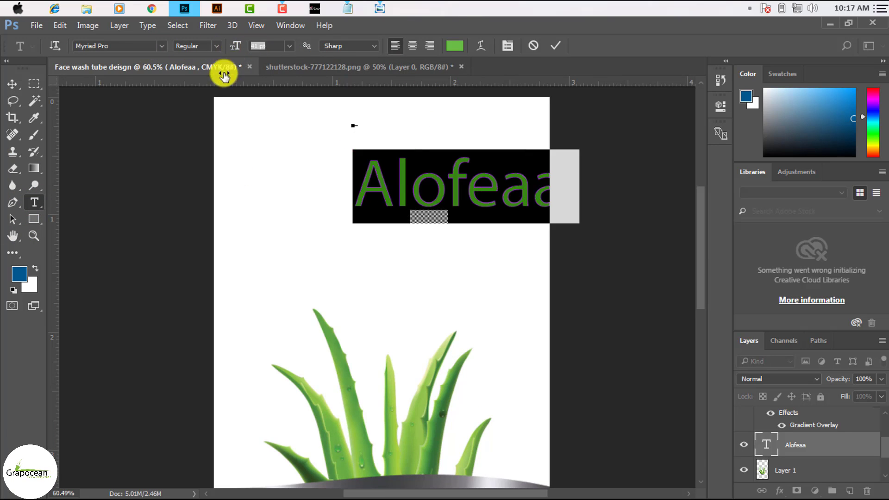
pyautogui.click(12, 87)
pyautogui.moveTo(446, 179); pyautogui.dragTo(385, 153)
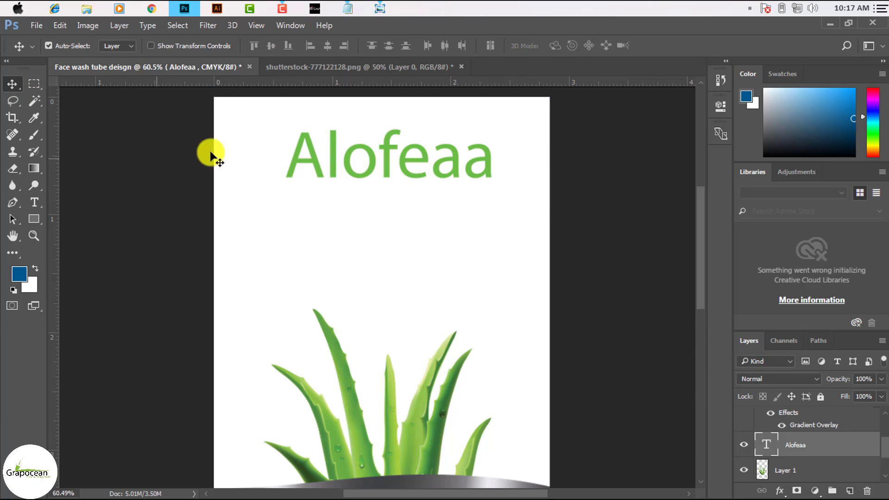
pyautogui.click(37, 204)
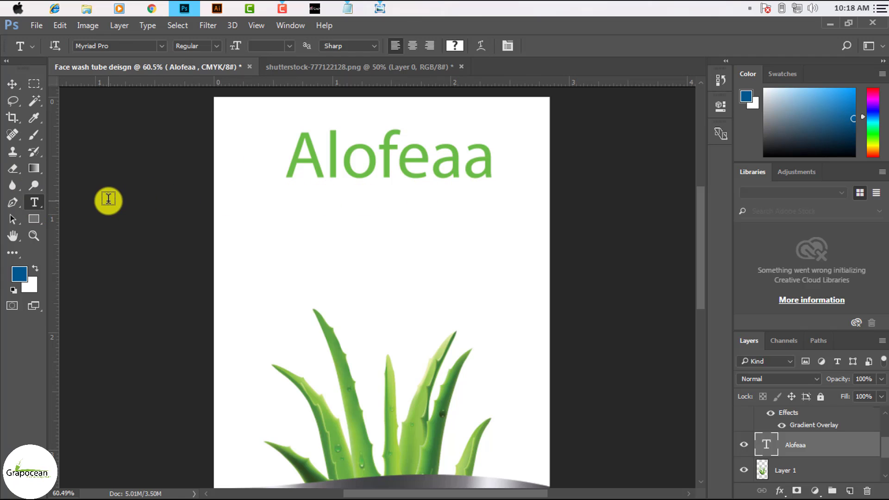
# - Choose the Custom Shape tool and append the All shapes set to the picker
pyautogui.click(37, 219)
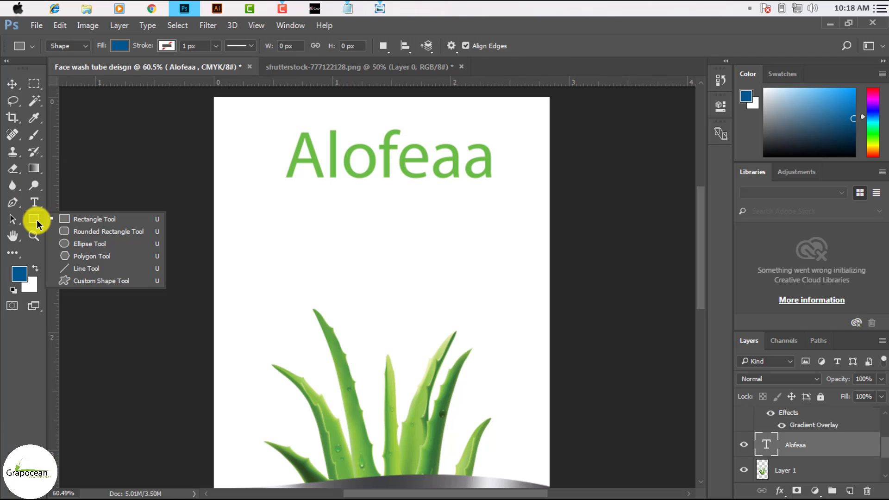
pyautogui.click(116, 280)
pyautogui.click(512, 47)
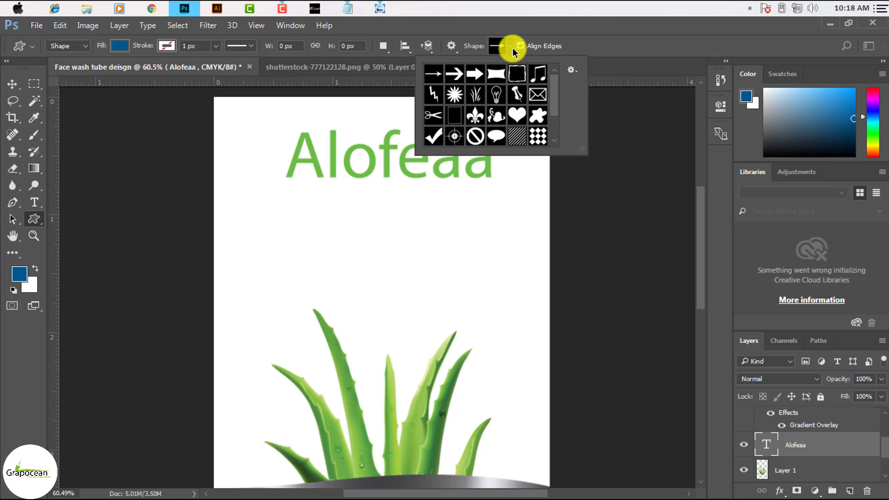
pyautogui.scroll(-2, 534, 113)
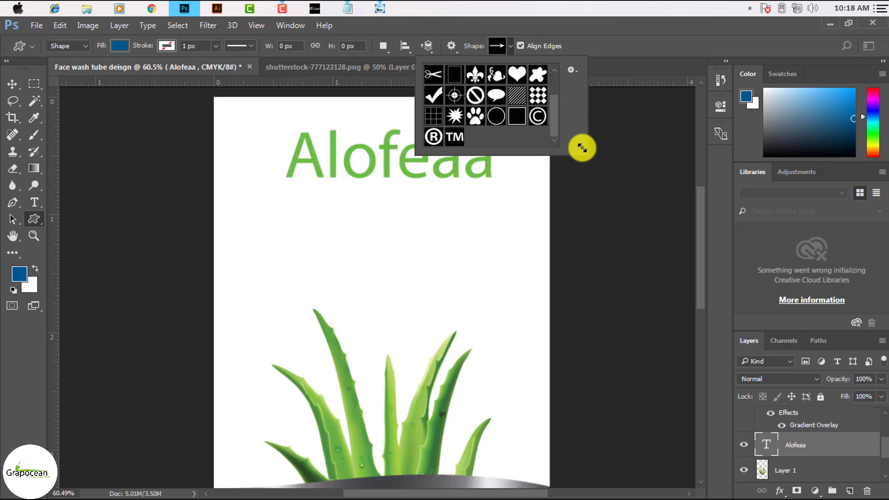
pyautogui.click(575, 72)
pyautogui.click(630, 249)
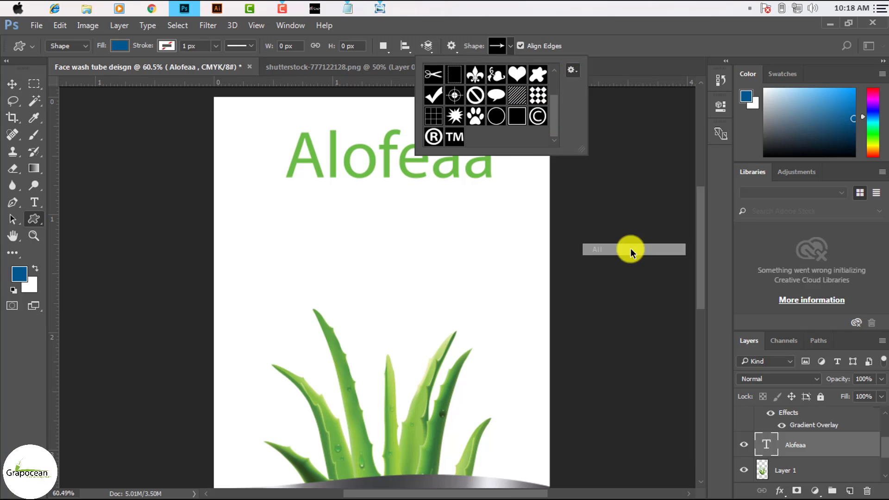
pyautogui.click(511, 212)
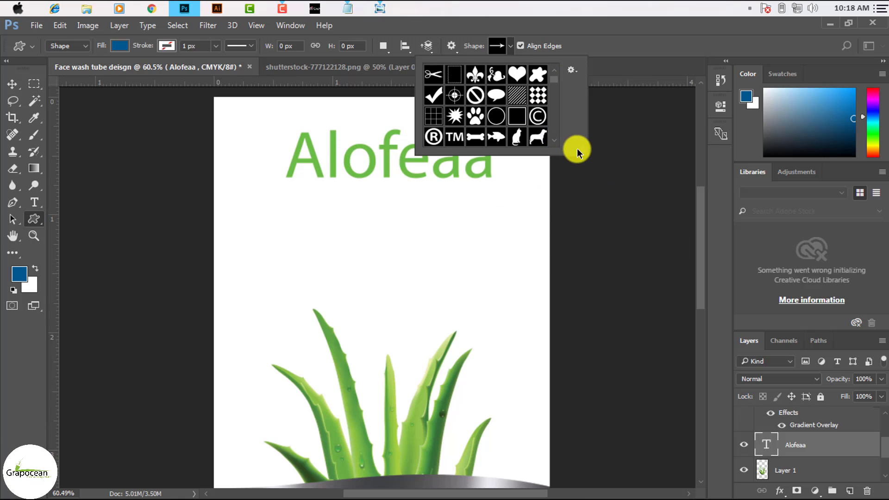
# - Enlarge the shape picker and browse the shapes to find the Grass shape
pyautogui.moveTo(580, 150); pyautogui.dragTo(716, 301)
pyautogui.scroll(-2, 576, 213)
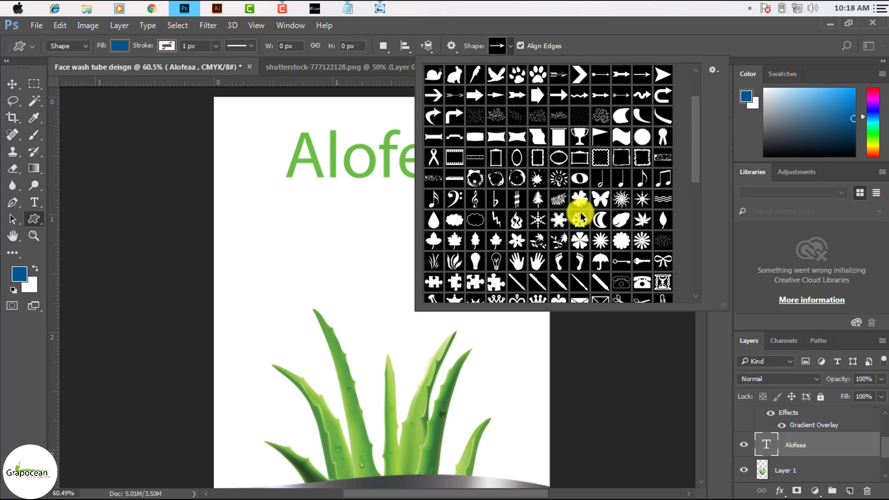
pyautogui.scroll(-1, 580, 215)
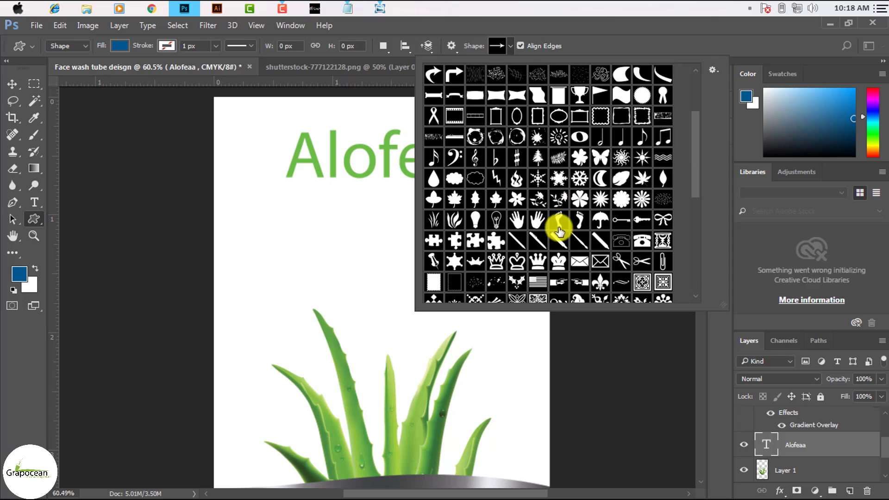
pyautogui.scroll(-1, 591, 216)
pyautogui.scroll(-2, 593, 215)
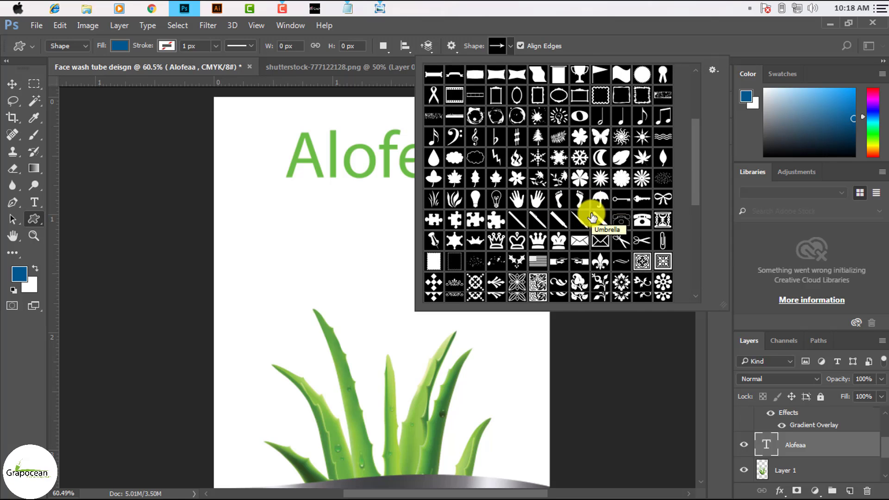
pyautogui.scroll(-2, 593, 216)
pyautogui.scroll(-1, 593, 215)
pyautogui.scroll(-1, 592, 214)
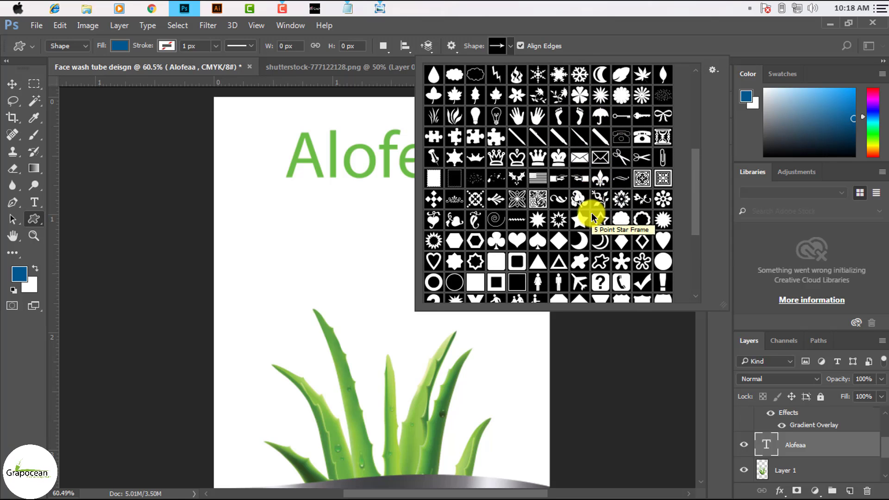
pyautogui.scroll(-3, 592, 214)
pyautogui.scroll(-3, 592, 215)
pyautogui.scroll(-2, 593, 216)
pyautogui.scroll(-3, 593, 216)
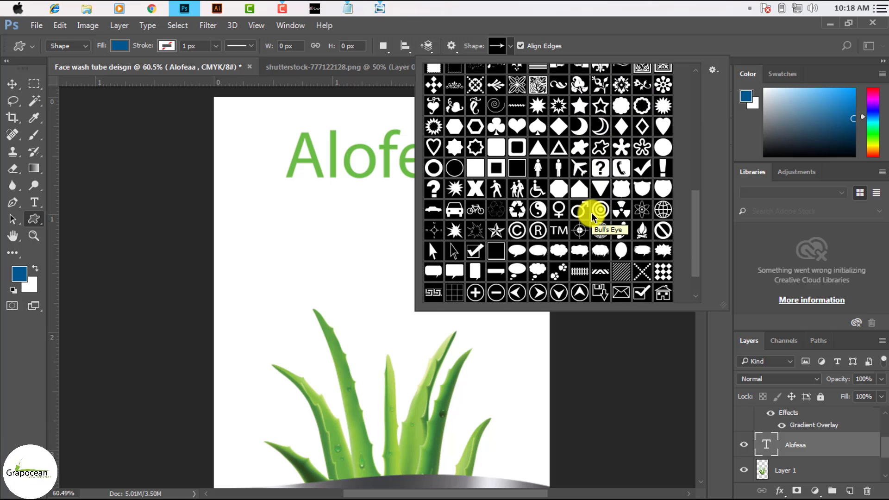
pyautogui.scroll(-2, 592, 216)
pyautogui.scroll(-2, 592, 214)
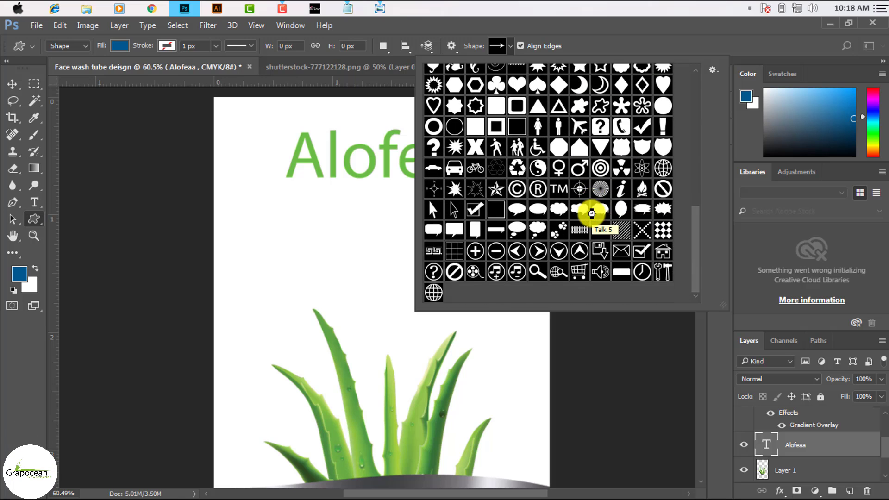
pyautogui.scroll(2, 592, 213)
pyautogui.scroll(2, 591, 214)
pyautogui.scroll(1, 591, 213)
pyautogui.scroll(2, 592, 215)
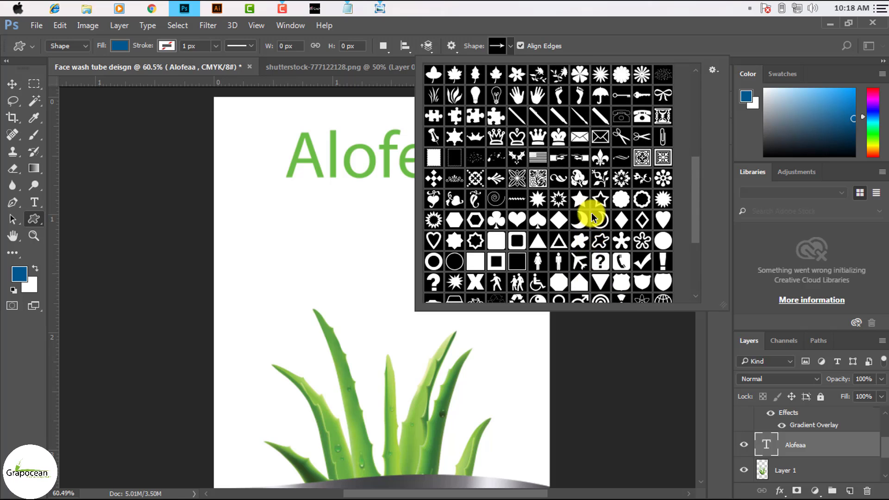
pyautogui.scroll(2, 592, 216)
pyautogui.scroll(2, 593, 216)
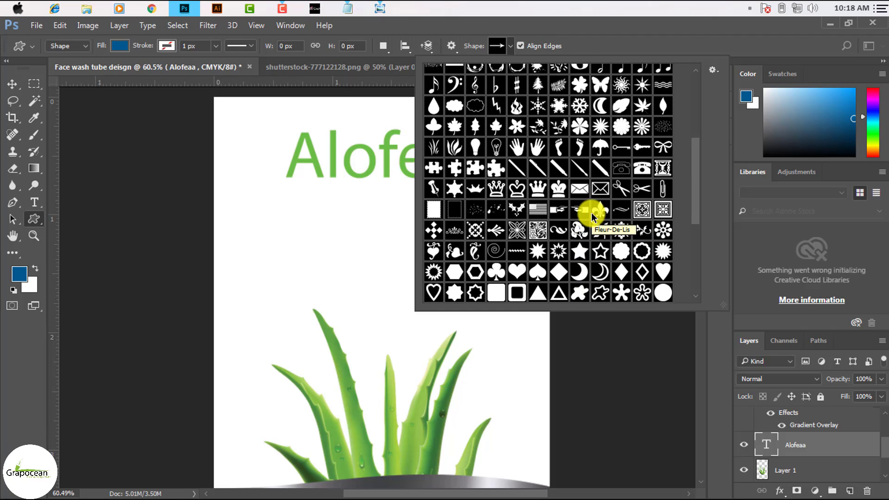
pyautogui.scroll(1, 592, 217)
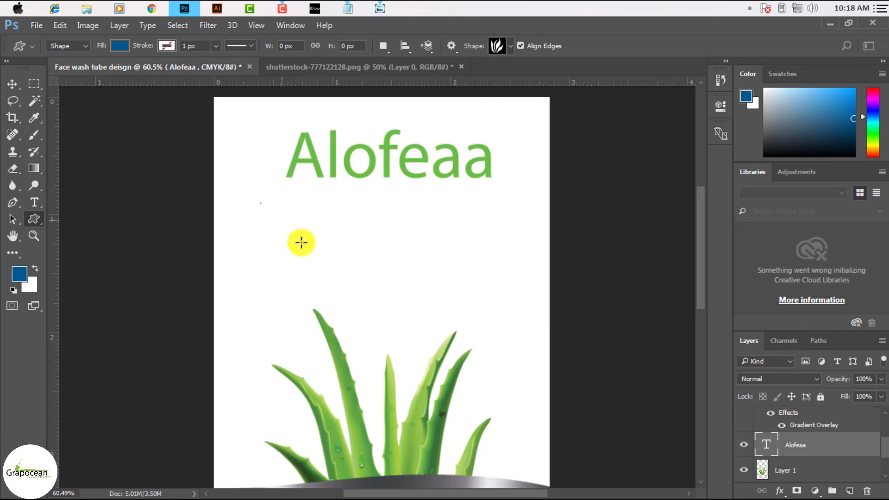
# - Draw the grass shape and move it under the Alofeaa title
pyautogui.moveTo(258, 203); pyautogui.dragTo(317, 259)
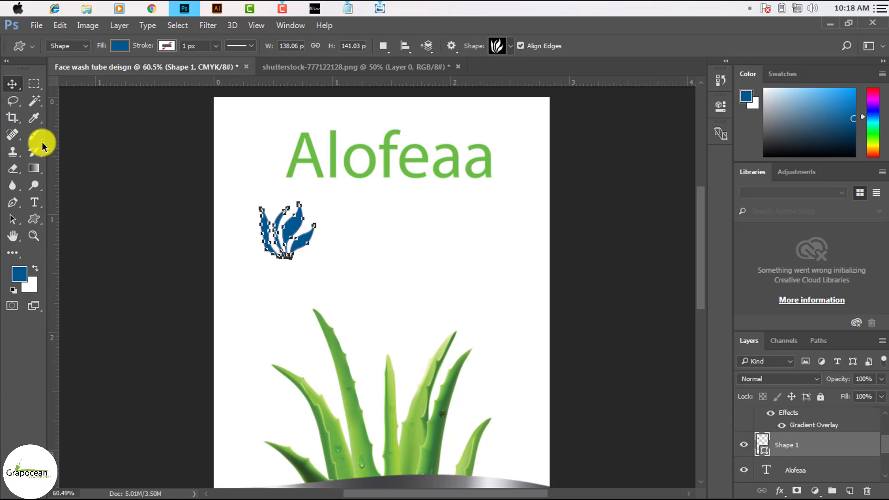
pyautogui.press('v')
pyautogui.moveTo(295, 228)
pyautogui.mouseDown()
pyautogui.moveTo(414, 228)
pyautogui.moveTo(381, 230)
pyautogui.mouseUp()
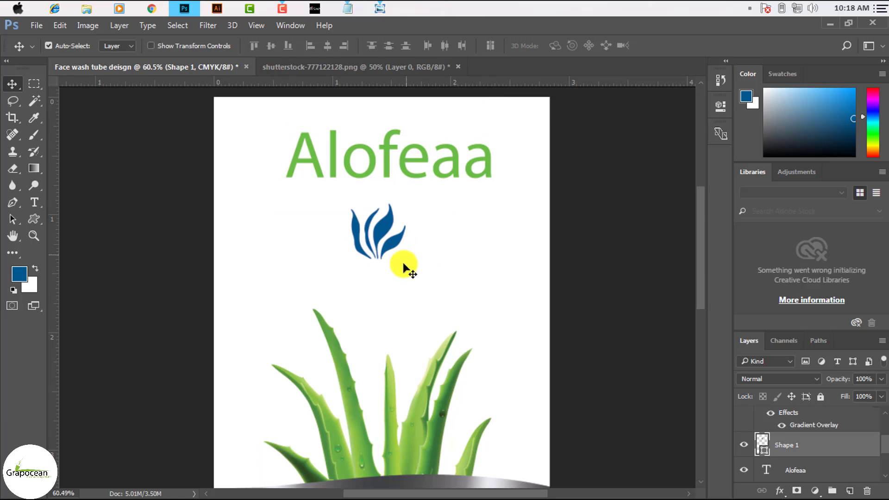
# - Give the grass shape a Color Overlay in the title's sampled green
pyautogui.rightClick(781, 444)
pyautogui.click(692, 68)
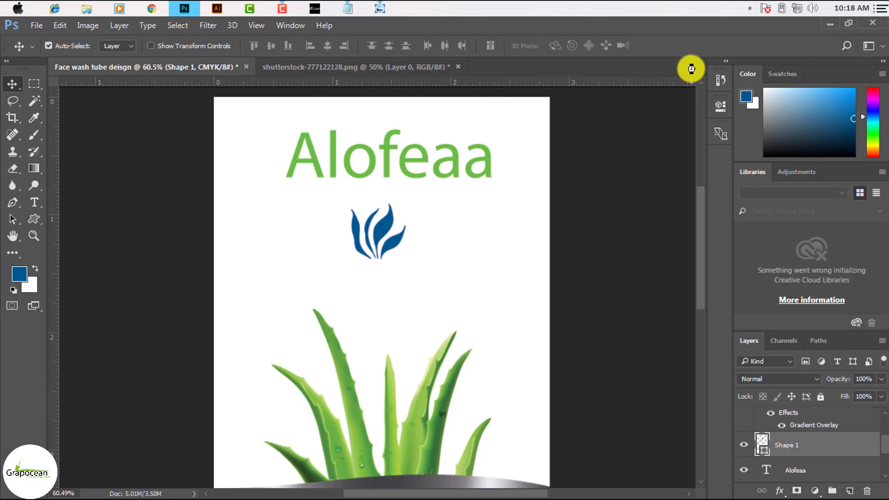
pyautogui.rightClick(806, 445)
pyautogui.click(695, 66)
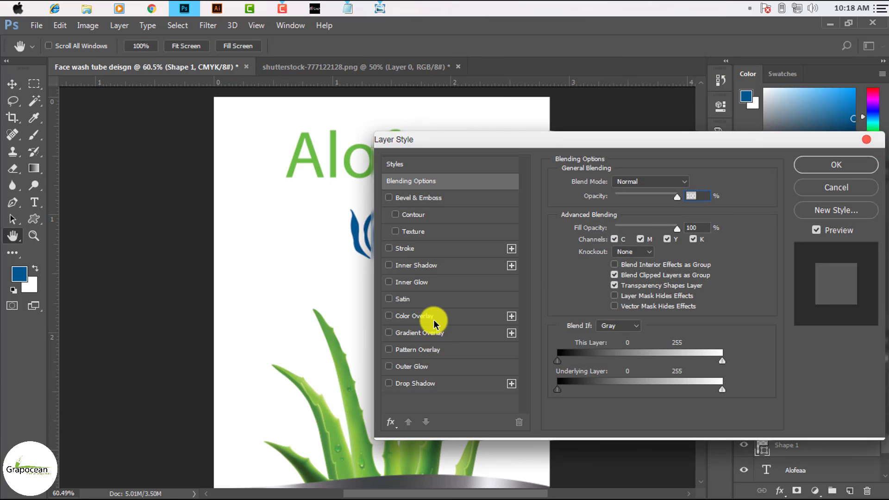
pyautogui.click(433, 317)
pyautogui.moveTo(539, 140); pyautogui.dragTo(445, 332)
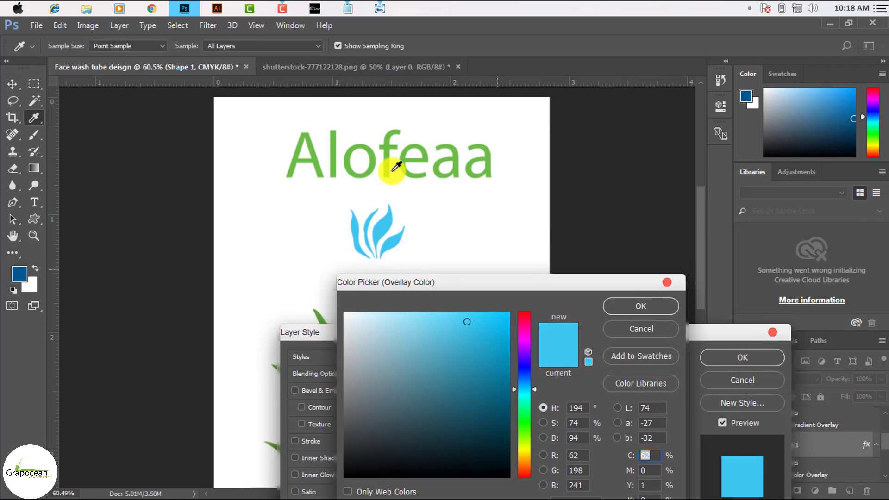
pyautogui.click(387, 153)
pyautogui.click(661, 307)
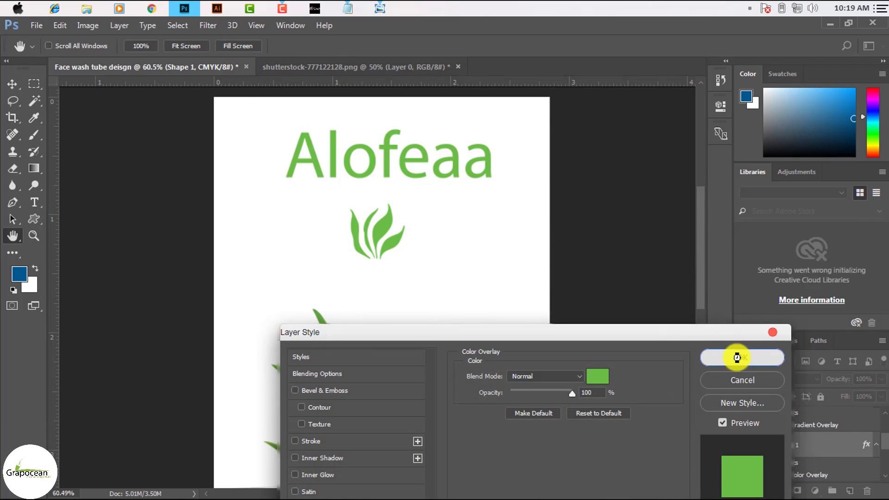
pyautogui.click(742, 357)
# - Move the leaf next to the Alofeaa title and scale it down
pyautogui.press('v')
pyautogui.moveTo(382, 230)
pyautogui.mouseDown()
pyautogui.moveTo(265, 145)
pyautogui.moveTo(270, 151)
pyautogui.mouseUp()
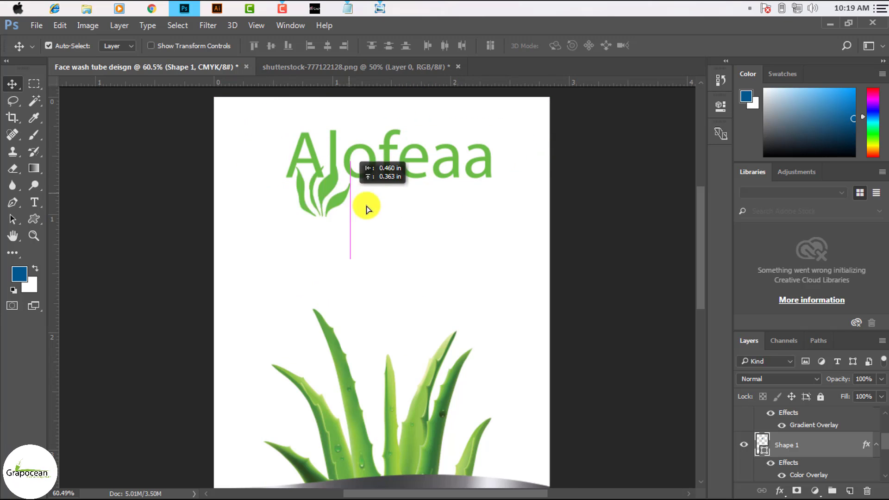
pyautogui.hotkey('ctrl', 't')
pyautogui.moveTo(269, 152)
pyautogui.mouseDown()
pyautogui.moveTo(397, 238)
pyautogui.moveTo(380, 231)
pyautogui.moveTo(468, 124)
pyautogui.moveTo(436, 123)
pyautogui.moveTo(480, 122)
pyautogui.mouseUp()
pyautogui.press('Return')
# - Place the small leaf just above the final 'a' of the title
pyautogui.scroll(-3, 487, 175)
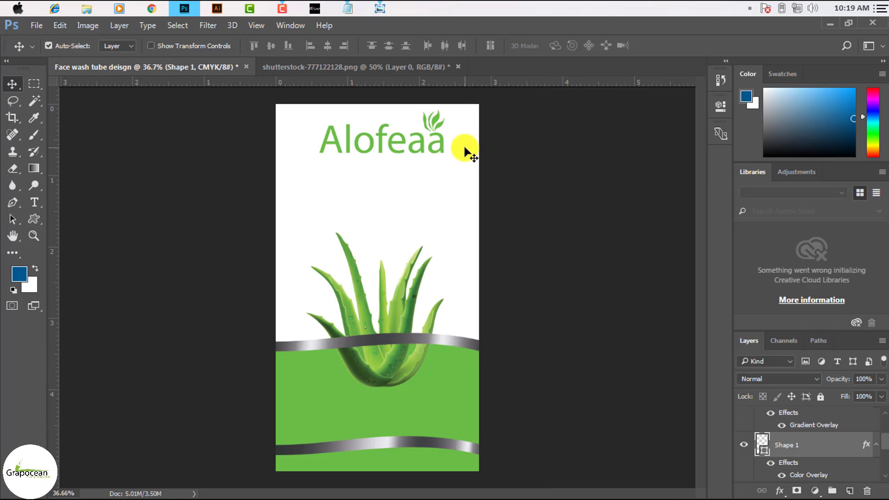
pyautogui.scroll(3, 456, 134)
pyautogui.scroll(3, 427, 181)
pyautogui.moveTo(423, 244); pyautogui.dragTo(417, 253)
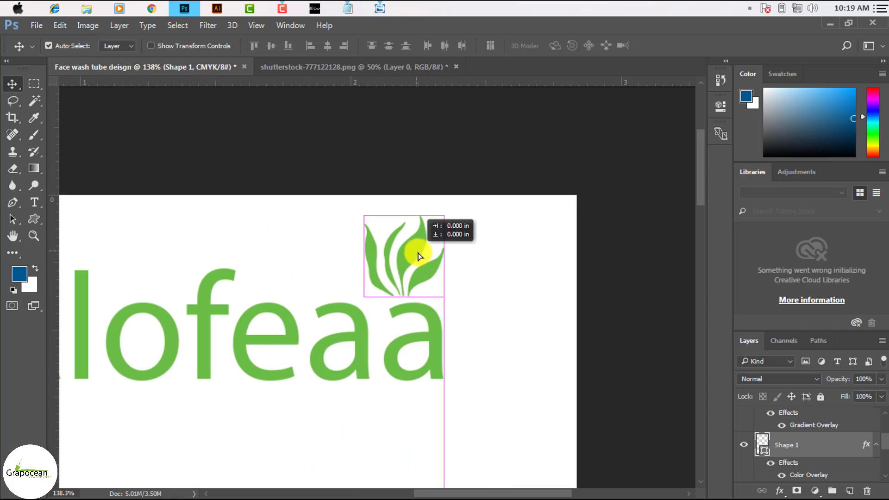
pyautogui.scroll(-2, 501, 349)
pyautogui.scroll(-3, 501, 349)
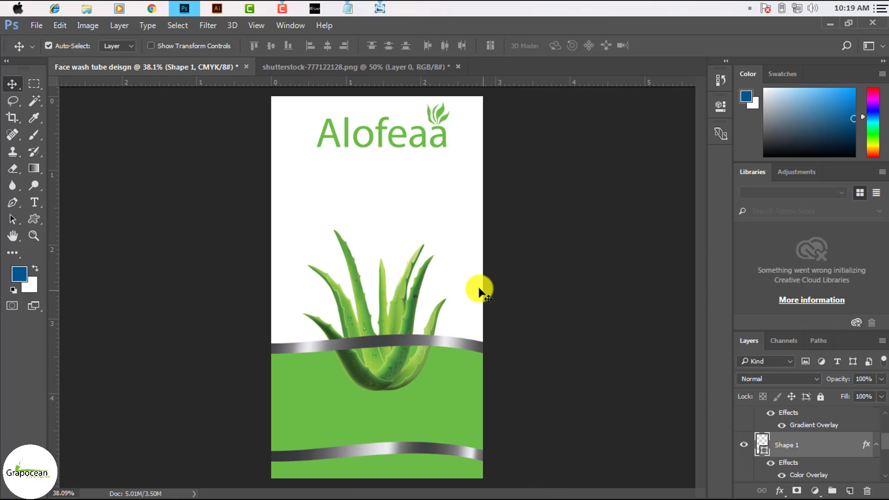
pyautogui.scroll(-2, 445, 265)
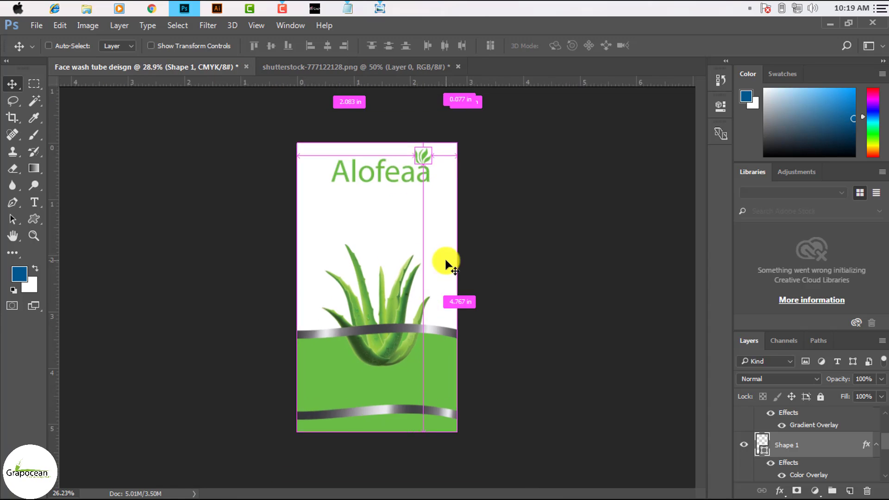
# - Move the aloe plant up and scale it to about 77%, then glance at the notes
pyautogui.click(387, 348)
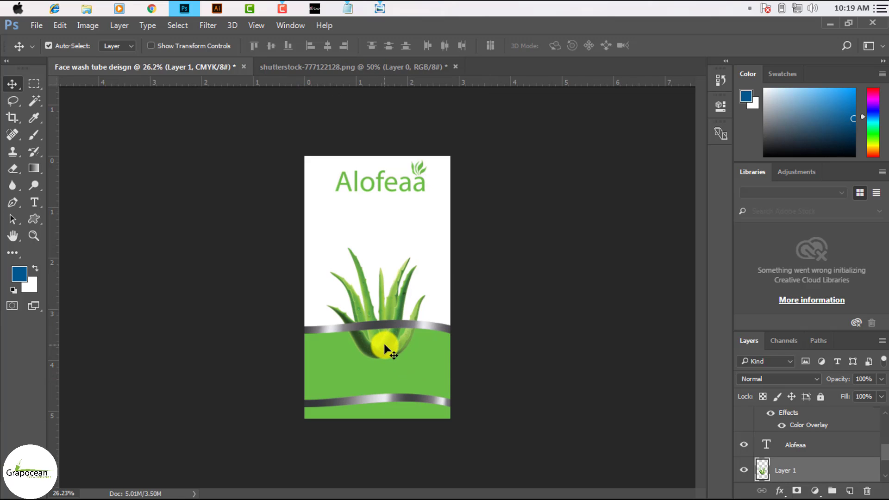
pyautogui.moveTo(390, 345); pyautogui.dragTo(383, 328)
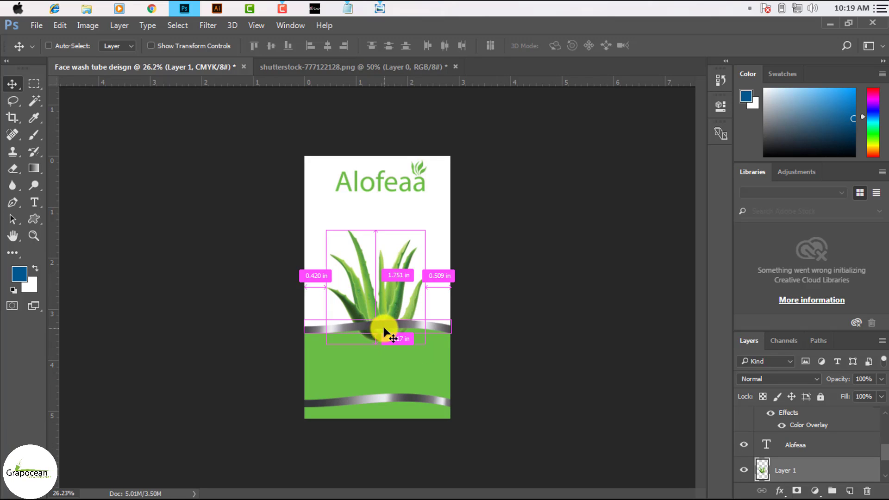
pyautogui.hotkey('ctrl', 't')
pyautogui.moveTo(438, 356); pyautogui.dragTo(414, 331)
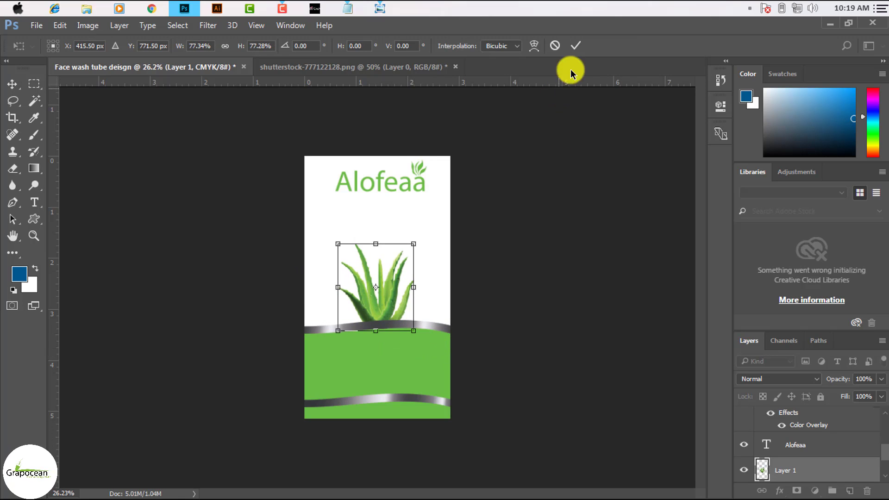
pyautogui.press('Return')
pyautogui.click(348, 8)
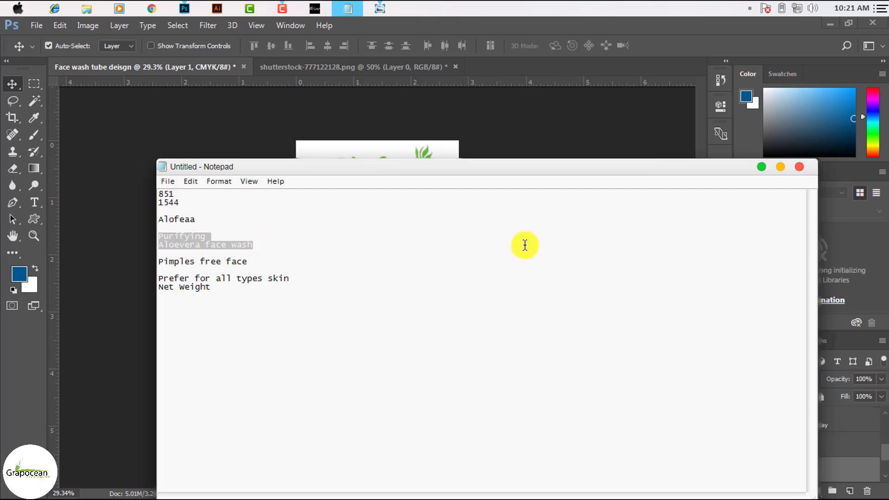
pyautogui.click(761, 167)
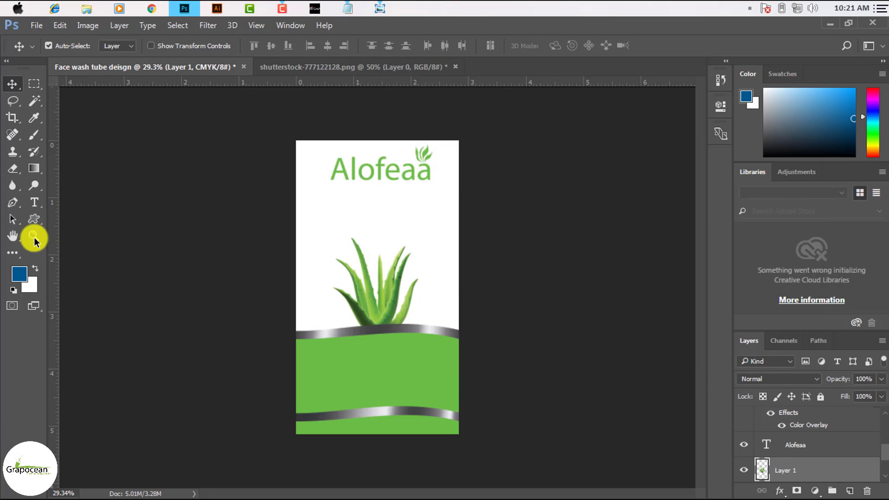
# - Paste the 'Purifying / Aloevera face wash' tagline and colour it dark grey
pyautogui.click(37, 203)
pyautogui.click(327, 204)
pyautogui.write('Purifying Aloevera face wash')
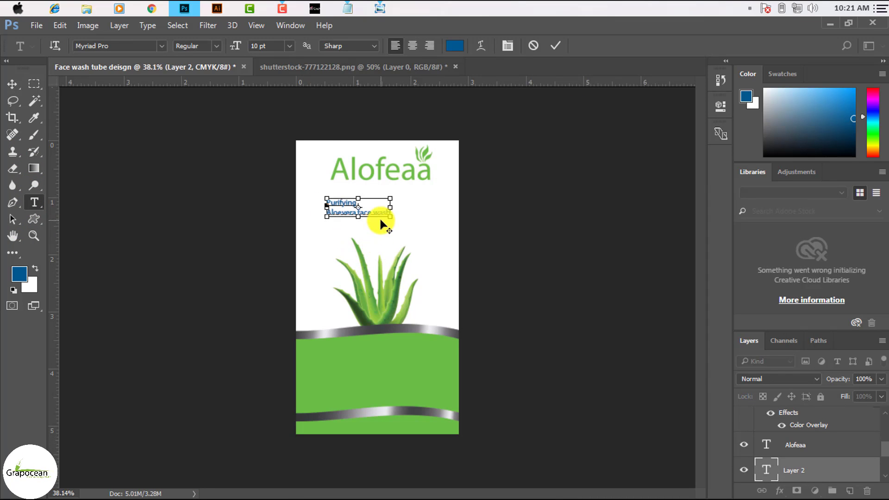
pyautogui.scroll(2, 381, 221)
pyautogui.hotkey('ctrl', 'a')
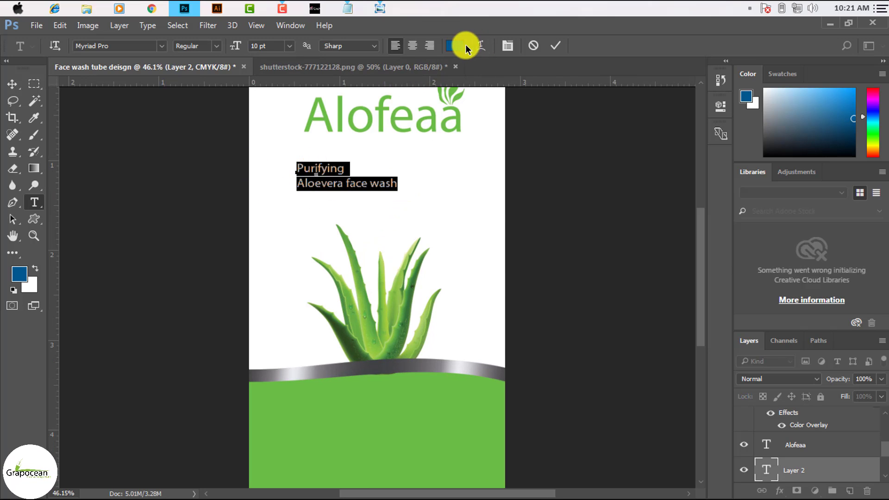
pyautogui.click(455, 45)
pyautogui.click(286, 235)
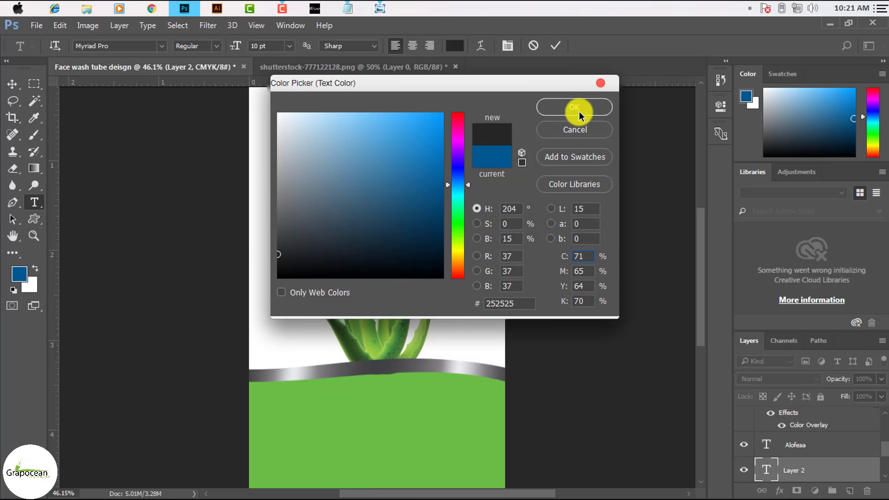
pyautogui.click(574, 107)
# - Move the tagline block under the Alofeaa title
pyautogui.click(12, 84)
pyautogui.moveTo(354, 182); pyautogui.dragTo(365, 187)
pyautogui.scroll(1, 446, 209)
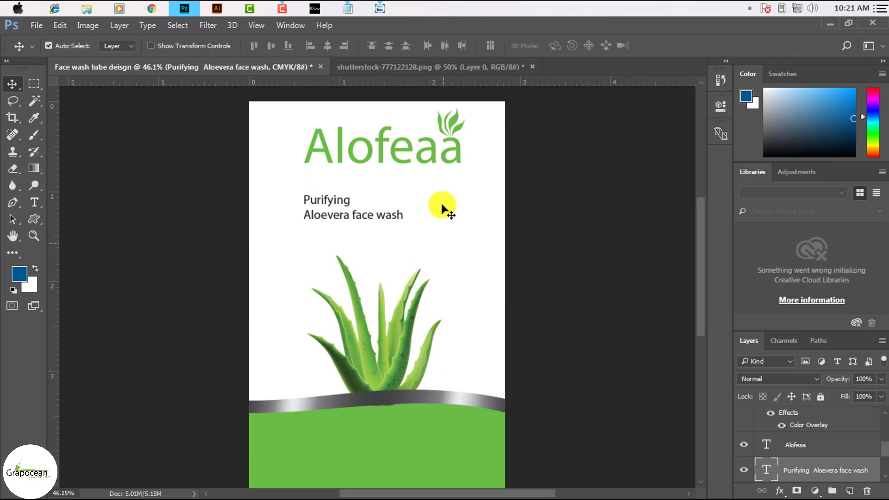
pyautogui.scroll(1, 447, 208)
pyautogui.moveTo(279, 133)
pyautogui.mouseDown()
pyautogui.moveTo(482, 194)
pyautogui.moveTo(448, 181)
pyautogui.mouseUp()
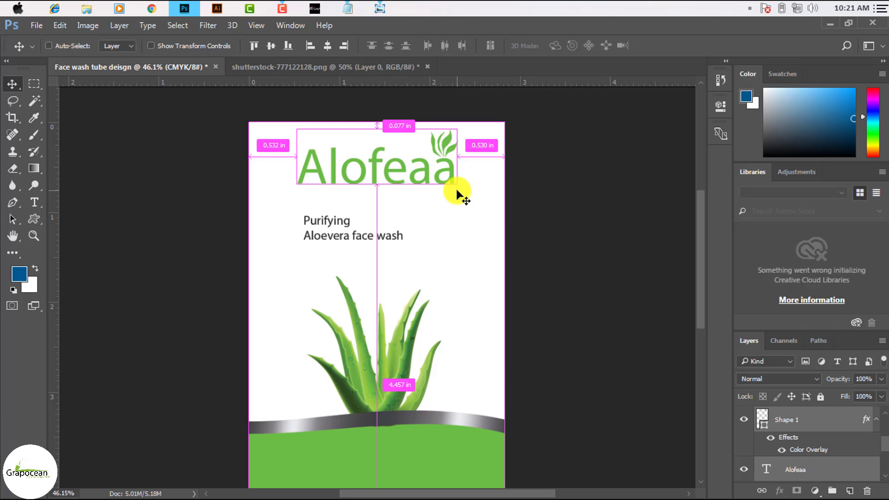
# - Scale the Alofeaa title slightly smaller and nudge the tagline up closer to it
pyautogui.hotkey('ctrl', 't')
pyautogui.moveTo(458, 187); pyautogui.dragTo(454, 186)
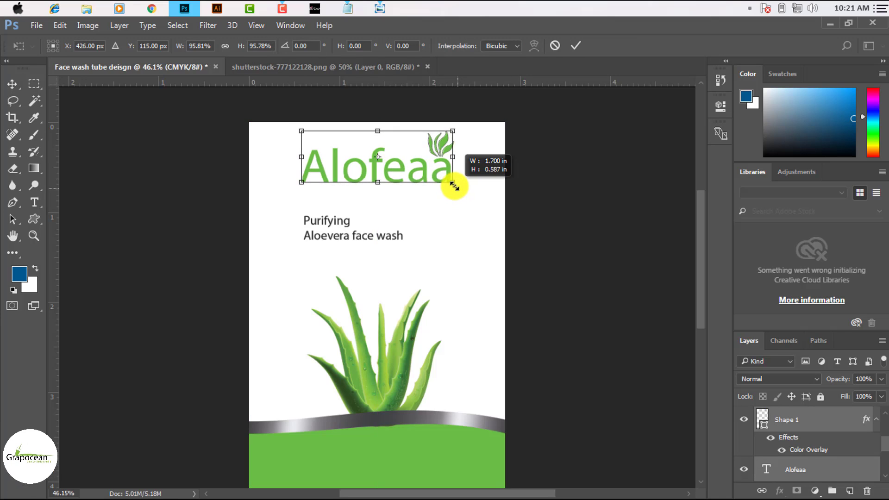
pyautogui.click(575, 45)
pyautogui.moveTo(337, 224); pyautogui.dragTo(336, 216)
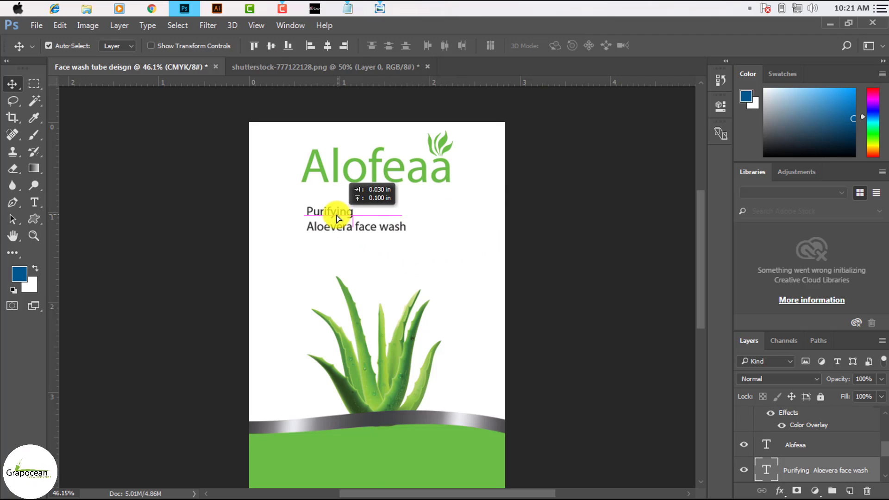
# - Increase the tagline font size toward 11 pt
pyautogui.click(34, 202)
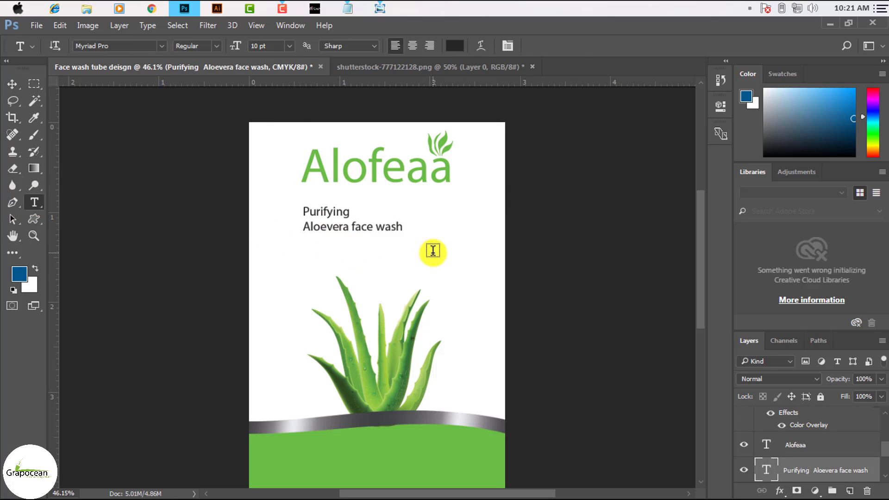
pyautogui.moveTo(402, 228); pyautogui.dragTo(300, 208)
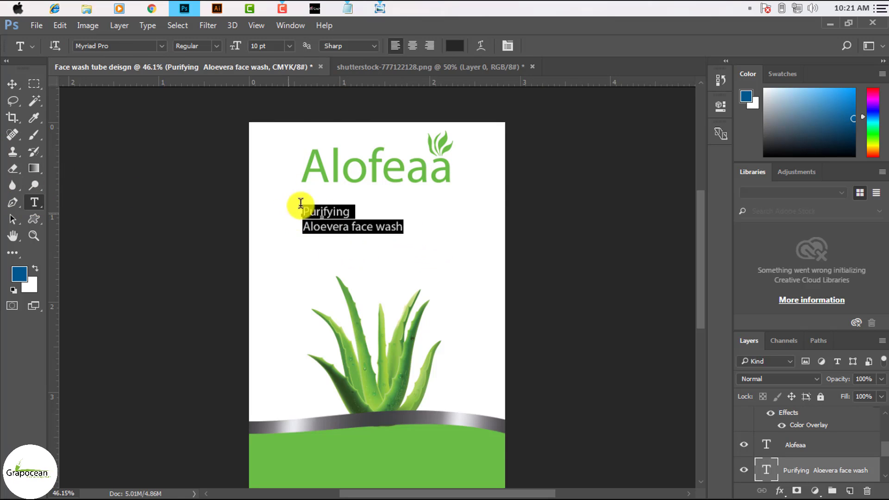
pyautogui.moveTo(235, 48); pyautogui.dragTo(233, 50)
pyautogui.click(11, 84)
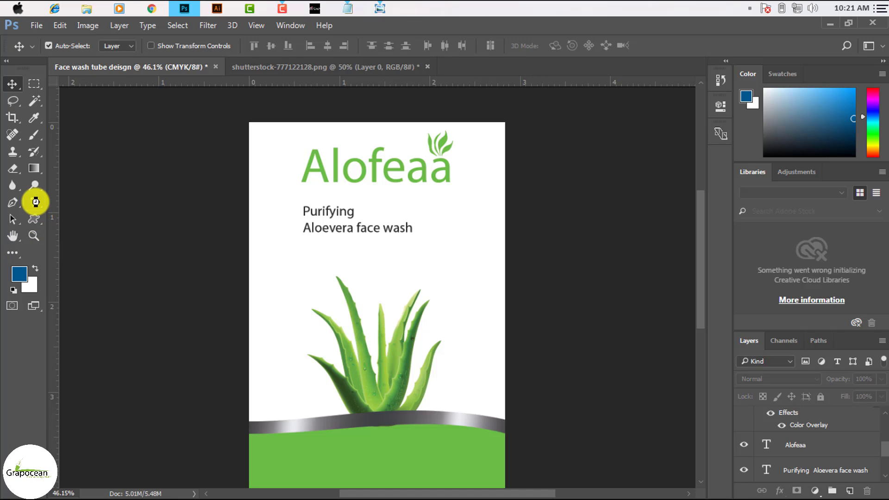
pyautogui.click(35, 202)
pyautogui.moveTo(411, 230); pyautogui.dragTo(208, 198)
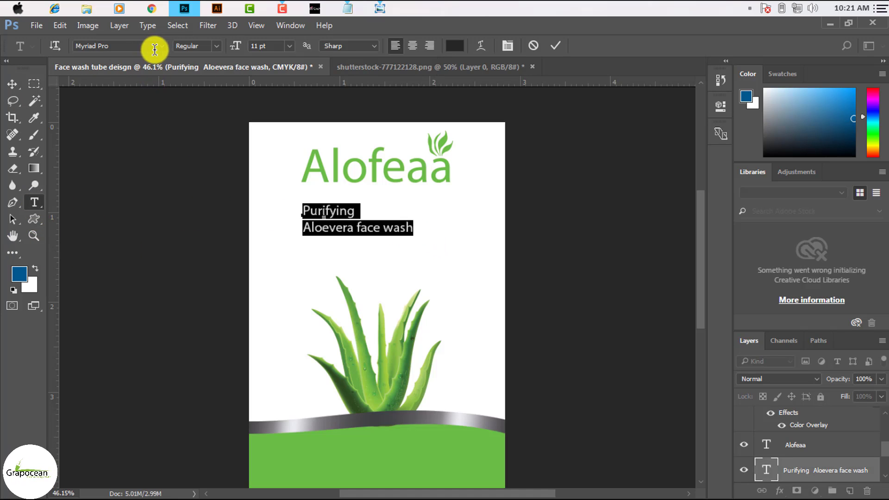
# - Set the tagline font to Akrobat
pyautogui.click(162, 46)
pyautogui.scroll(3, 204, 121)
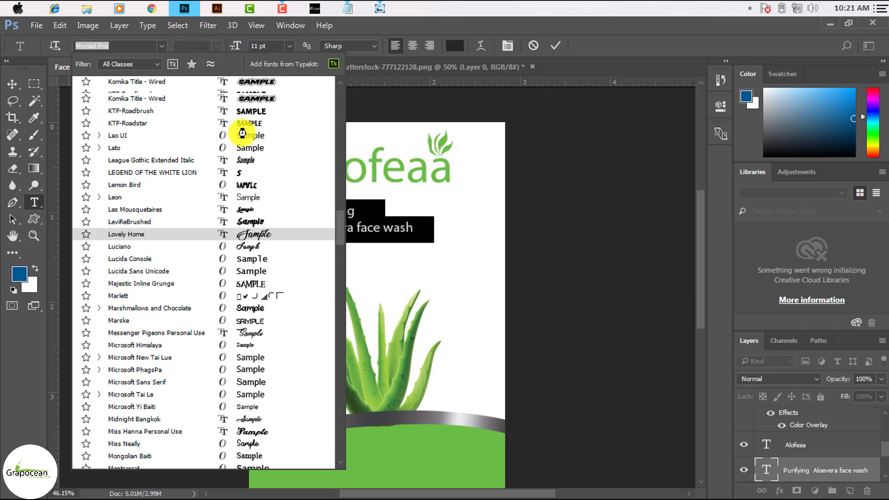
pyautogui.scroll(9, 248, 136)
pyautogui.scroll(10, 249, 135)
pyautogui.moveTo(340, 180); pyautogui.dragTo(348, 80)
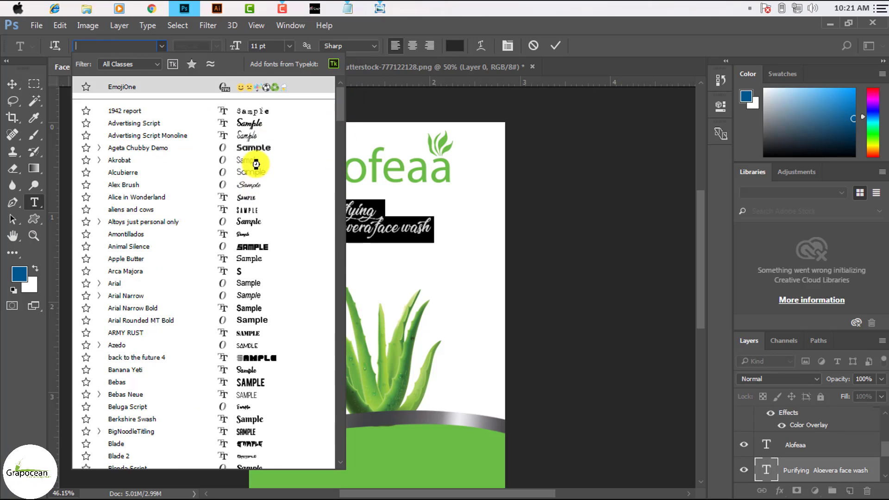
pyautogui.click(249, 160)
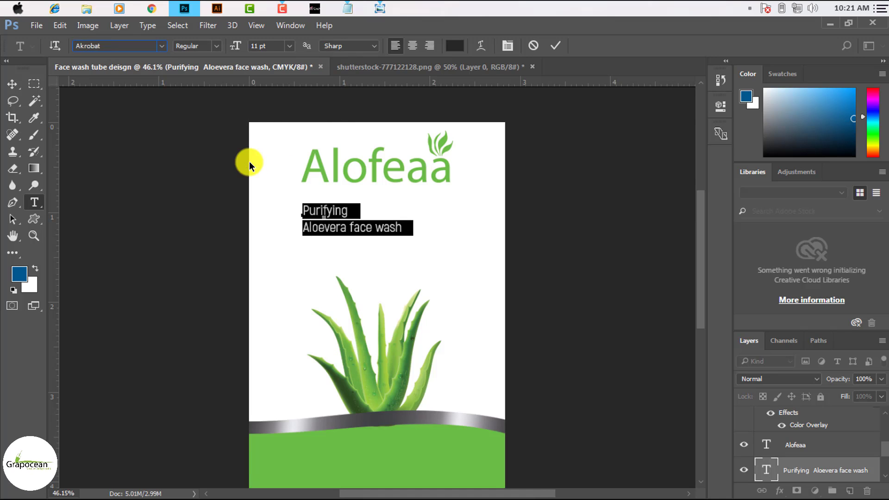
pyautogui.click(12, 84)
# - Make both tagline lines Akrobat SemiBold and one point size larger
pyautogui.scroll(3, 337, 236)
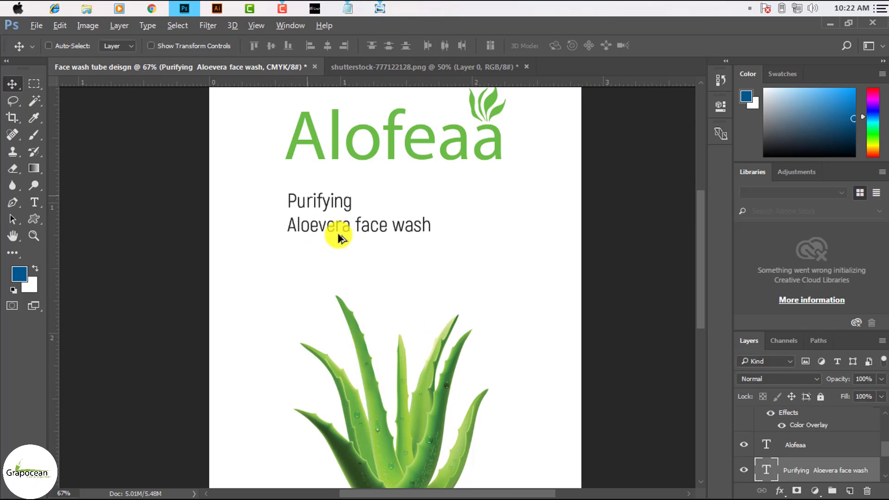
pyautogui.click(34, 202)
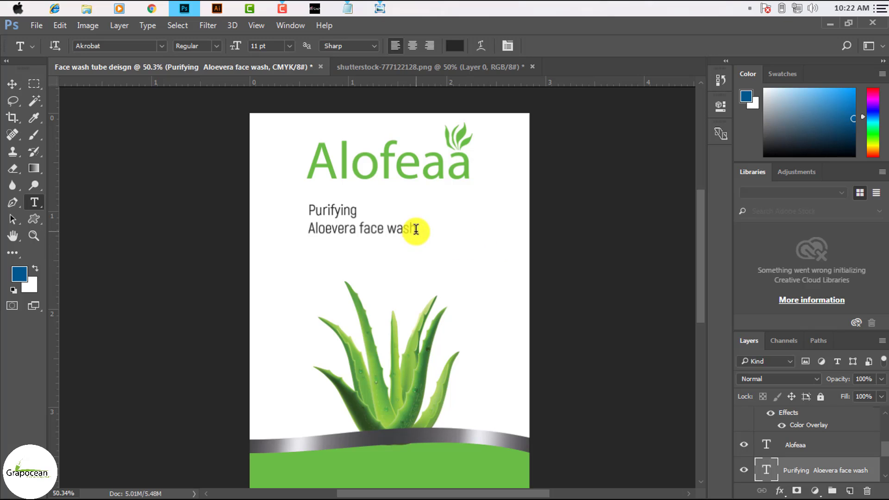
pyautogui.moveTo(416, 229); pyautogui.dragTo(305, 203)
pyautogui.click(216, 46)
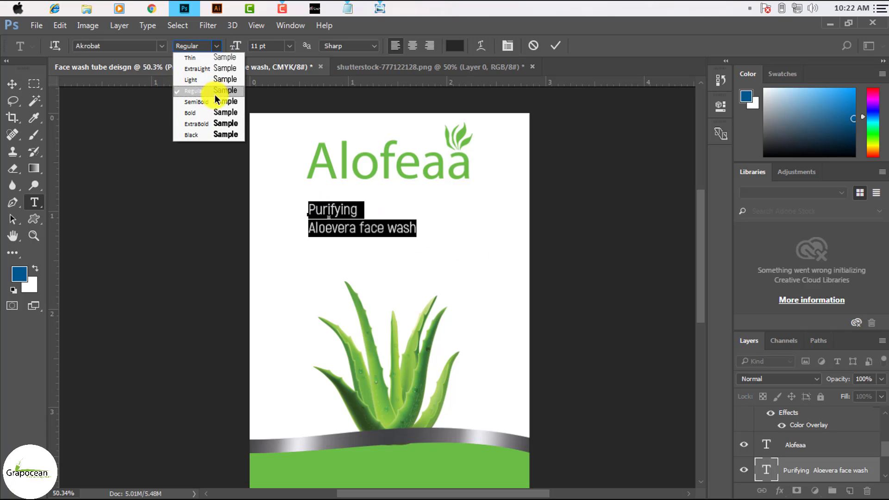
pyautogui.click(216, 101)
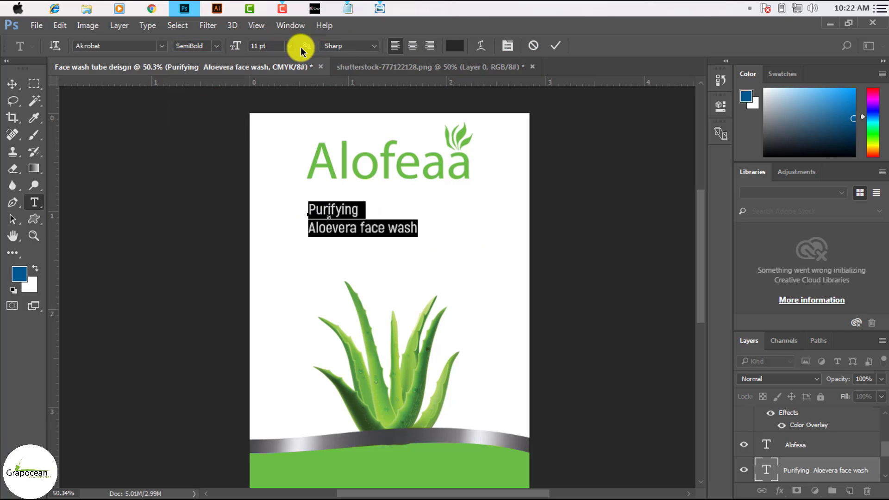
pyautogui.press('Up')
pyautogui.press('Up')
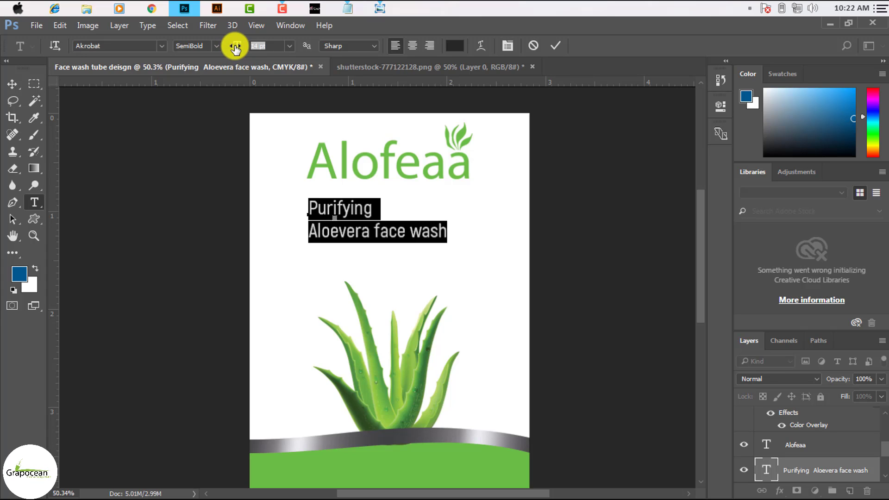
pyautogui.click(9, 85)
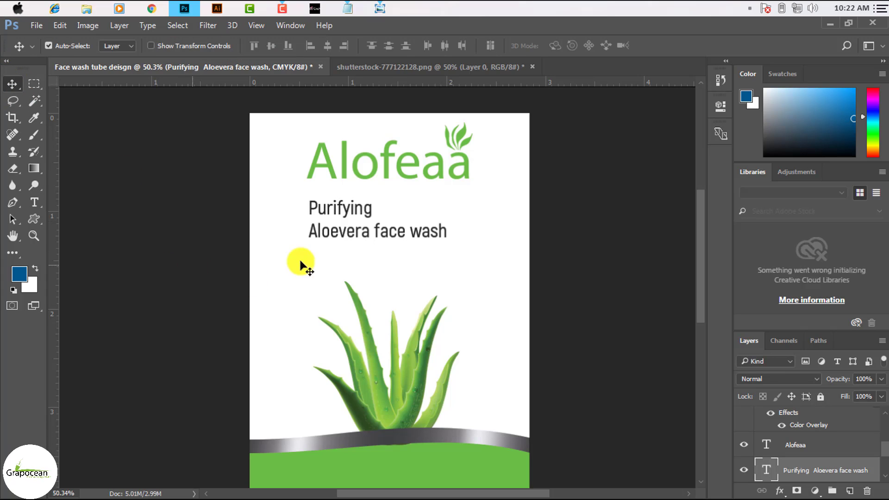
# - Reposition the tagline just beneath the title
pyautogui.moveTo(342, 209); pyautogui.dragTo(346, 201)
pyautogui.scroll(-2, 421, 278)
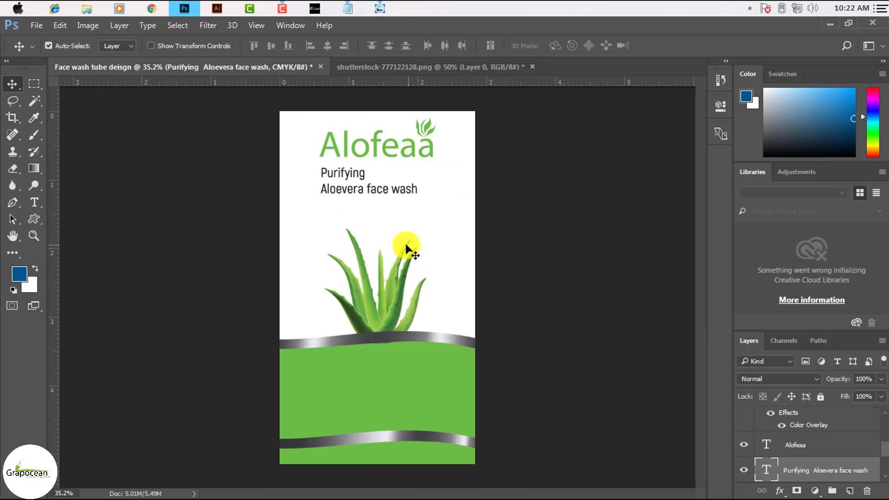
pyautogui.scroll(2, 347, 180)
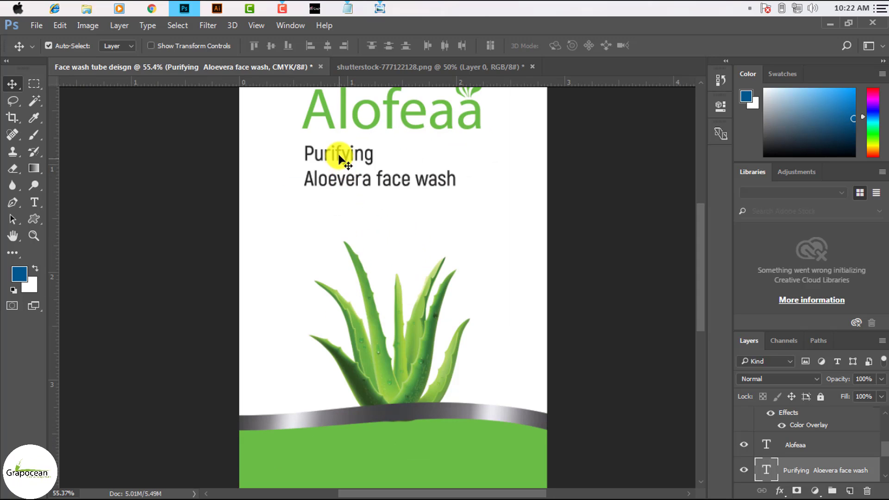
pyautogui.moveTo(338, 155); pyautogui.dragTo(341, 149)
# - Duplicate the bottom silver wave higher up and shift both wave bands down
pyautogui.scroll(-2, 451, 236)
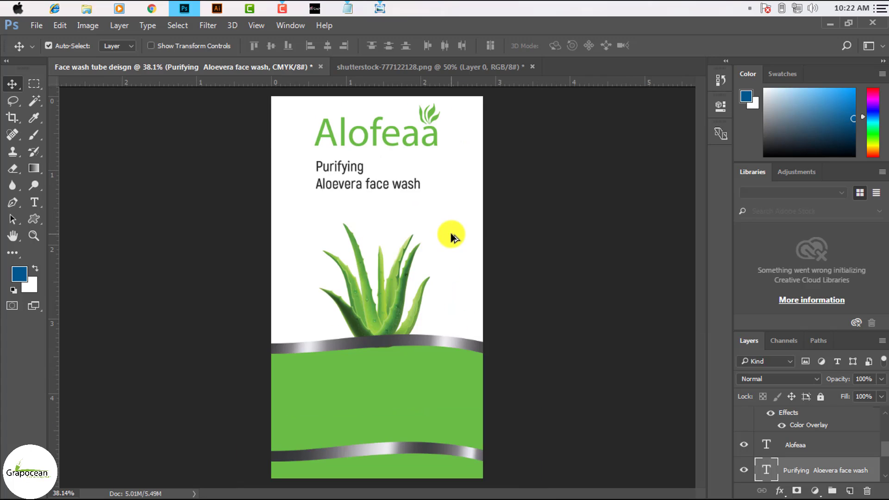
pyautogui.scroll(-2, 447, 259)
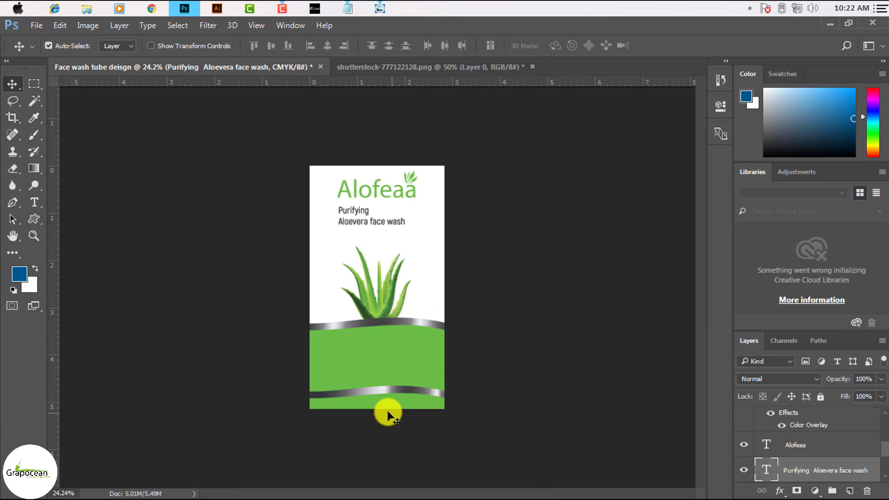
pyautogui.moveTo(388, 410); pyautogui.dragTo(396, 373)
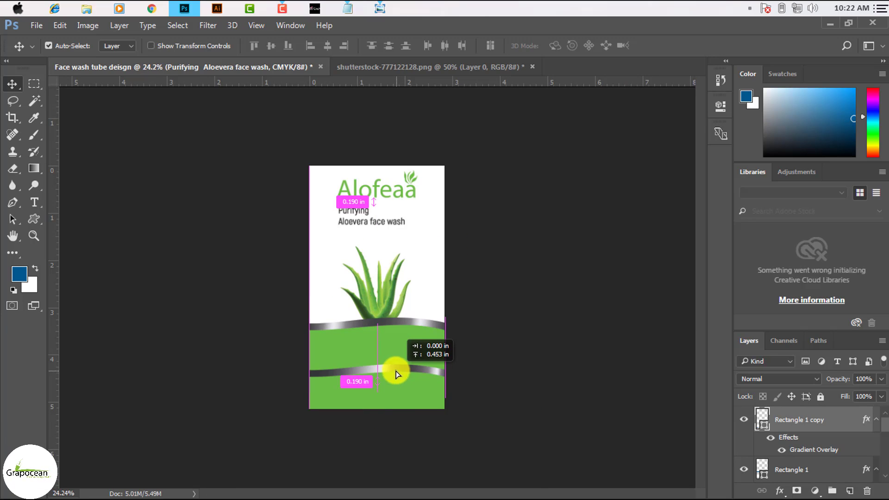
pyautogui.scroll(-1, 397, 372)
pyautogui.scroll(2, 397, 370)
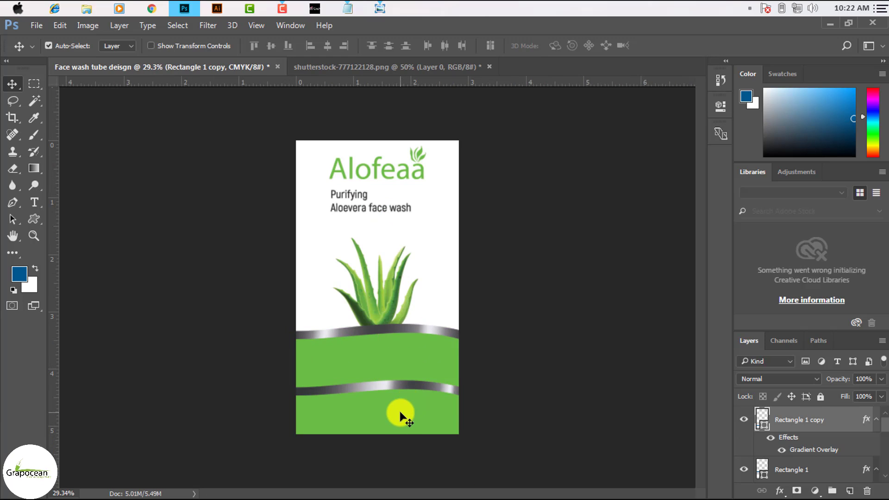
pyautogui.moveTo(403, 332); pyautogui.dragTo(404, 351)
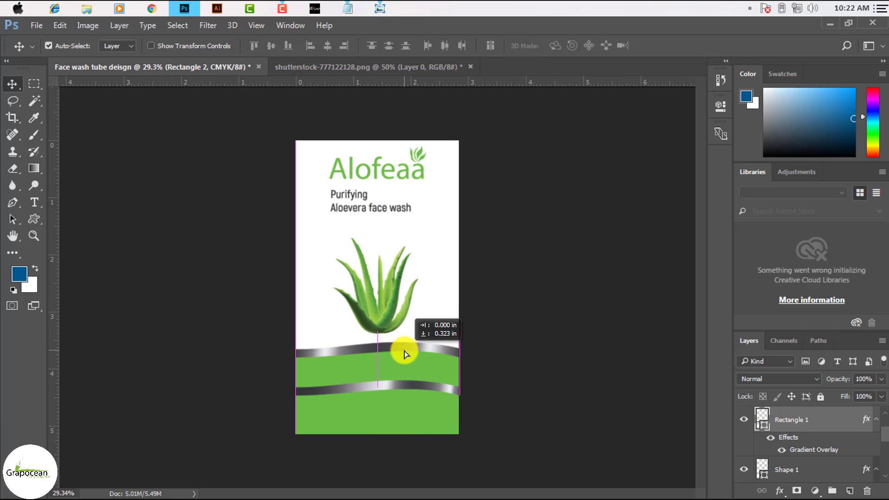
pyautogui.moveTo(406, 391); pyautogui.dragTo(407, 404)
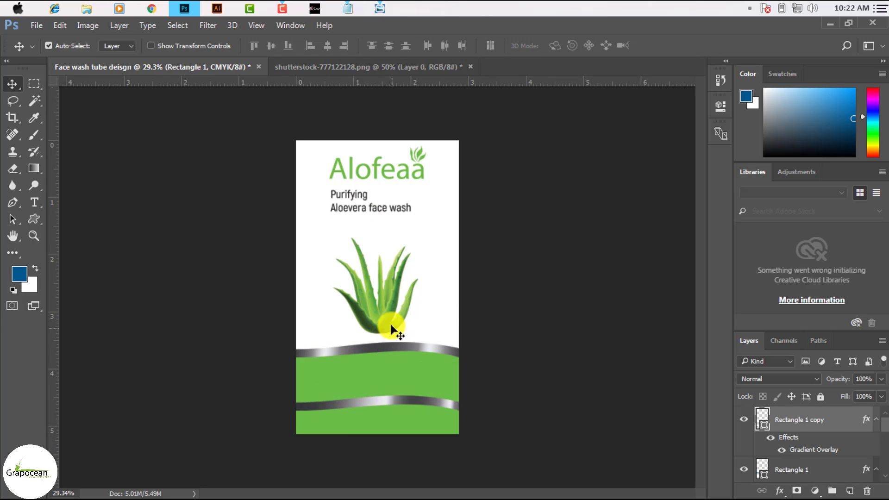
# - Lower the aloe plant until its base tucks into the upper metallic band
pyautogui.moveTo(387, 313); pyautogui.dragTo(385, 326)
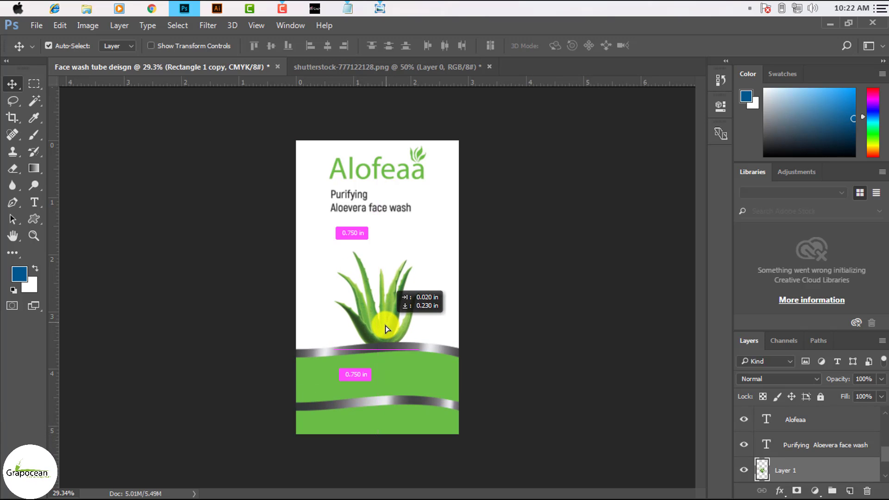
pyautogui.moveTo(385, 328)
pyautogui.mouseDown()
pyautogui.moveTo(387, 341)
pyautogui.moveTo(388, 328)
pyautogui.mouseUp()
pyautogui.scroll(2, 396, 372)
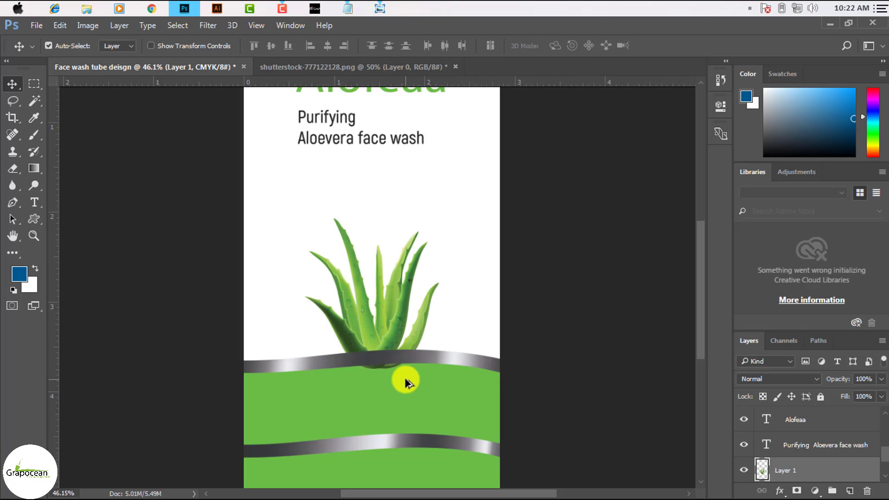
pyautogui.scroll(2, 404, 379)
pyautogui.moveTo(387, 285); pyautogui.dragTo(391, 313)
pyautogui.scroll(-3, 393, 343)
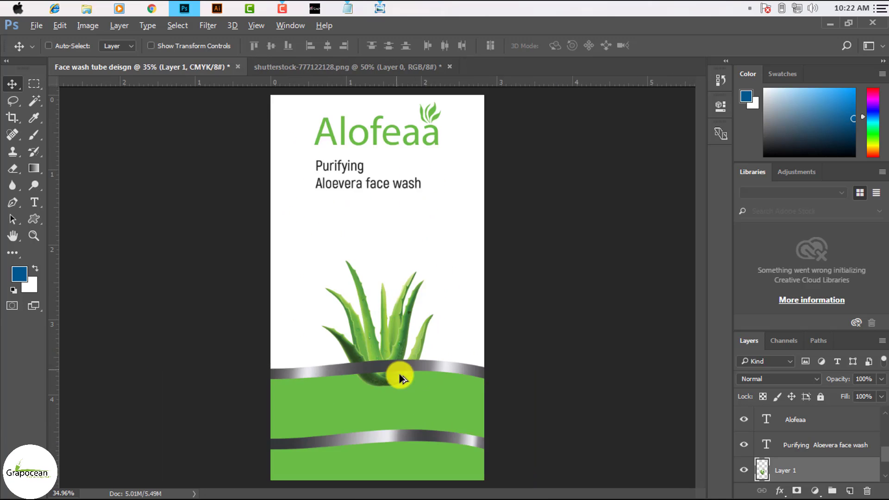
pyautogui.scroll(-1, 417, 379)
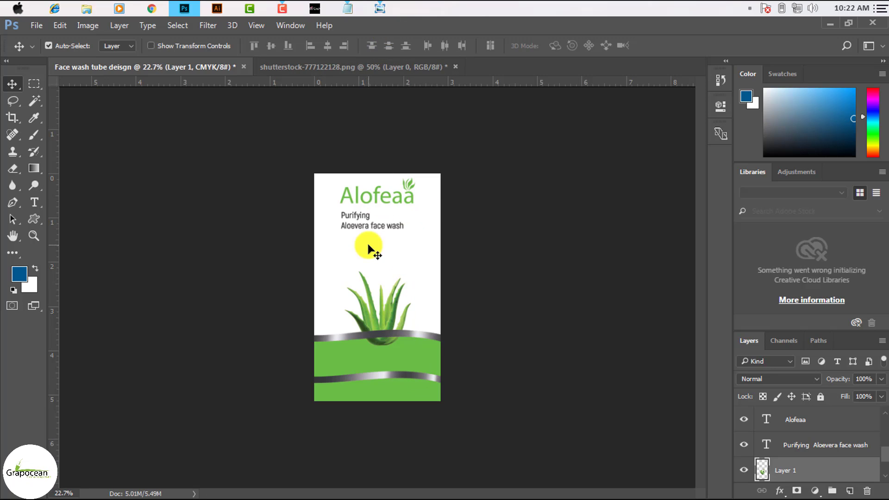
# - Paste 'Pimples free face' from Notepad as a new text layer under the tagline
pyautogui.click(348, 8)
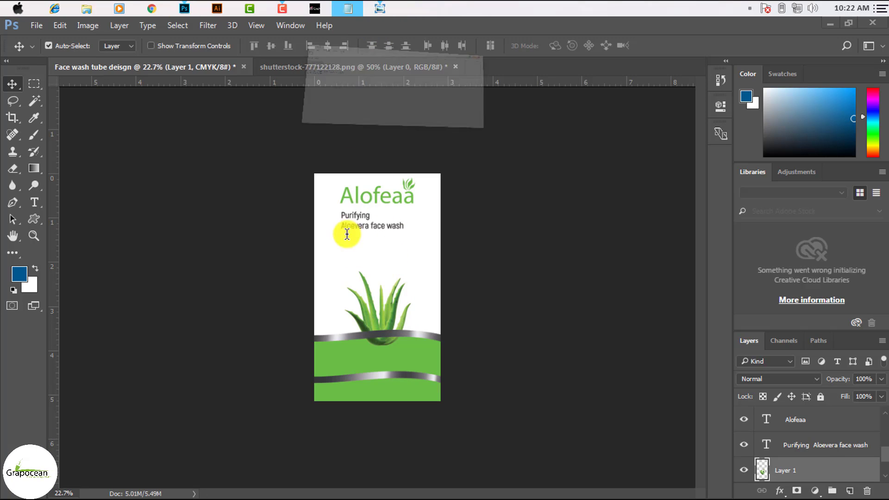
pyautogui.moveTo(159, 262); pyautogui.dragTo(283, 262)
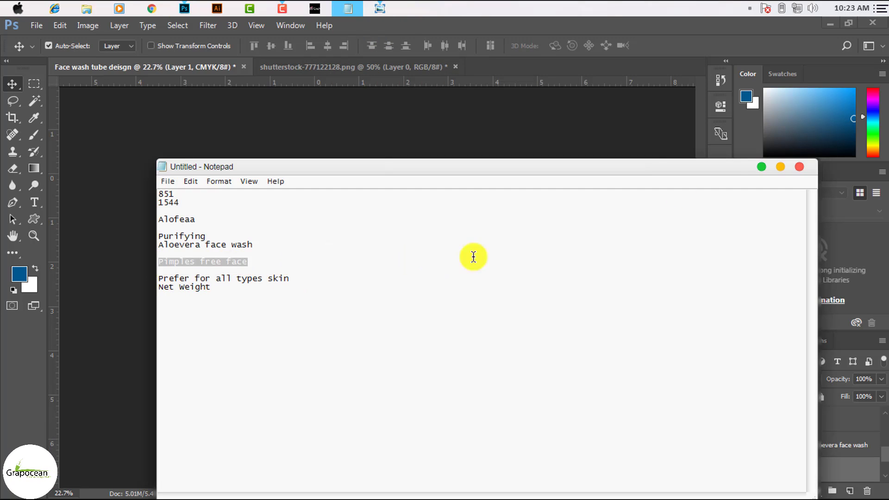
pyautogui.click(763, 168)
pyautogui.click(34, 202)
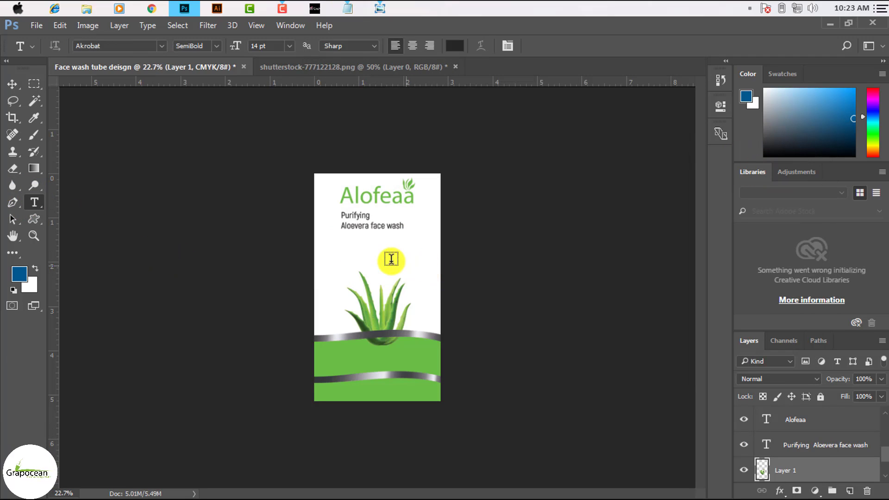
pyautogui.click(386, 258)
pyautogui.write('Pimples free face')
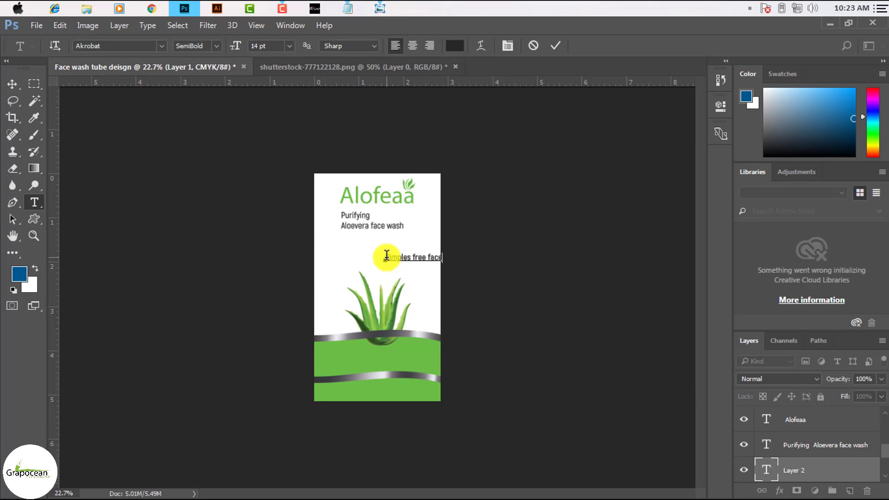
pyautogui.moveTo(389, 254); pyautogui.dragTo(486, 258)
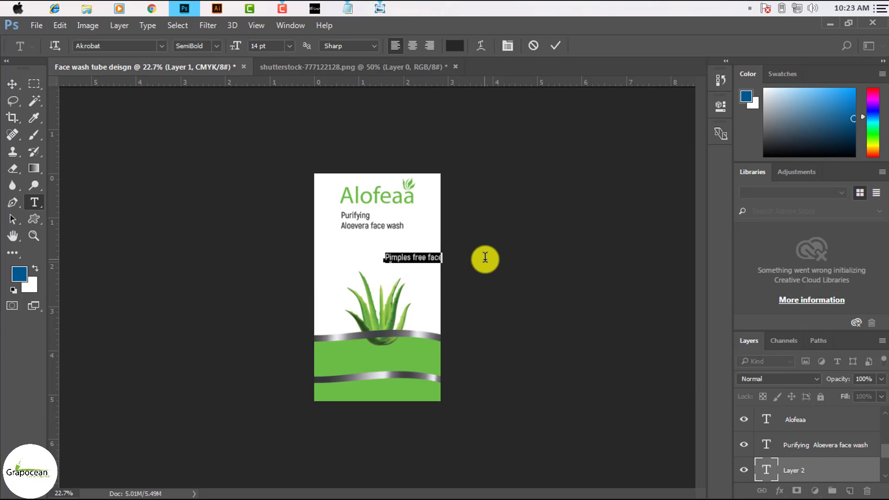
pyautogui.click(10, 88)
pyautogui.moveTo(412, 255)
pyautogui.mouseDown()
pyautogui.moveTo(402, 246)
pyautogui.moveTo(390, 254)
pyautogui.mouseUp()
pyautogui.scroll(1, 416, 234)
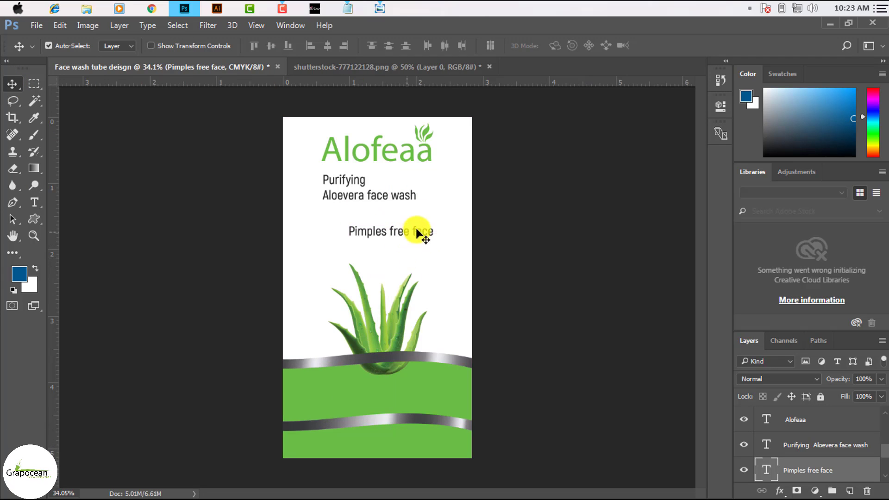
pyautogui.click(34, 203)
# - Try Advertising Script Monoline on 'Pimples free face' and shift it slightly right
pyautogui.click(349, 228)
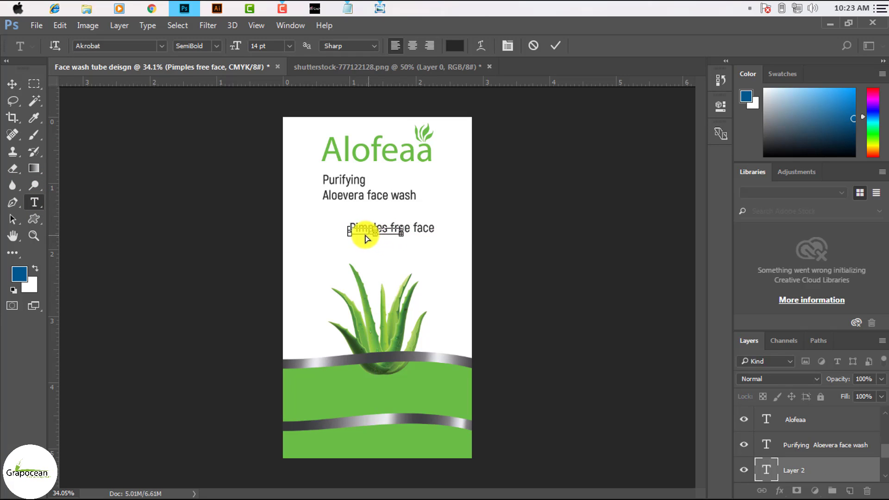
pyautogui.click(534, 46)
pyautogui.scroll(1, 353, 234)
pyautogui.scroll(1, 343, 208)
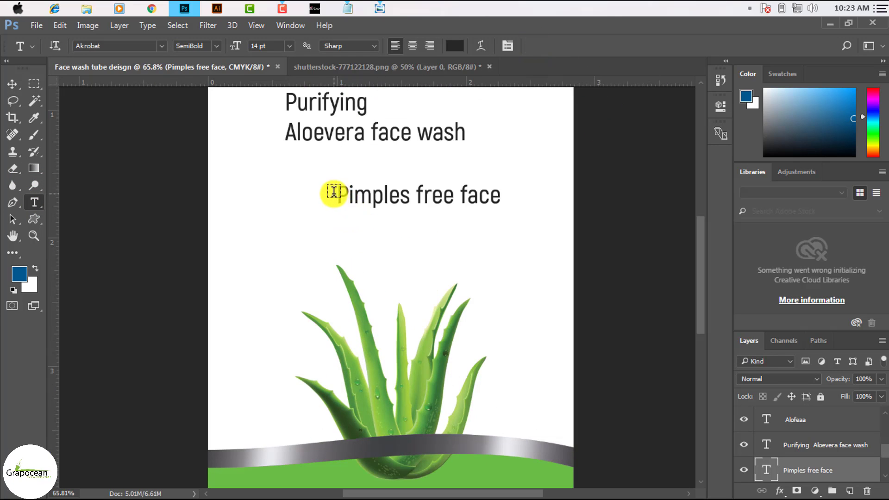
pyautogui.moveTo(340, 193); pyautogui.dragTo(518, 200)
pyautogui.click(163, 46)
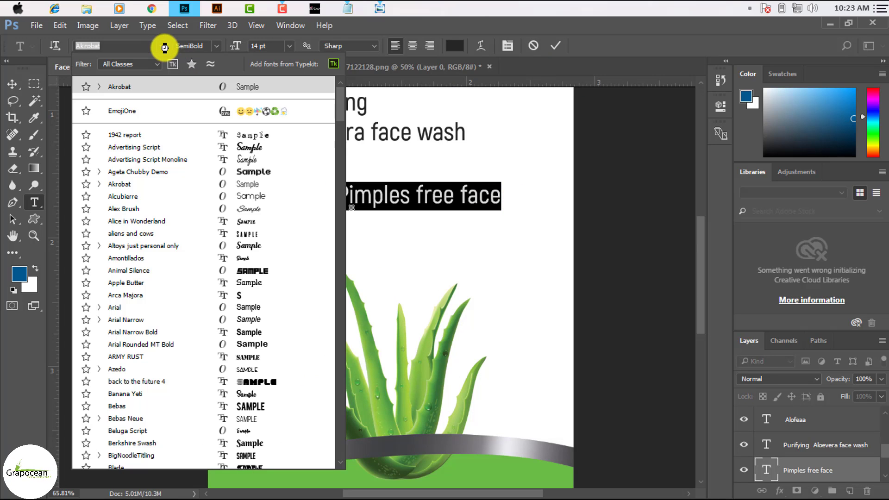
pyautogui.press('Down')
pyautogui.press('Down')
pyautogui.press('Down')
pyautogui.press('Down')
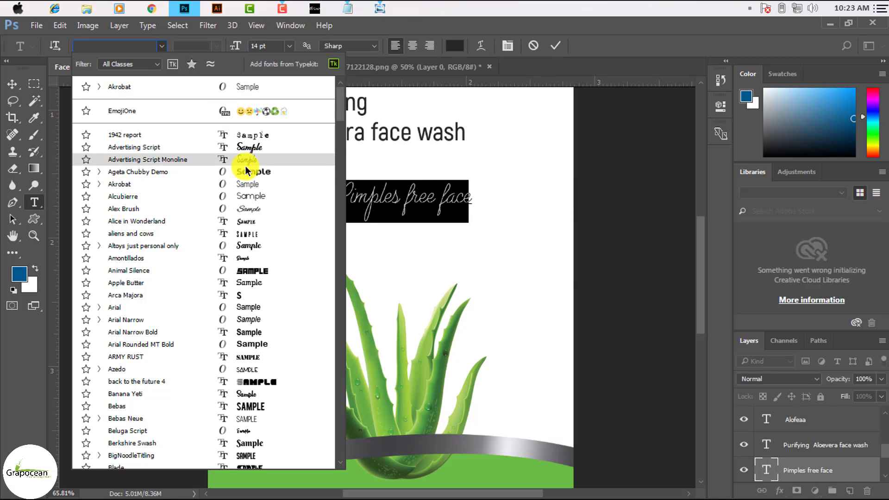
pyautogui.press('Down')
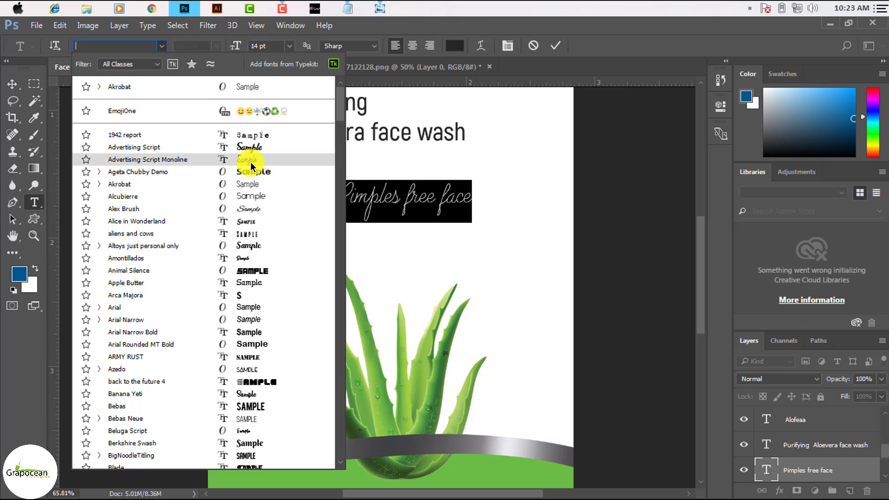
pyautogui.click(251, 161)
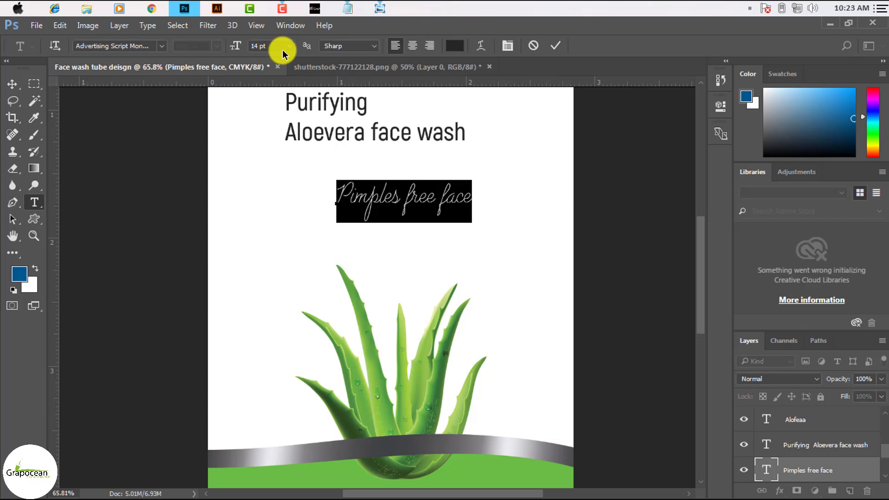
pyautogui.click(12, 83)
pyautogui.scroll(-3, 435, 233)
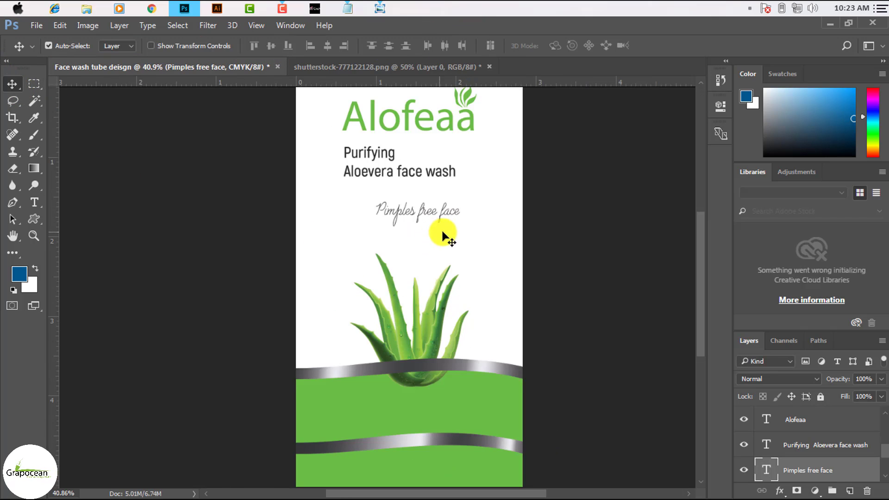
pyautogui.scroll(1, 447, 233)
pyautogui.scroll(1, 456, 258)
pyautogui.moveTo(453, 258); pyautogui.dragTo(506, 269)
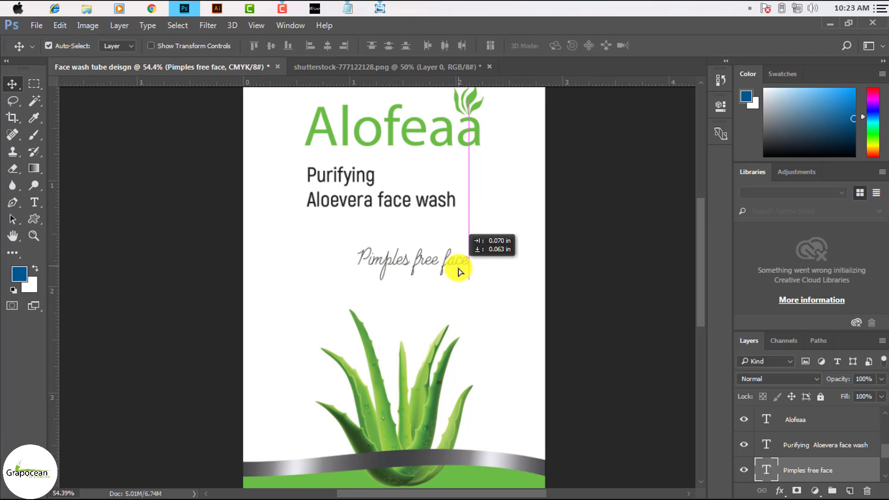
# - Change the subtitle font to Alex Brush at about 17 pt
pyautogui.click(40, 205)
pyautogui.moveTo(354, 263); pyautogui.dragTo(472, 264)
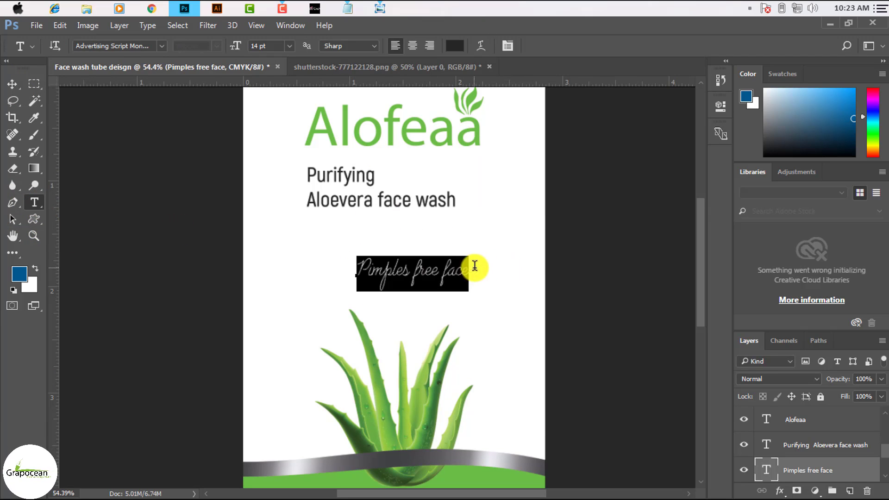
pyautogui.click(162, 45)
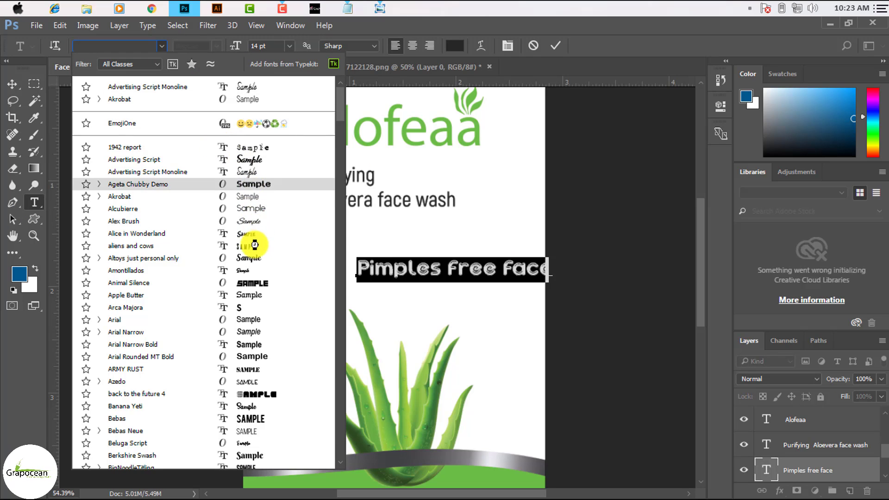
pyautogui.click(257, 222)
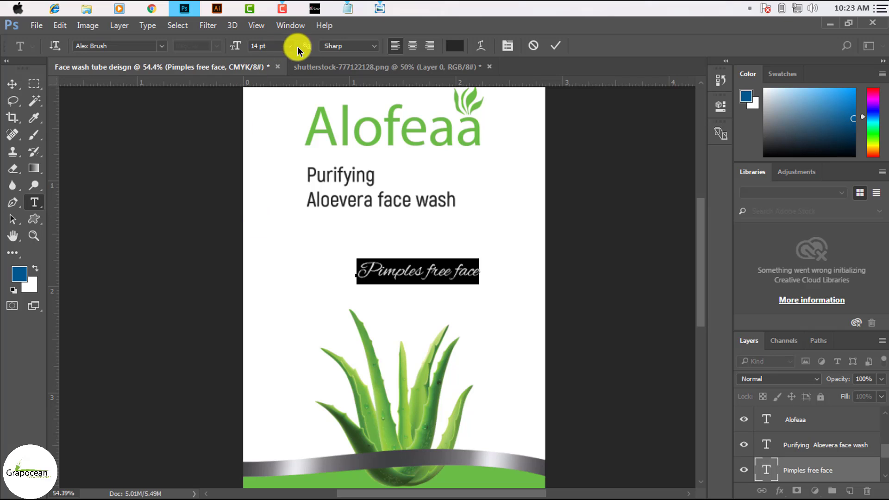
pyautogui.moveTo(238, 46); pyautogui.dragTo(241, 48)
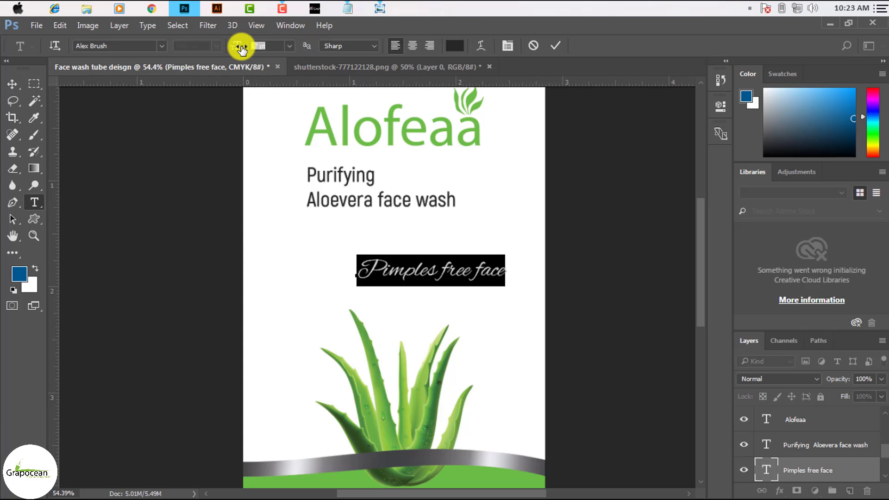
pyautogui.click(13, 84)
# - Nudge the subtitle left and up, and lower the Purifying tagline slightly
pyautogui.moveTo(442, 275); pyautogui.dragTo(430, 273)
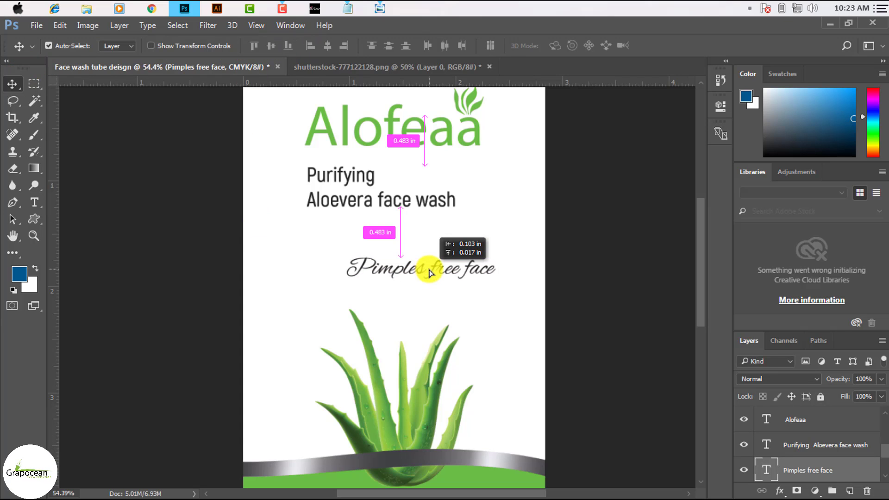
pyautogui.scroll(-1, 496, 282)
pyautogui.scroll(-1, 377, 206)
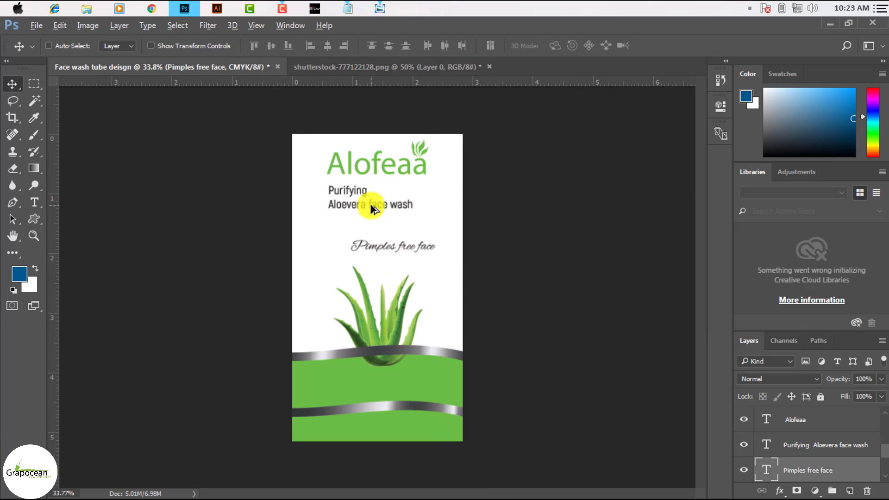
pyautogui.scroll(1, 352, 190)
pyautogui.moveTo(351, 187); pyautogui.dragTo(351, 194)
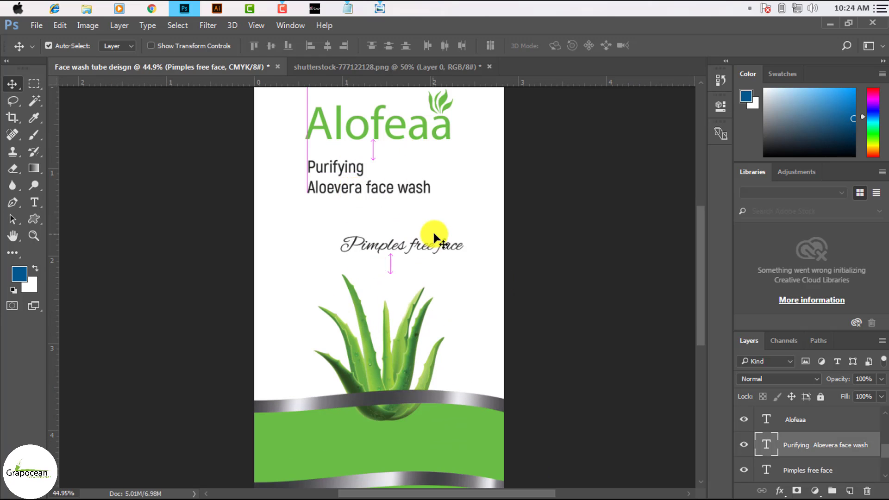
pyautogui.scroll(-2, 445, 245)
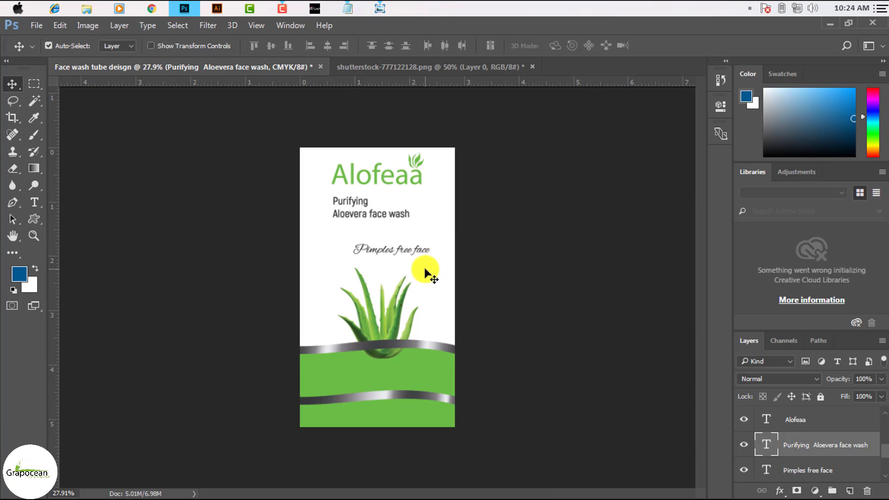
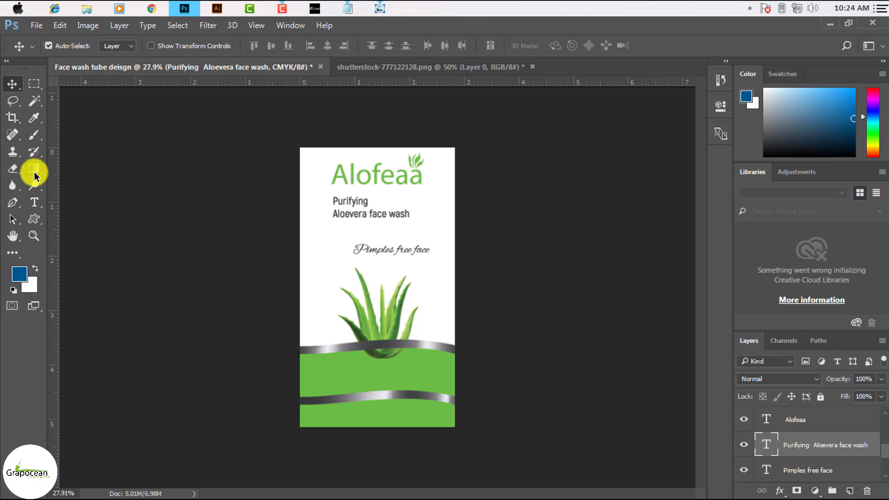
# - Draw a thin rectangle bar across the label just below the heading and nudge it down
pyautogui.click(39, 228)
pyautogui.click(107, 217)
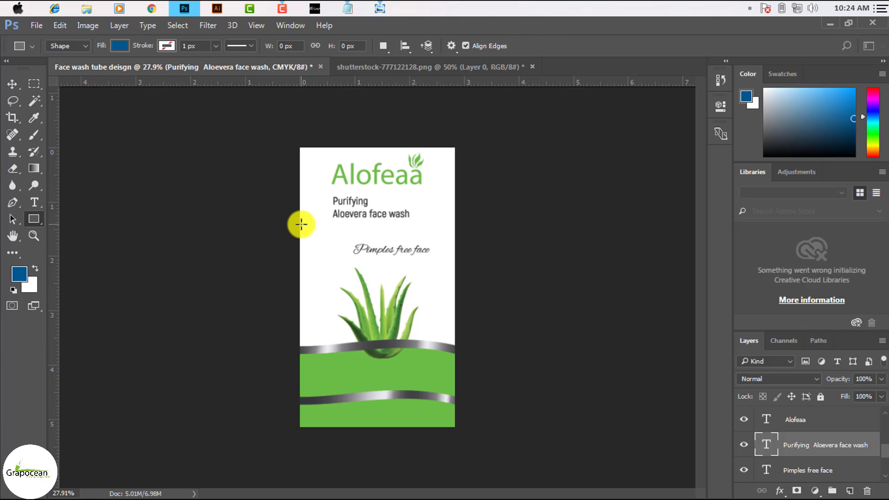
pyautogui.moveTo(292, 223); pyautogui.dragTo(464, 231)
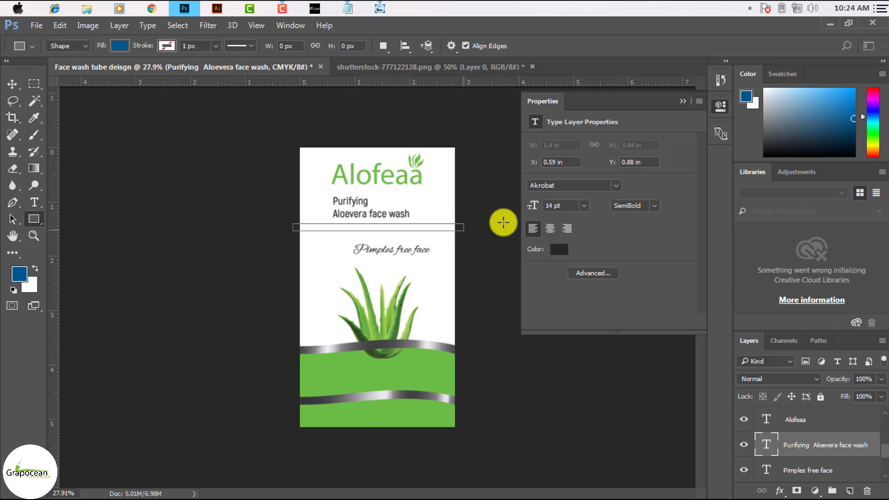
pyautogui.click(13, 83)
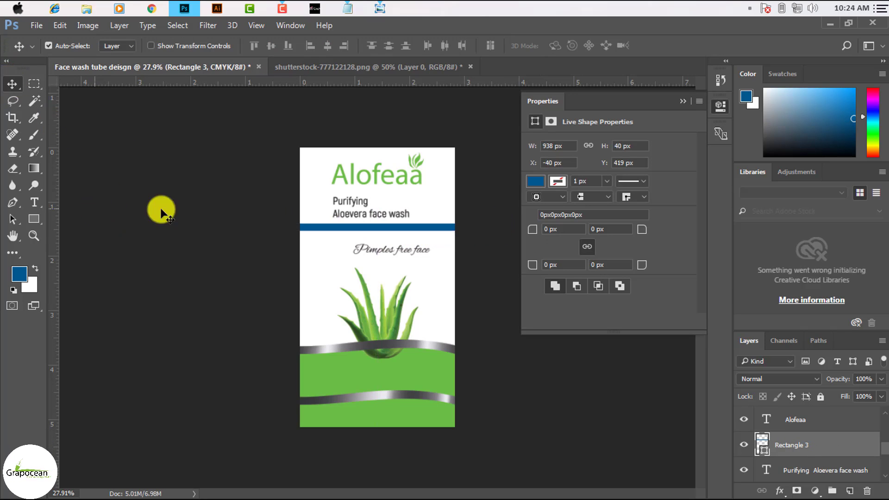
pyautogui.moveTo(411, 230); pyautogui.dragTo(409, 233)
pyautogui.scroll(2, 408, 233)
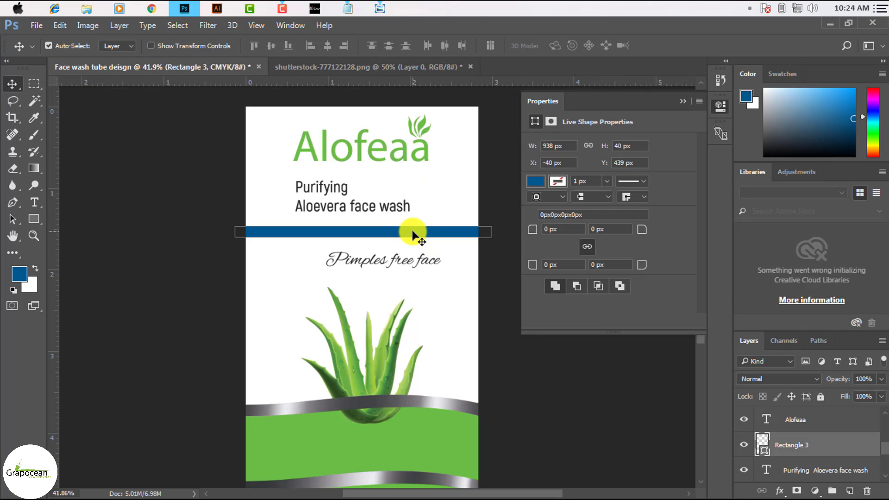
# - Set the new bar's fill colour to green
pyautogui.click(536, 181)
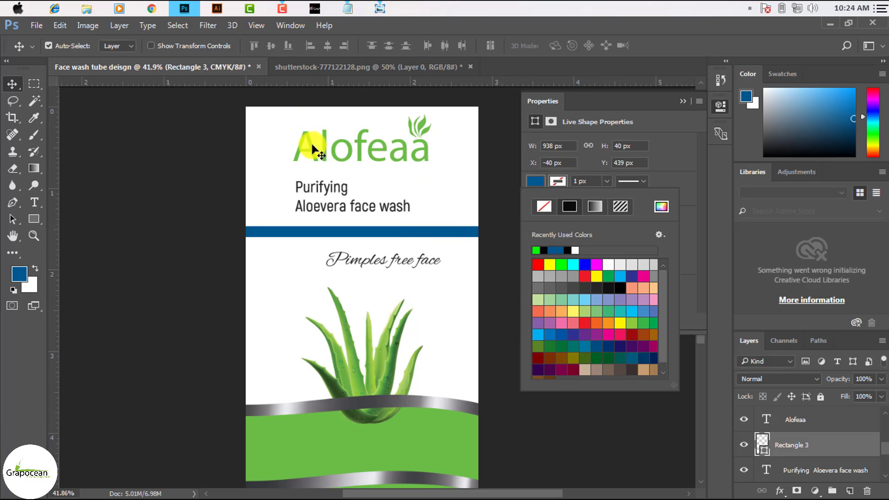
pyautogui.click(562, 265)
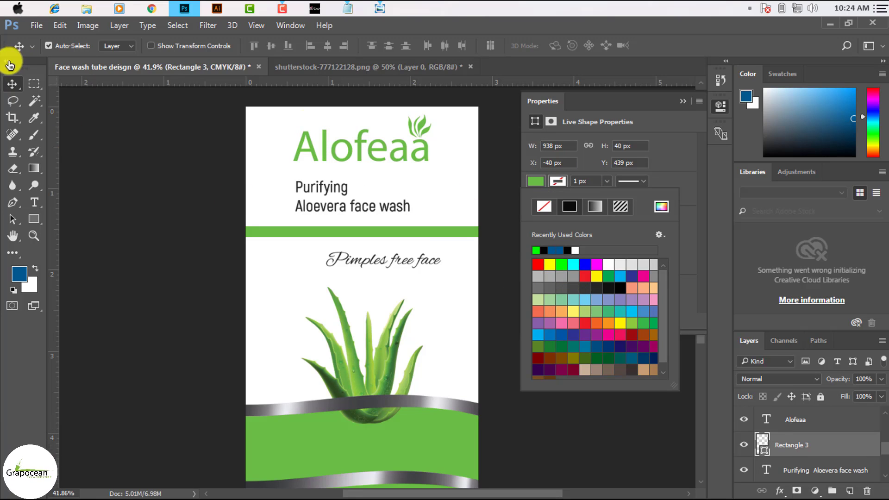
pyautogui.click(13, 85)
pyautogui.scroll(-2, 247, 251)
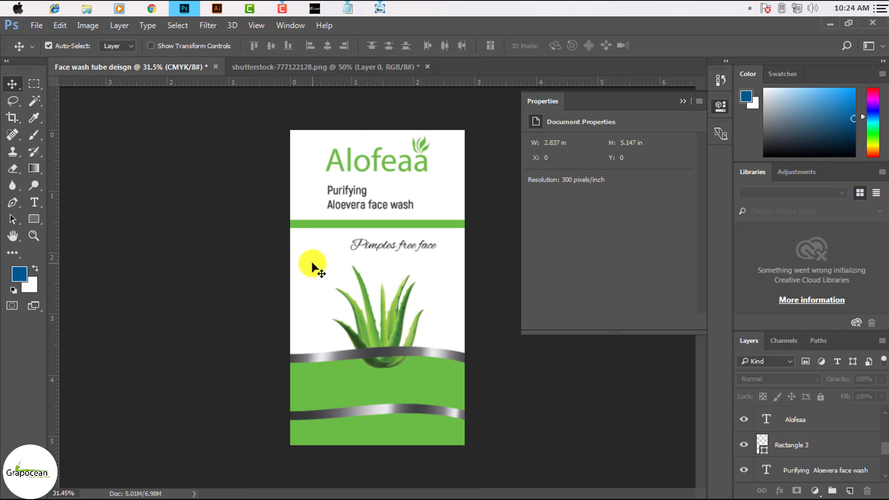
# - Move and free-transform the Pimples free face tagline beneath the green band
pyautogui.click(683, 101)
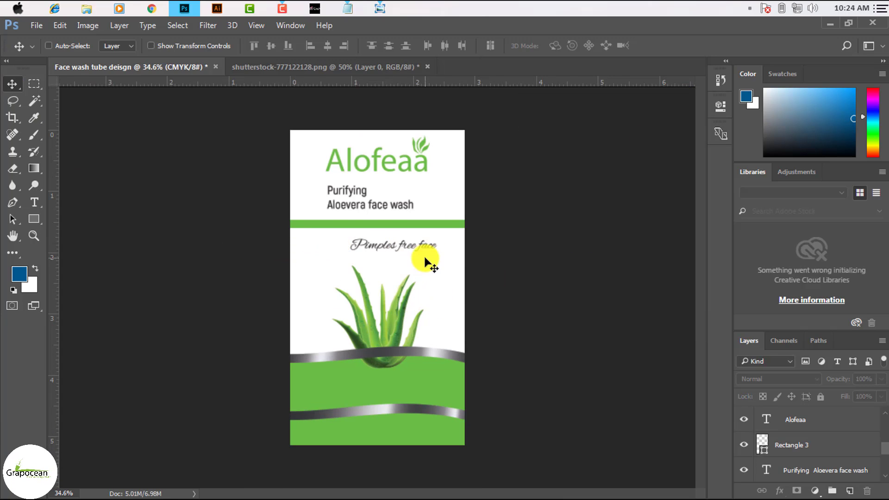
pyautogui.scroll(1, 425, 261)
pyautogui.moveTo(423, 227)
pyautogui.mouseDown()
pyautogui.moveTo(441, 232)
pyautogui.moveTo(439, 248)
pyautogui.moveTo(420, 238)
pyautogui.moveTo(405, 254)
pyautogui.mouseUp()
pyautogui.hotkey('ctrl', 't')
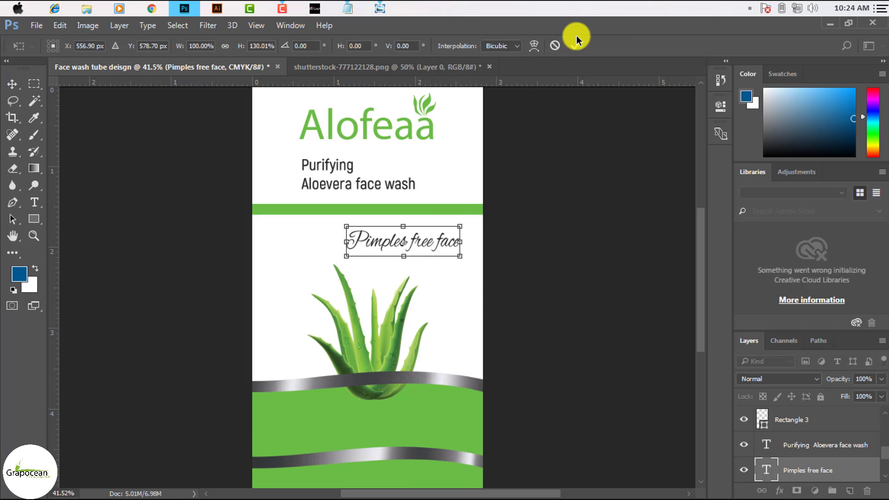
pyautogui.click(575, 46)
# - Bring the Notepad list of label texts to the front
pyautogui.scroll(-2, 471, 301)
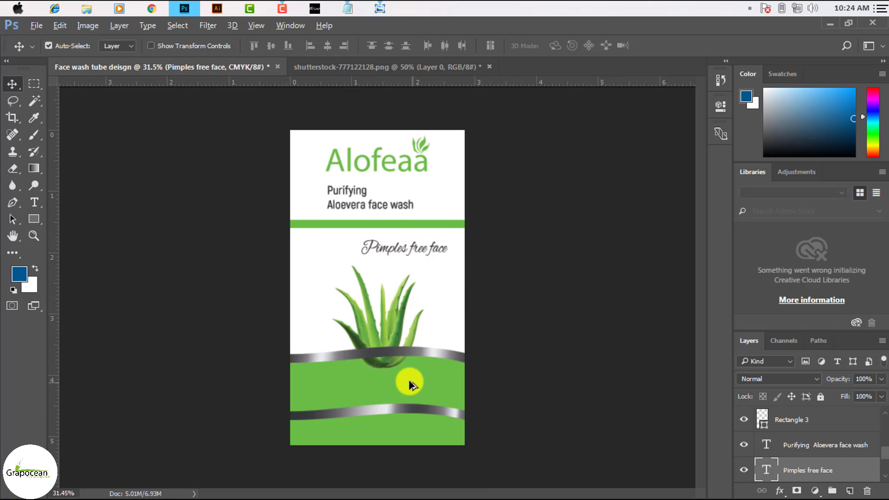
pyautogui.scroll(2, 409, 383)
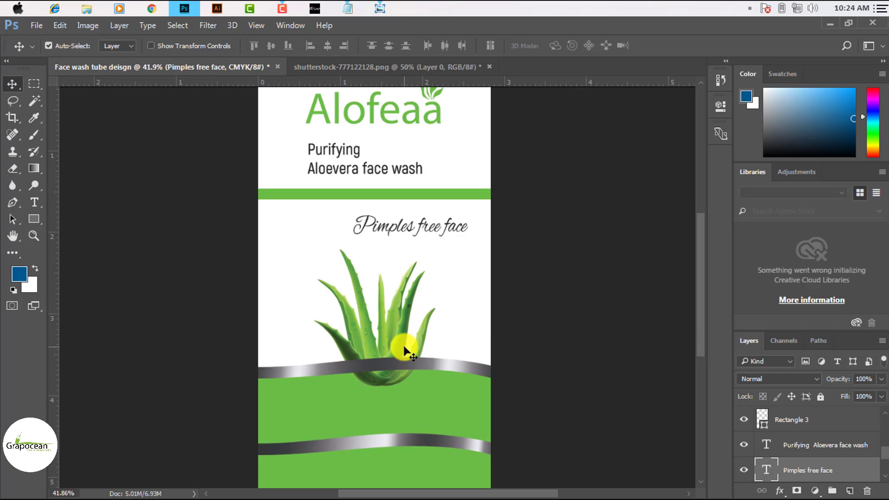
pyautogui.click(343, 12)
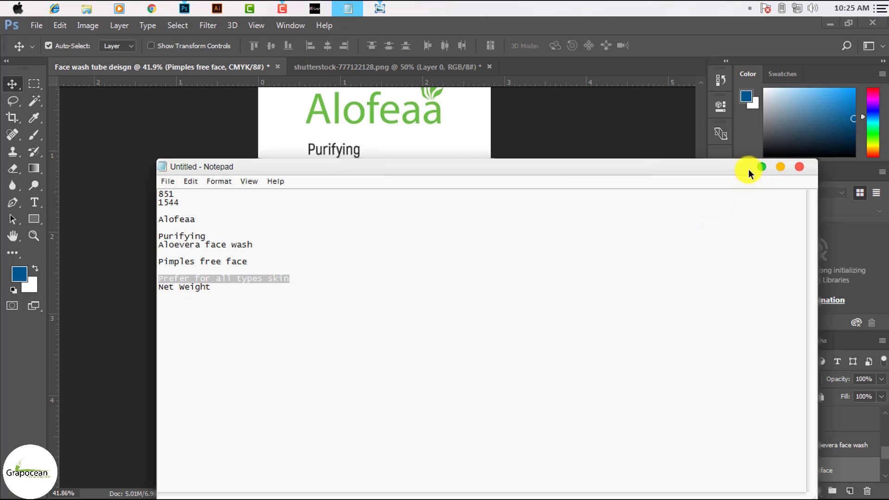
# - Paste 'Prefer for all types skin' as a new line on the green band, set in Akrobat
pyautogui.click(780, 167)
pyautogui.scroll(-2, 376, 379)
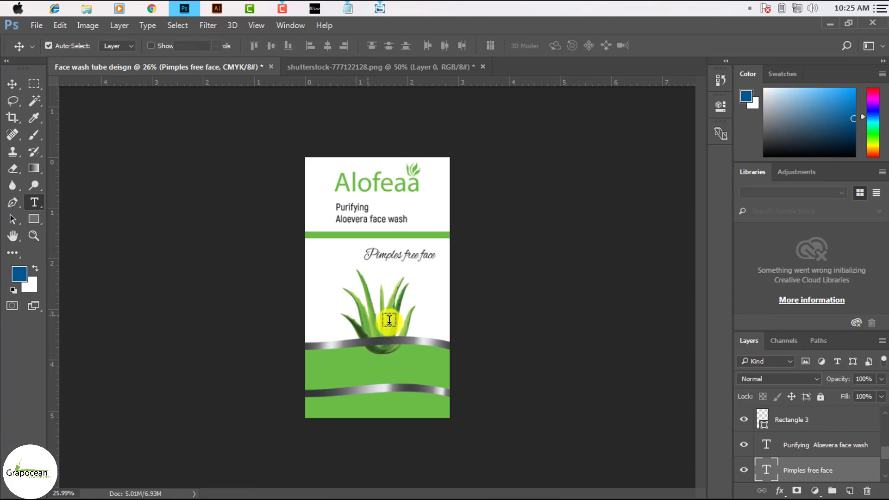
pyautogui.click(339, 365)
pyautogui.write('Prefer for all types sk')
pyautogui.scroll(1, 398, 386)
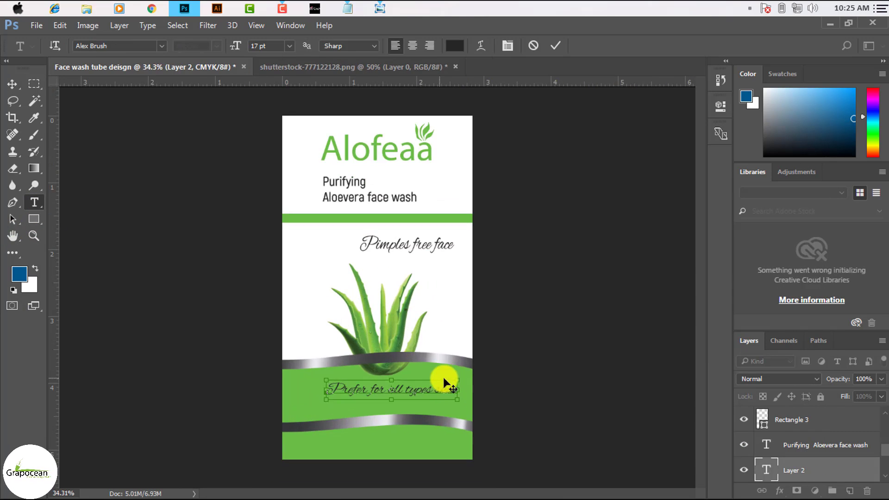
pyautogui.moveTo(462, 394); pyautogui.dragTo(324, 390)
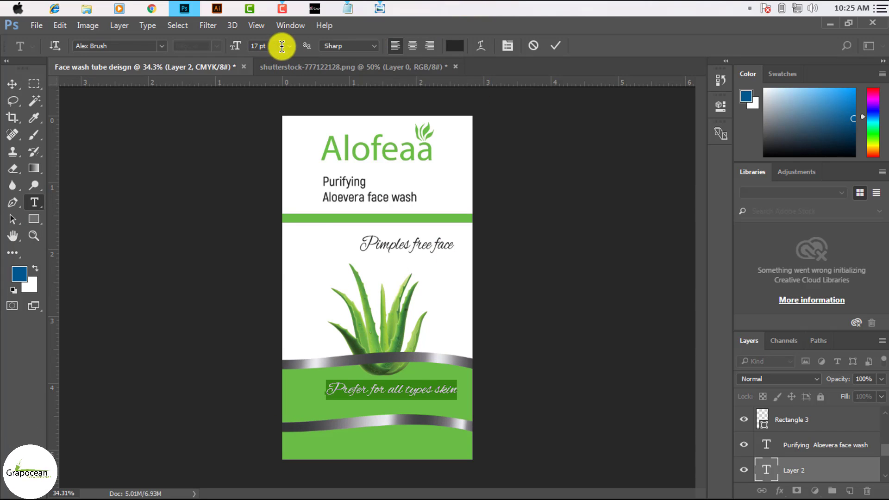
pyautogui.click(161, 46)
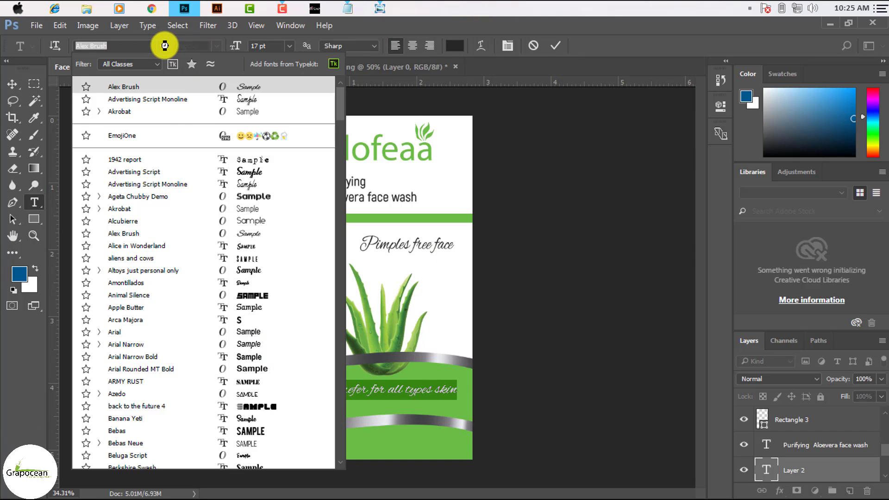
pyautogui.click(171, 110)
# - Shift the Prefer for all types skin line left and apply a free transform
pyautogui.click(15, 84)
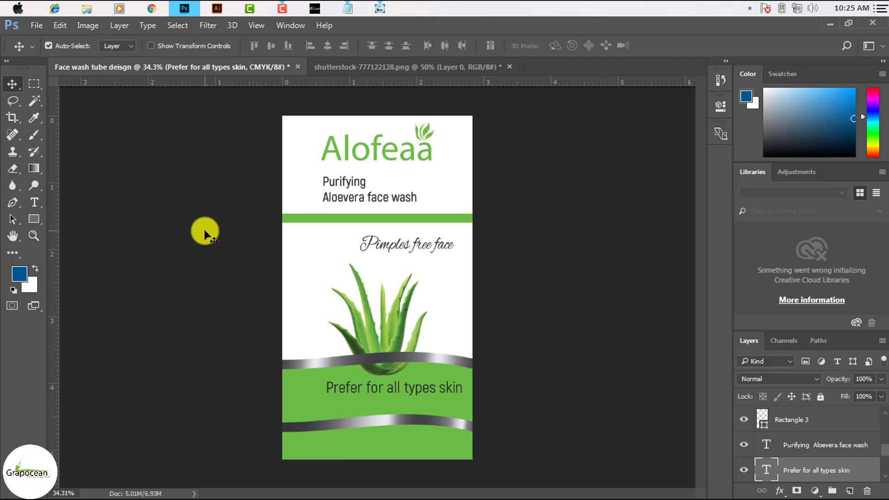
pyautogui.scroll(1, 377, 397)
pyautogui.scroll(2, 430, 400)
pyautogui.moveTo(431, 401); pyautogui.dragTo(415, 399)
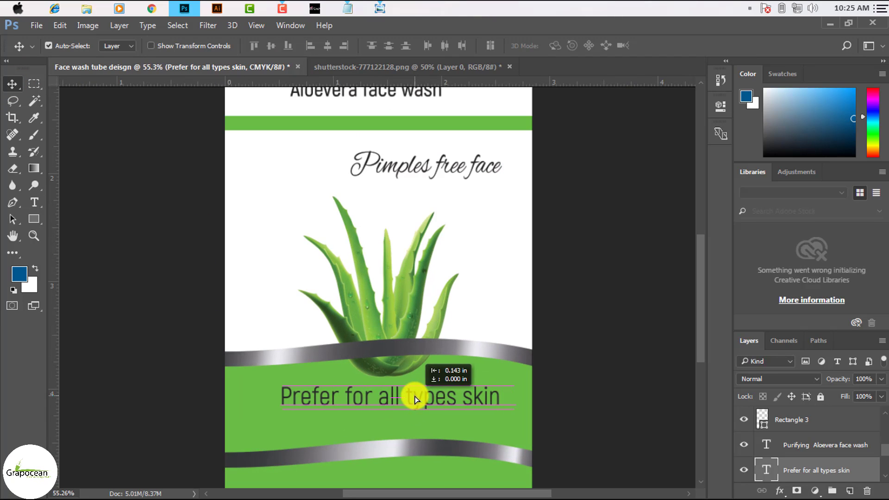
pyautogui.hotkey('ctrl', 't')
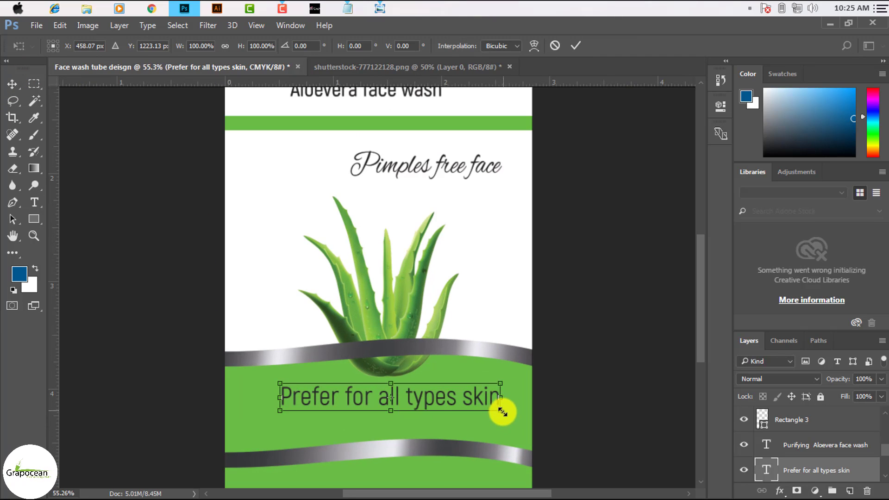
pyautogui.moveTo(488, 409); pyautogui.dragTo(500, 409)
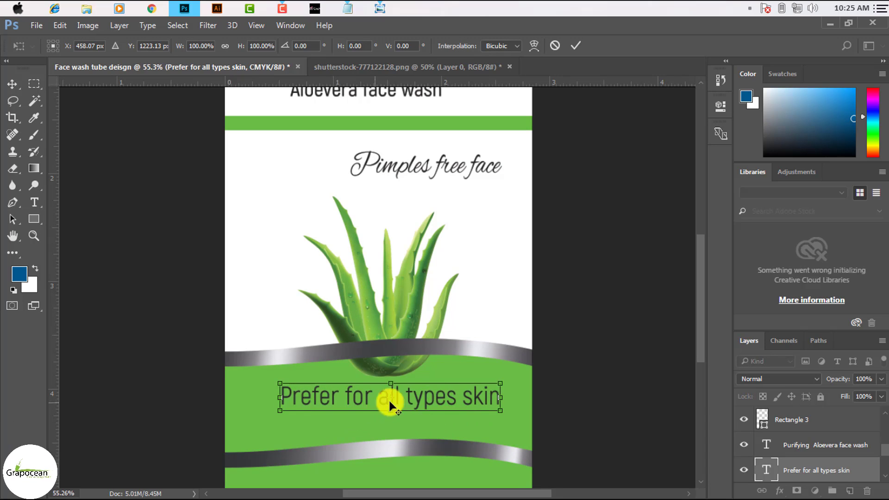
pyautogui.moveTo(431, 404); pyautogui.dragTo(421, 412)
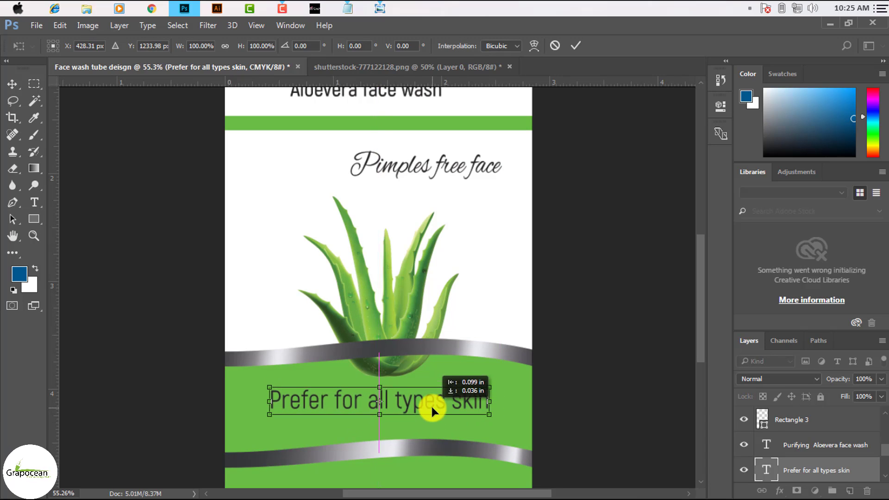
pyautogui.click(41, 208)
pyautogui.click(415, 213)
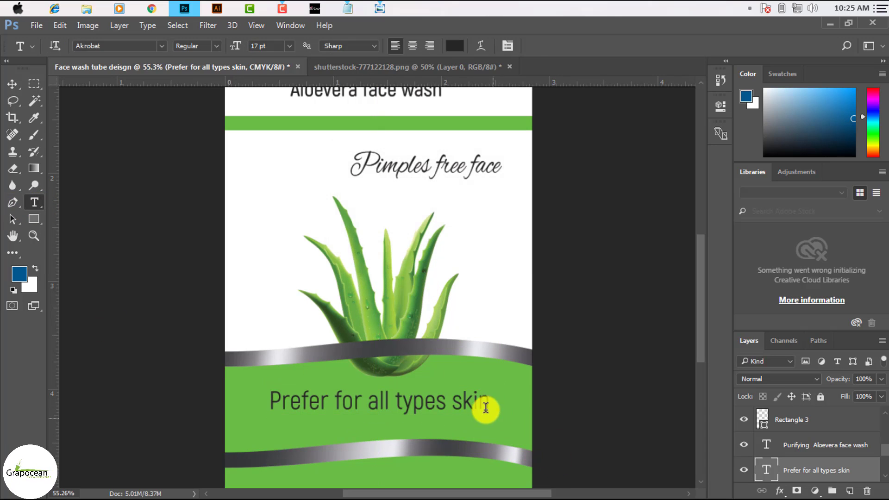
# - Set the Prefer for all types skin text to SemiBold weight
pyautogui.moveTo(488, 404); pyautogui.dragTo(228, 391)
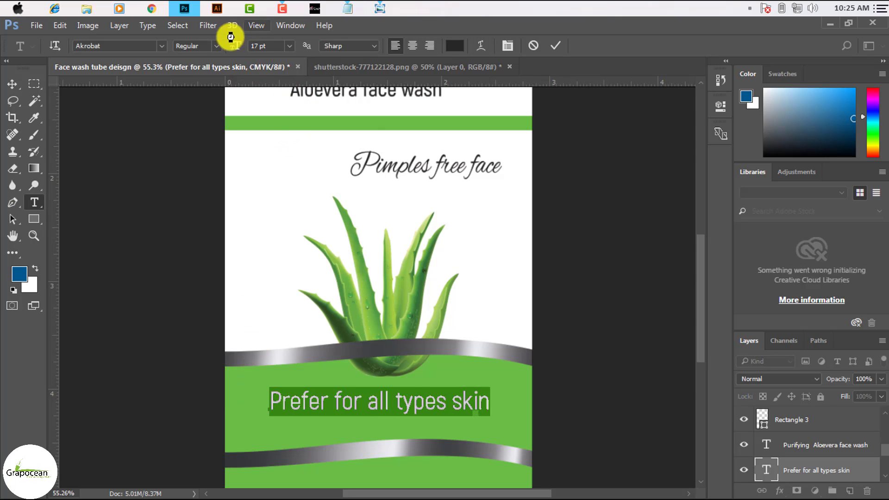
pyautogui.click(214, 47)
pyautogui.click(225, 102)
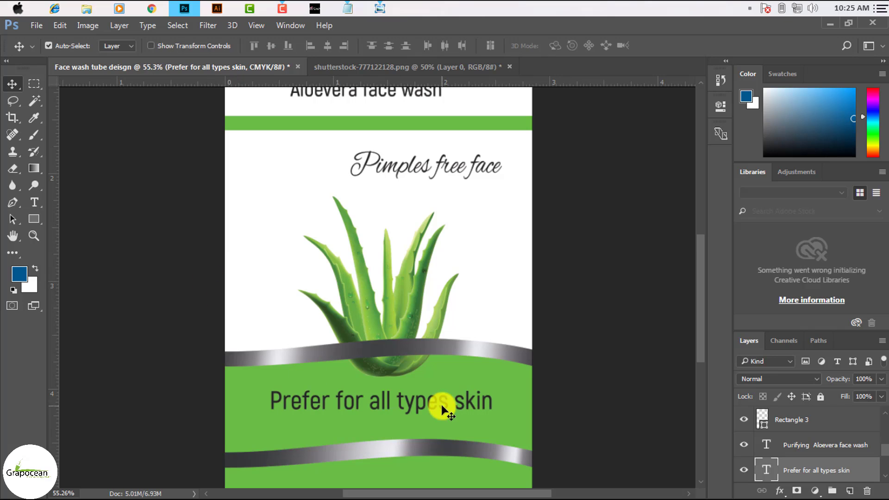
pyautogui.scroll(-3, 427, 417)
pyautogui.moveTo(432, 349); pyautogui.dragTo(443, 348)
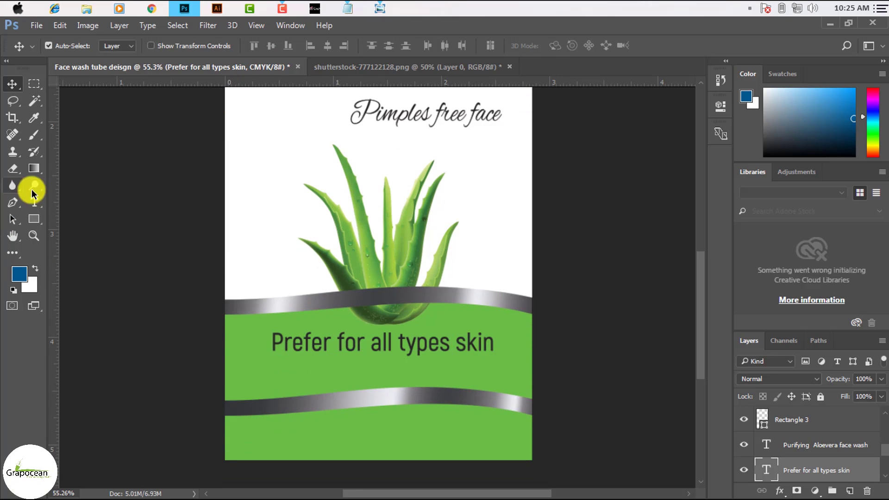
# - Resize the line to 10 pt and move it right and down on the green band
pyautogui.click(34, 203)
pyautogui.moveTo(272, 343); pyautogui.dragTo(594, 342)
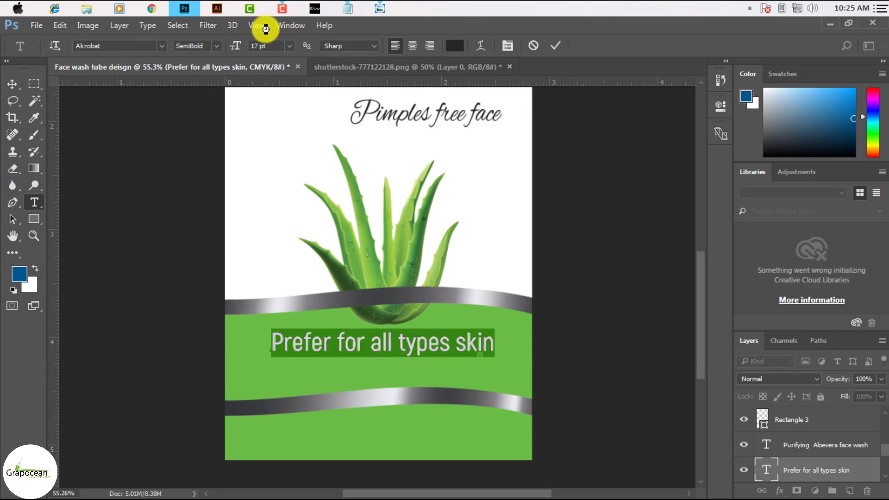
pyautogui.click(289, 46)
pyautogui.click(297, 123)
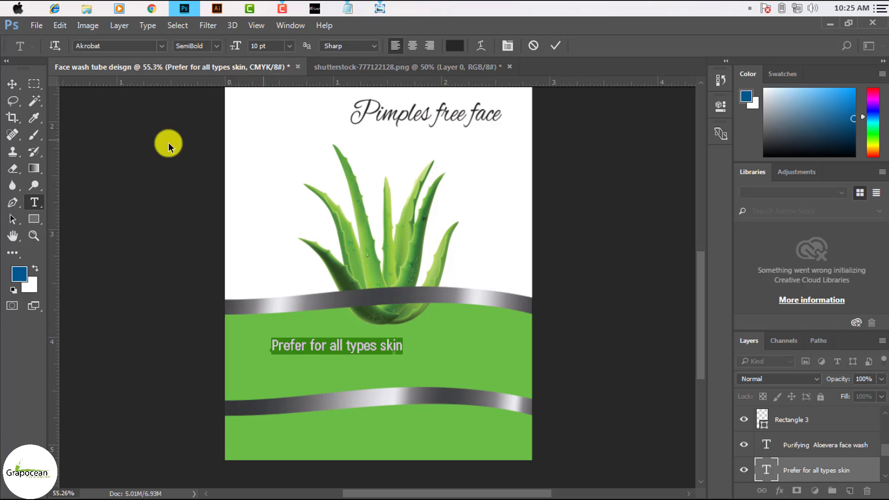
pyautogui.click(12, 83)
pyautogui.moveTo(385, 345)
pyautogui.mouseDown()
pyautogui.moveTo(401, 366)
pyautogui.moveTo(429, 358)
pyautogui.mouseUp()
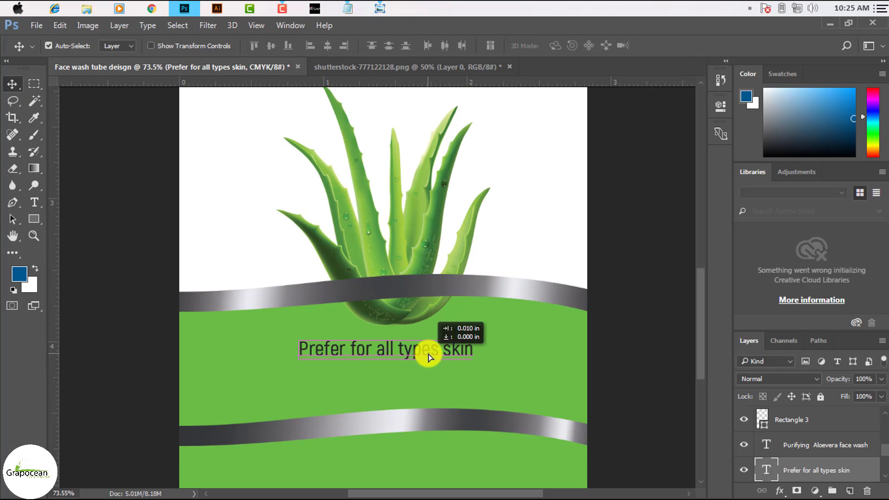
pyautogui.scroll(-3, 455, 388)
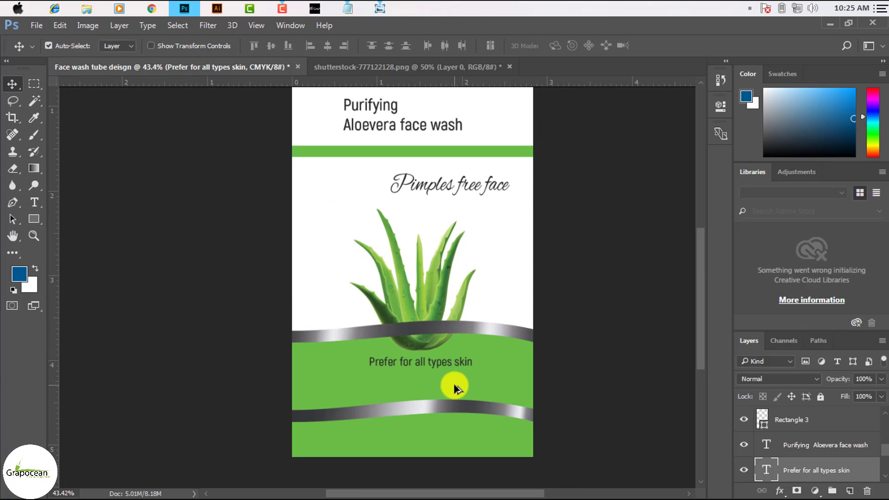
# - Enlarge Prefer for all types skin to 14 pt and re-centre it on the band
pyautogui.moveTo(448, 375); pyautogui.dragTo(441, 374)
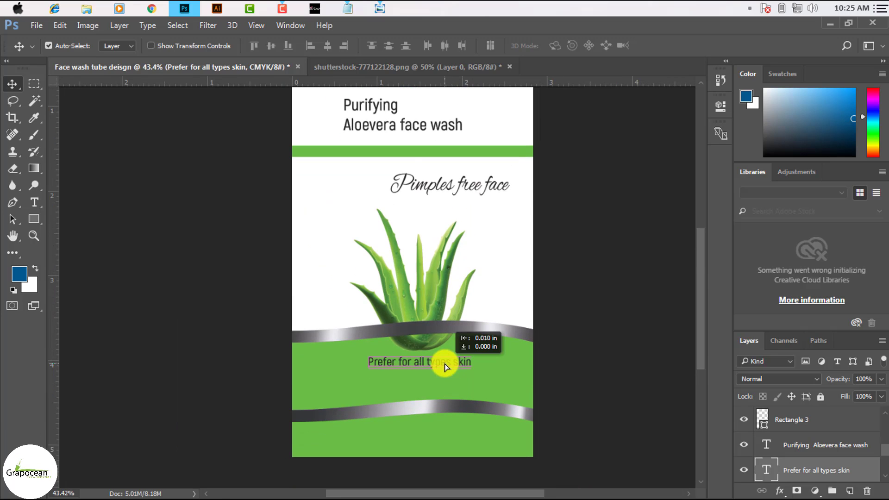
pyautogui.click(35, 202)
pyautogui.click(363, 105)
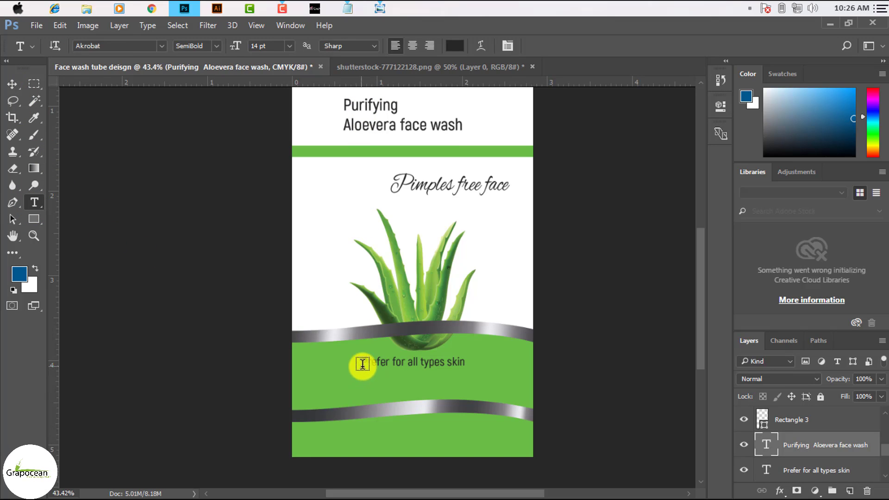
pyautogui.moveTo(359, 363); pyautogui.dragTo(479, 362)
pyautogui.click(264, 46)
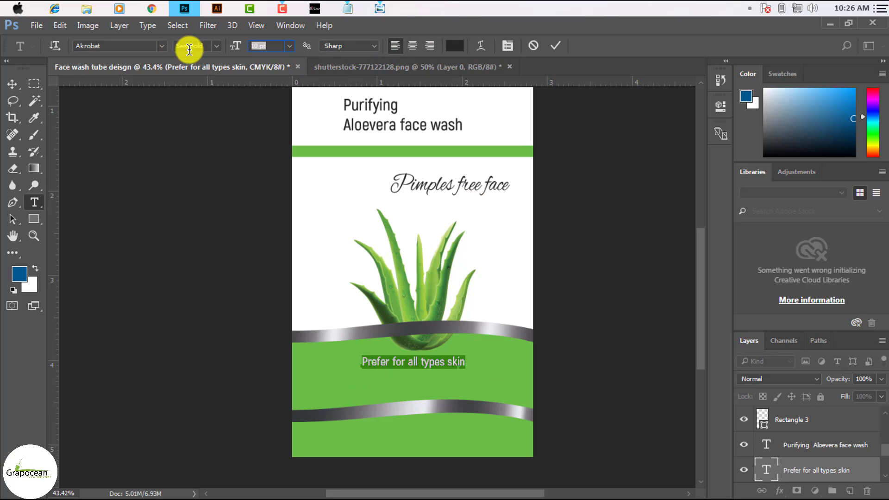
pyautogui.write('14')
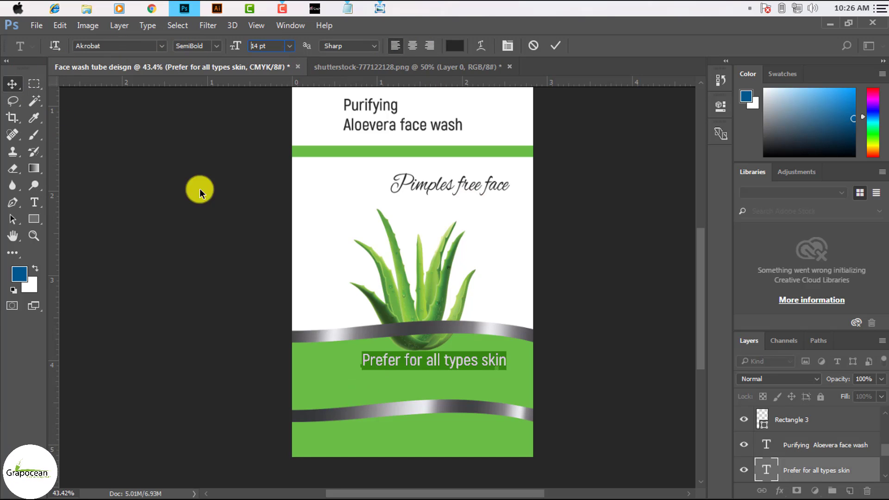
pyautogui.click(13, 83)
pyautogui.moveTo(463, 364); pyautogui.dragTo(453, 367)
# - Move the aloe image up slightly
pyautogui.scroll(-1, 467, 353)
pyautogui.scroll(-4, 476, 346)
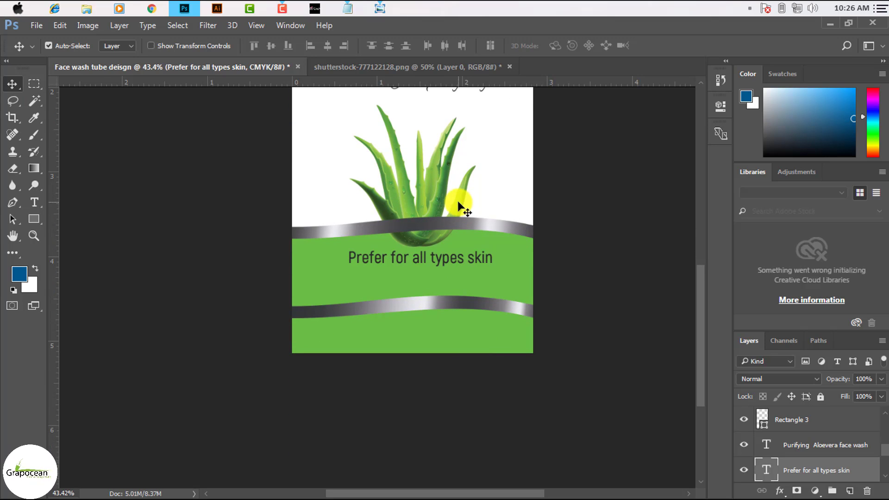
pyautogui.moveTo(447, 183); pyautogui.dragTo(444, 167)
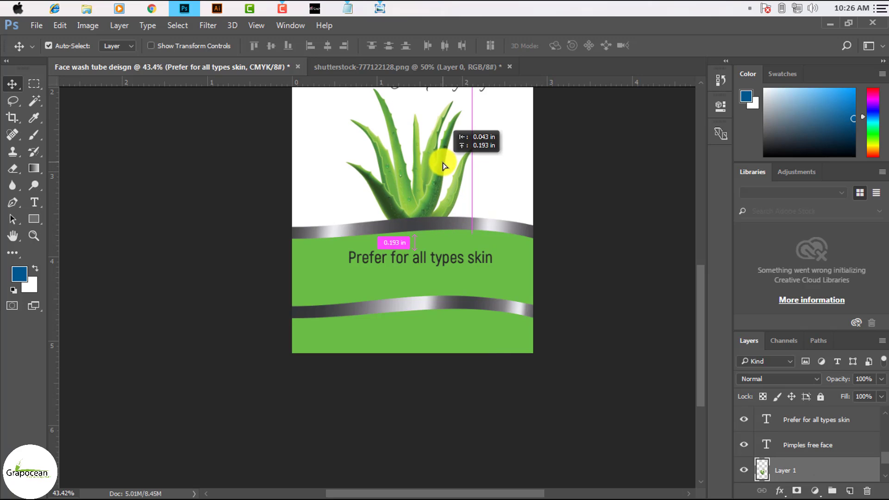
# - Copy the Net weight line from the Notepad label notes
pyautogui.keyDown('alt'); pyautogui.scroll(-2, 491, 300); pyautogui.keyUp('alt')
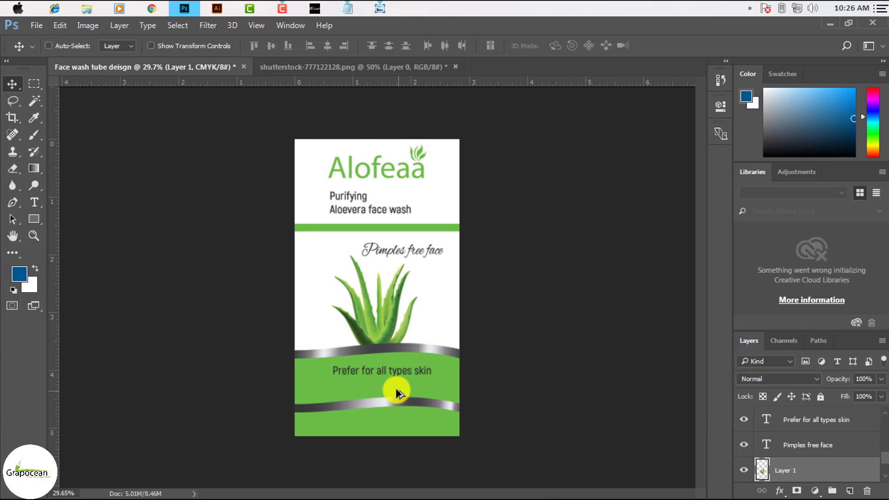
pyautogui.keyDown('alt'); pyautogui.scroll(1, 397, 394); pyautogui.keyUp('alt')
pyautogui.click(348, 8)
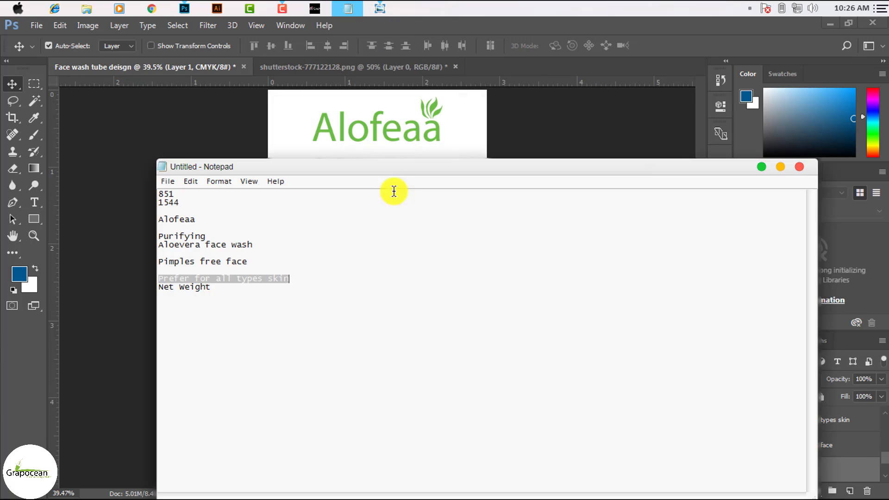
pyautogui.moveTo(230, 288); pyautogui.dragTo(140, 288)
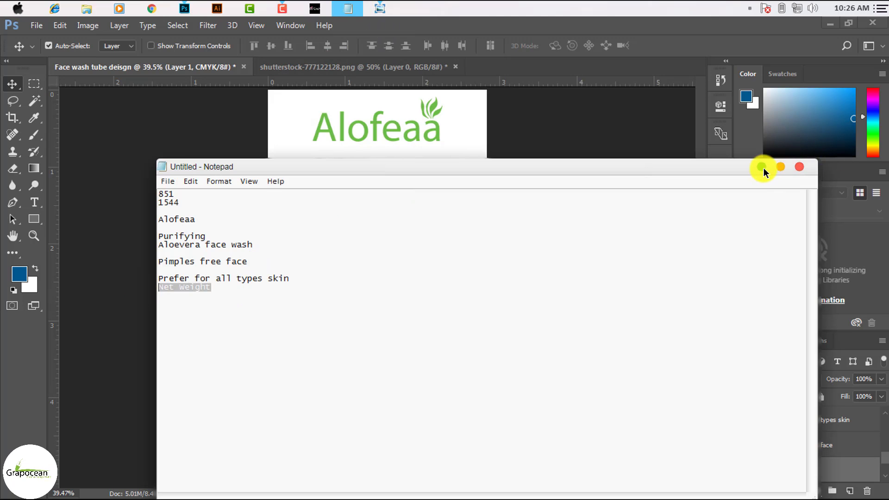
pyautogui.click(780, 166)
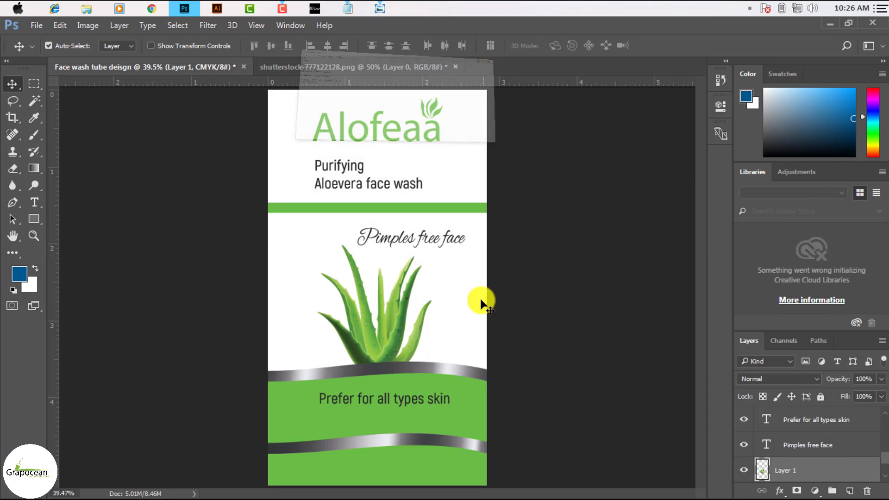
# - Paste a 'Net Weight' text line and centre it just under Prefer for all types skin
pyautogui.click(34, 202)
pyautogui.click(339, 424)
pyautogui.write('Net Weight')
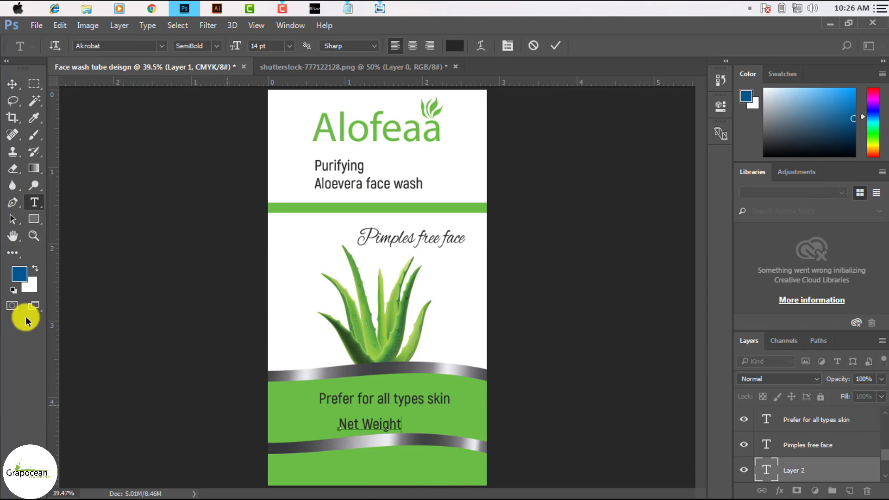
pyautogui.click(15, 87)
pyautogui.scroll(3, 370, 435)
pyautogui.moveTo(397, 433)
pyautogui.mouseDown()
pyautogui.moveTo(449, 420)
pyautogui.moveTo(425, 411)
pyautogui.moveTo(419, 457)
pyautogui.mouseUp()
pyautogui.scroll(-2, 423, 393)
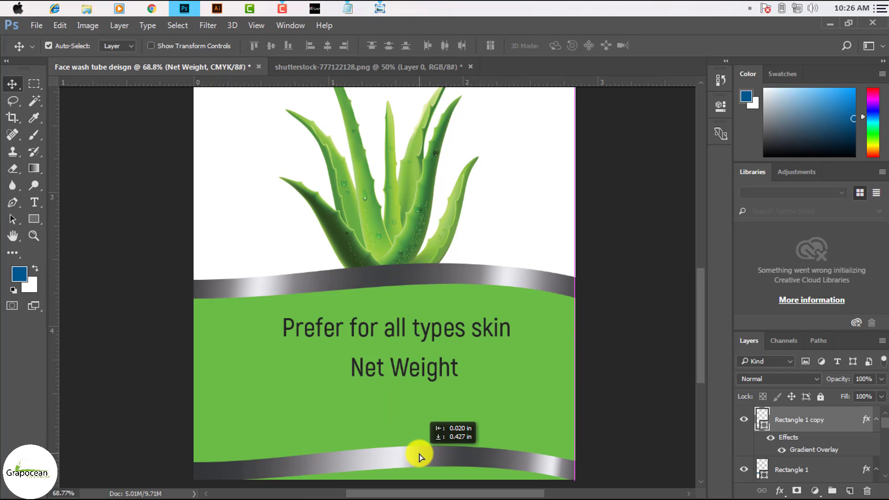
pyautogui.scroll(-2, 419, 377)
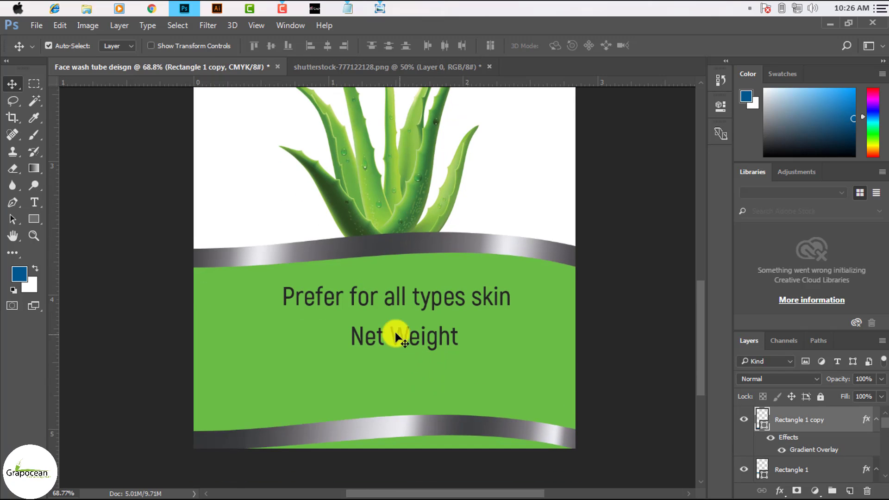
pyautogui.scroll(-3, 397, 333)
pyautogui.moveTo(406, 276); pyautogui.dragTo(404, 272)
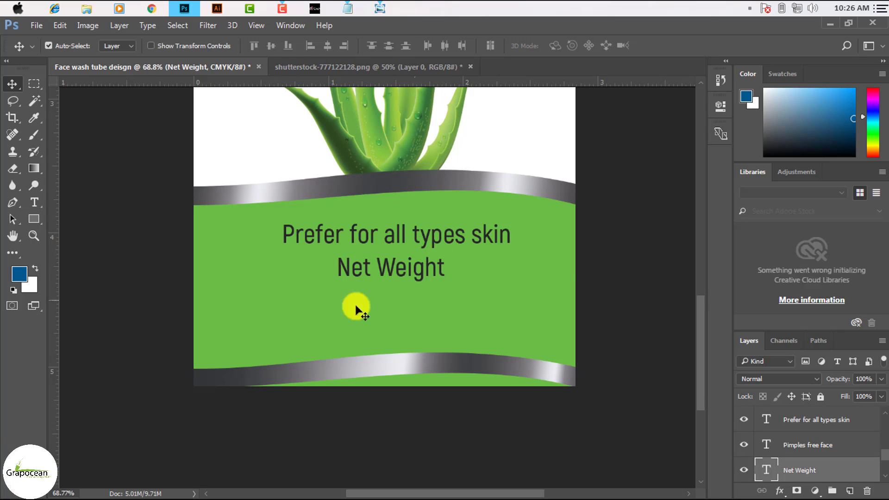
# - Add a '100 ml' text line and place it beside Net Weight on one line
pyautogui.click(37, 206)
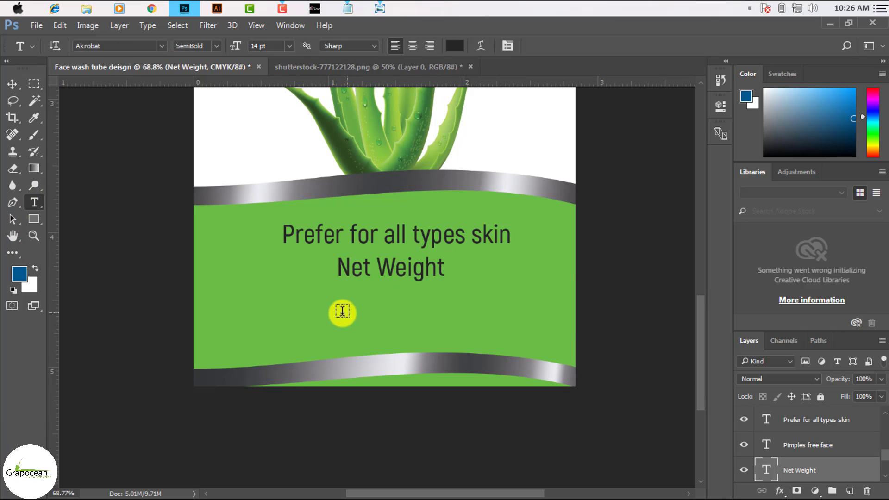
pyautogui.click(343, 310)
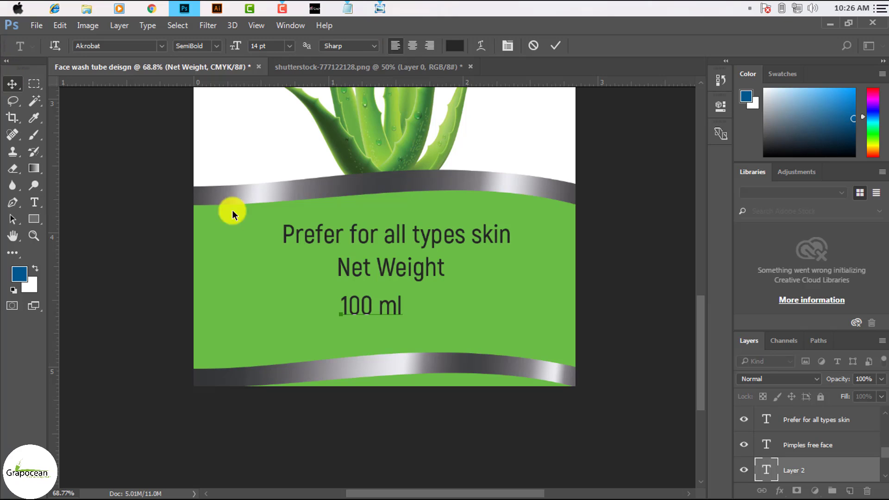
pyautogui.hotkey('ctrl', 'Return')
pyautogui.press('v')
pyautogui.moveTo(397, 307)
pyautogui.mouseDown()
pyautogui.moveTo(398, 314)
pyautogui.moveTo(399, 302)
pyautogui.mouseUp()
pyautogui.scroll(-2, 452, 354)
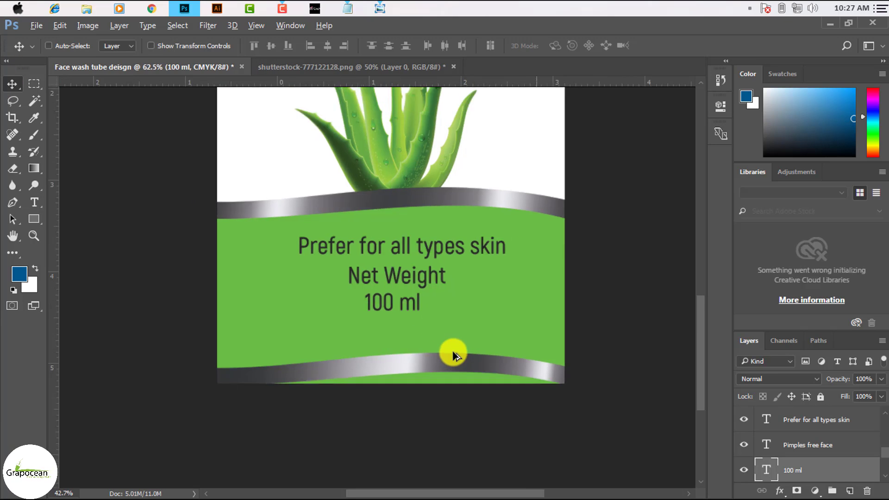
pyautogui.scroll(-2, 453, 356)
pyautogui.scroll(4, 407, 314)
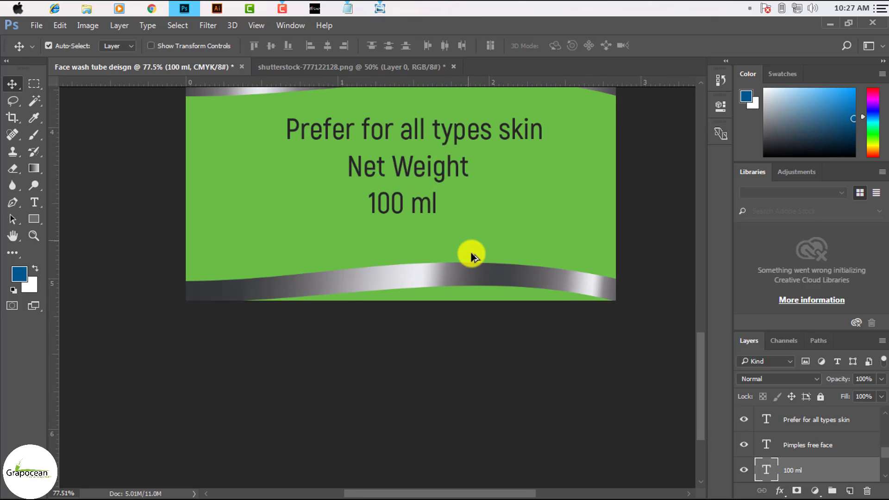
pyautogui.scroll(-5, 471, 252)
pyautogui.scroll(1, 410, 427)
pyautogui.scroll(1, 399, 422)
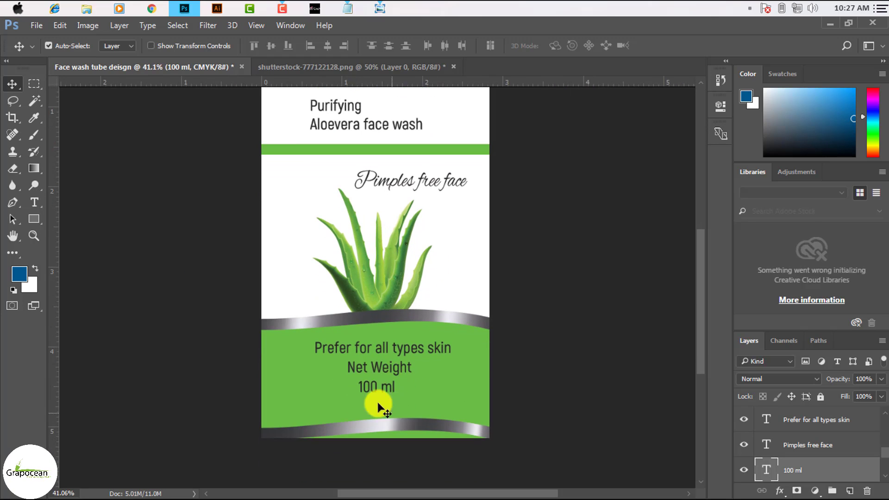
pyautogui.scroll(2, 377, 405)
pyautogui.moveTo(403, 394); pyautogui.dragTo(499, 365)
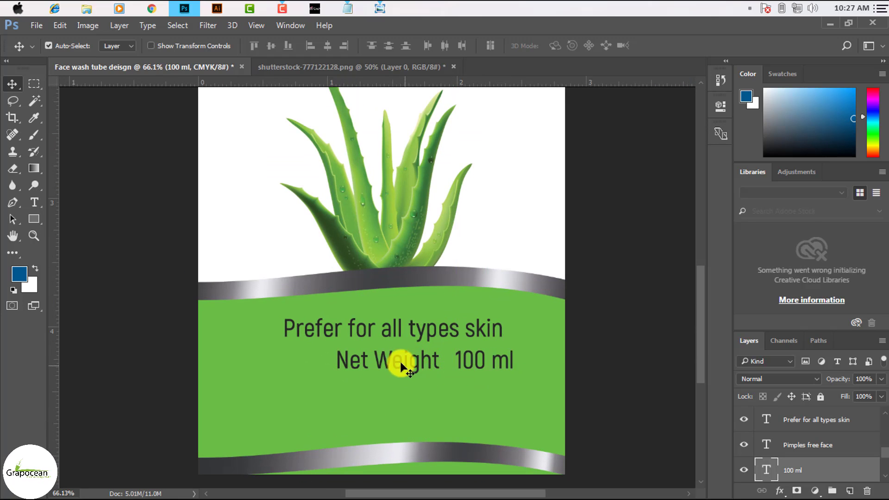
pyautogui.moveTo(404, 364)
pyautogui.mouseDown()
pyautogui.moveTo(343, 359)
pyautogui.moveTo(403, 362)
pyautogui.mouseUp()
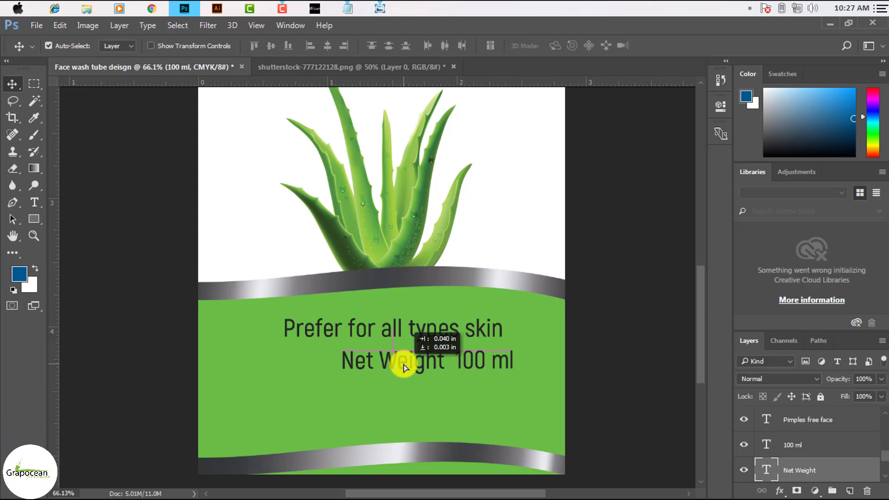
# - Draw a thin vertical divider rectangle between Net Weight and 100 ml
pyautogui.press('u')
pyautogui.scroll(4, 442, 396)
pyautogui.moveTo(467, 318); pyautogui.dragTo(471, 365)
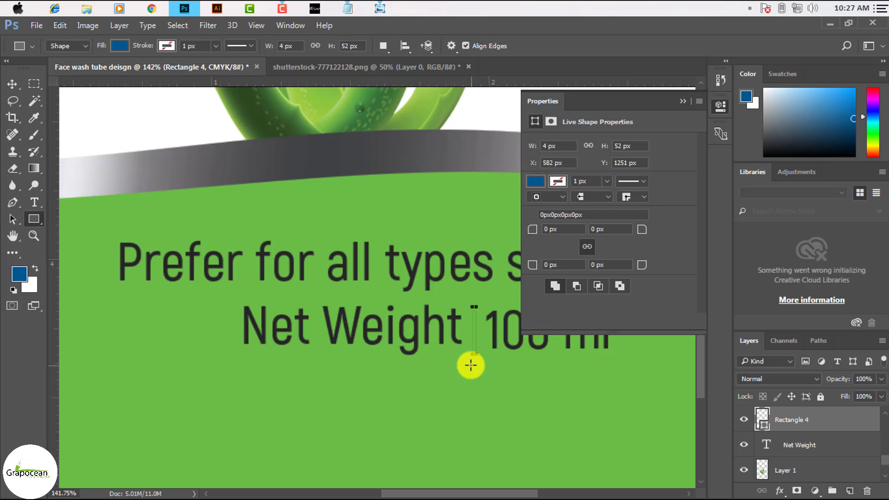
# - Change the divider's fill colour and turn on auto-select layer picking
pyautogui.click(542, 179)
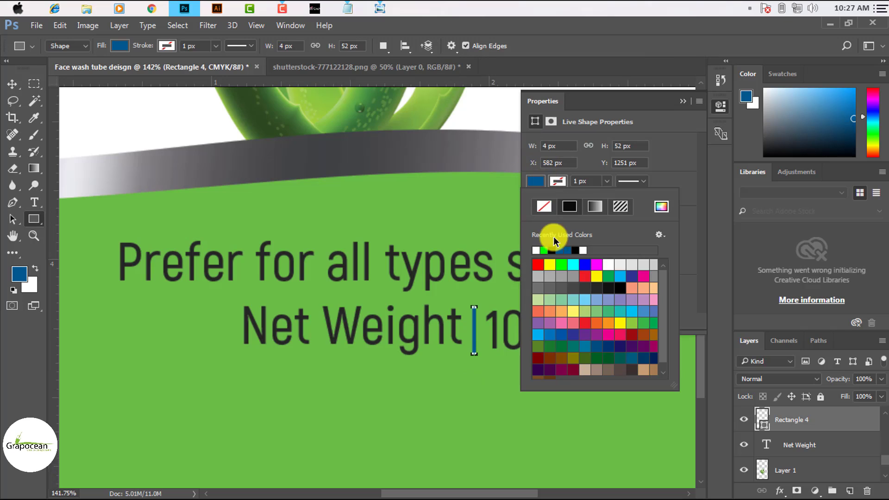
pyautogui.click(14, 87)
pyautogui.click(683, 101)
pyautogui.scroll(-2, 470, 376)
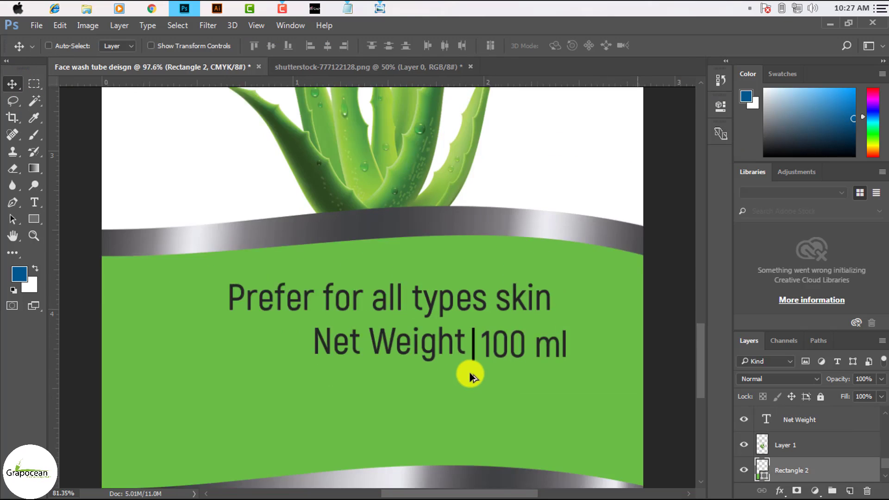
pyautogui.click(48, 46)
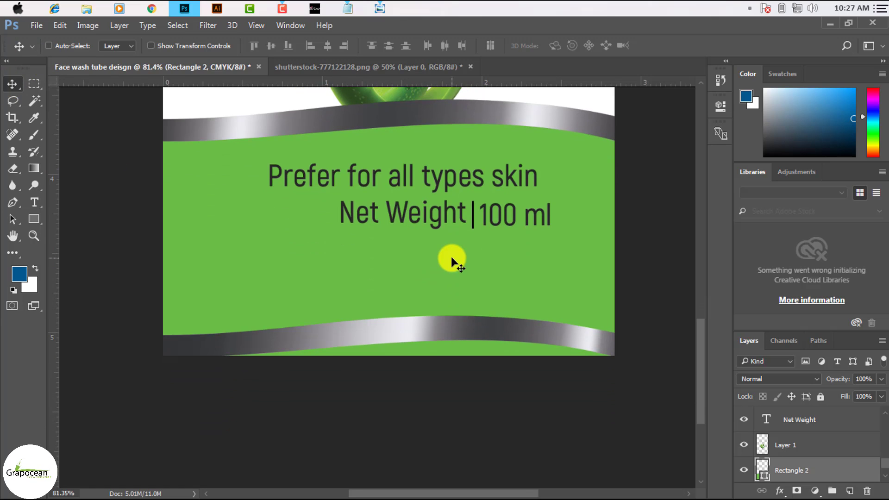
pyautogui.scroll(-1, 505, 222)
pyautogui.scroll(1, 472, 229)
pyautogui.scroll(3, 464, 244)
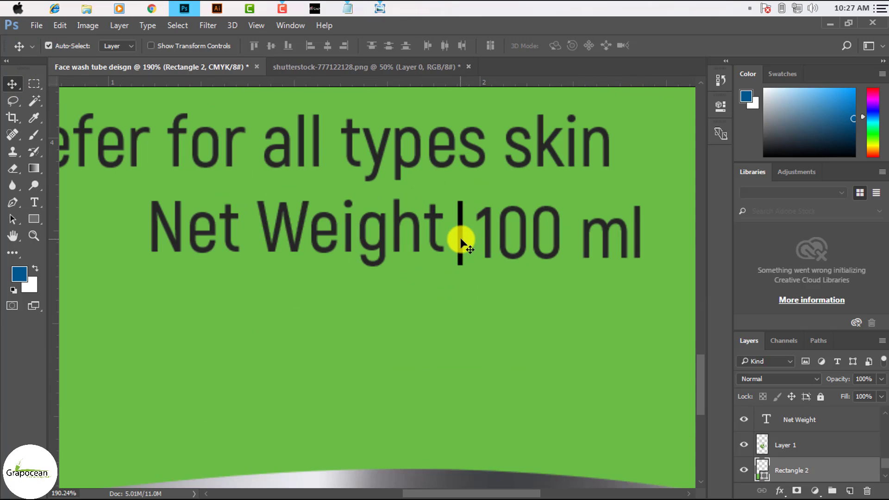
# - Shorten the vertical divider bar to the height of the text
pyautogui.click(461, 241)
pyautogui.hotkey('ctrl', 't')
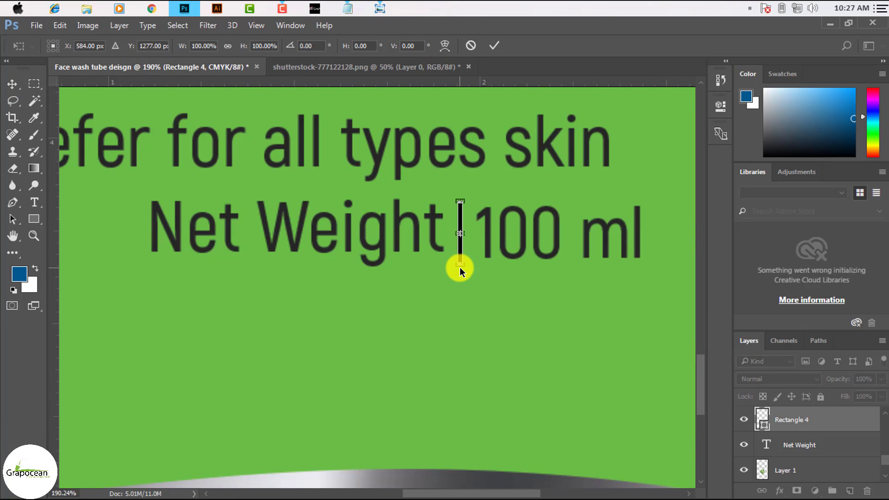
pyautogui.scroll(2, 460, 268)
pyautogui.moveTo(461, 262); pyautogui.dragTo(461, 248)
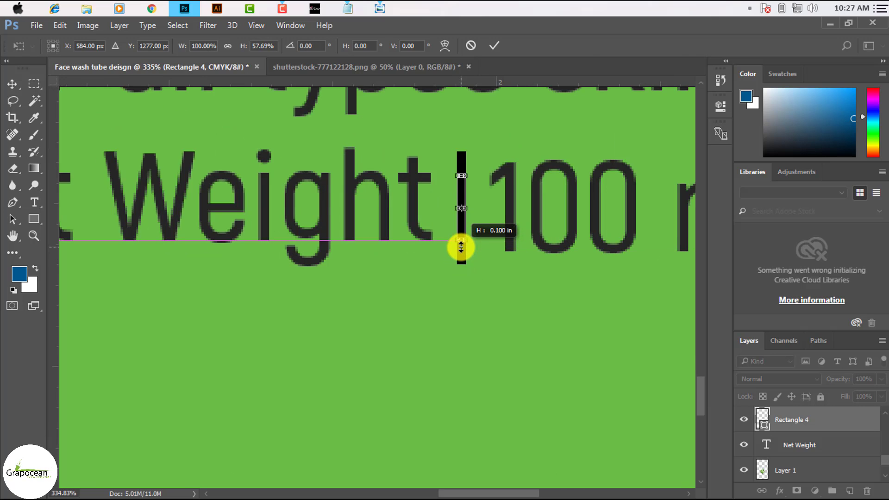
pyautogui.click(494, 45)
pyautogui.scroll(-4, 496, 269)
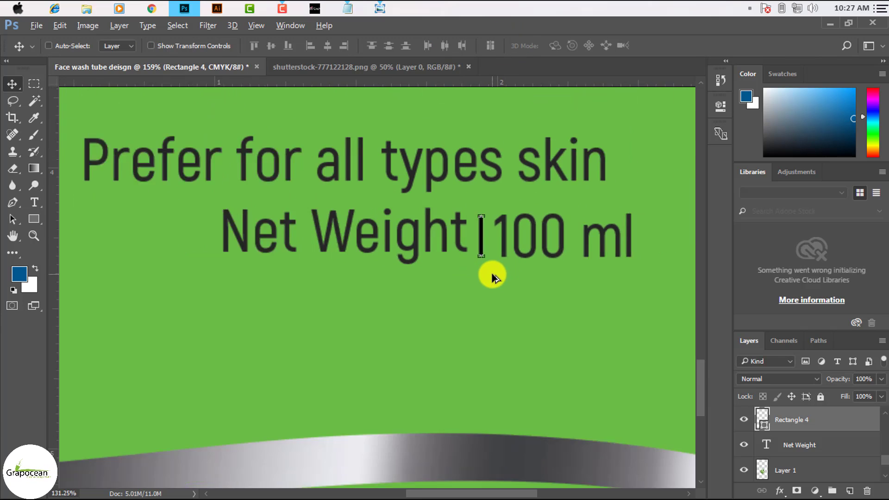
# - Duplicate the Prefer for all types skin line below Net Weight
pyautogui.click(225, 239)
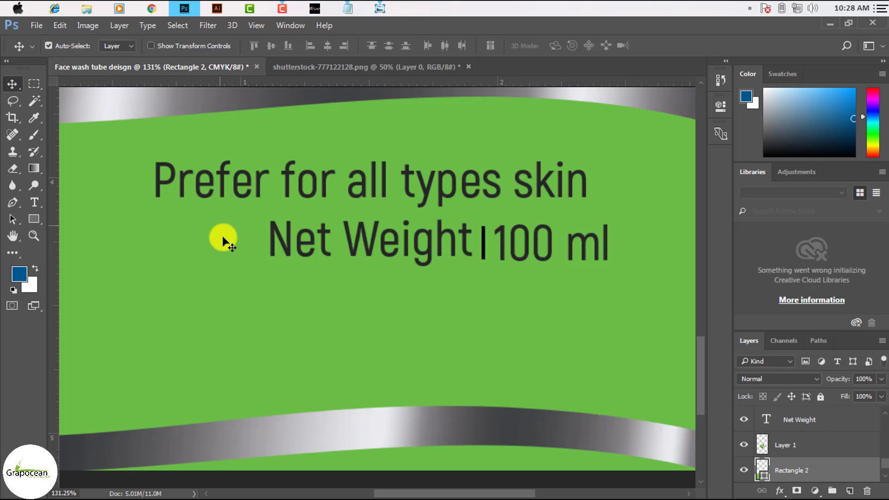
pyautogui.scroll(-3, 496, 254)
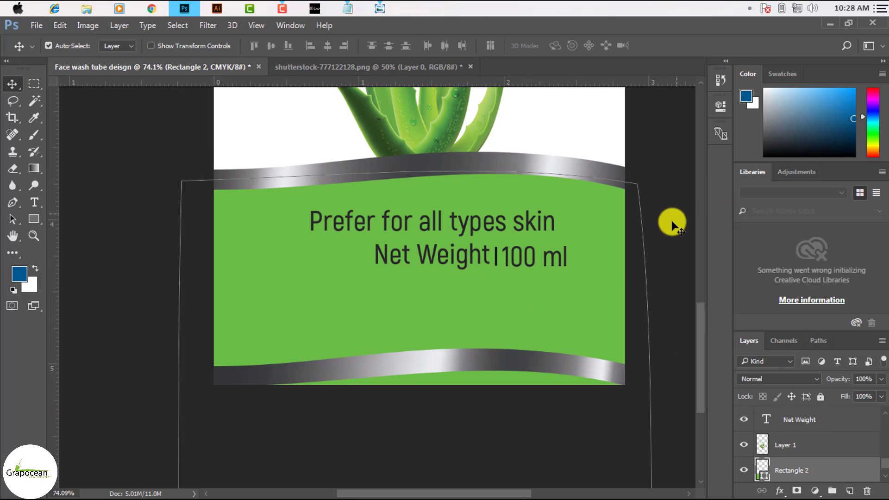
pyautogui.moveTo(469, 226)
pyautogui.mouseDown()
pyautogui.moveTo(452, 330)
pyautogui.moveTo(466, 320)
pyautogui.mouseUp()
# - Replace the duplicated line's text with the price 'Now only 10$ usd'
pyautogui.click(41, 206)
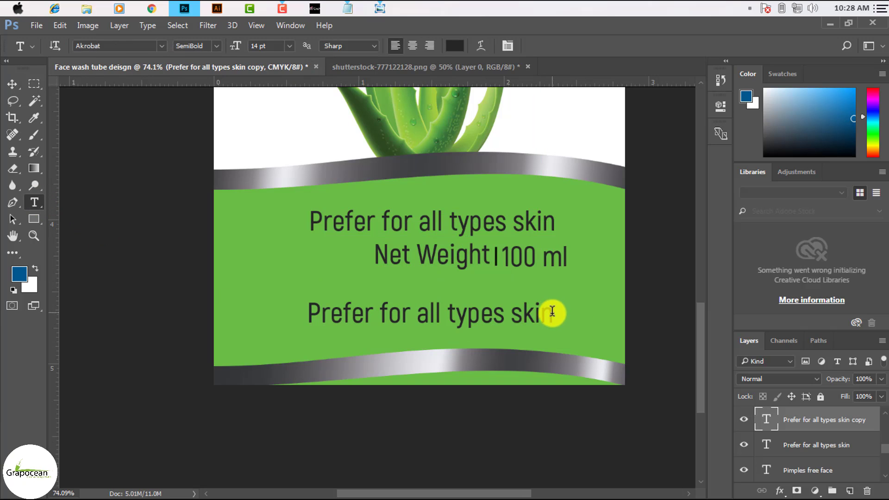
pyautogui.moveTo(552, 312); pyautogui.dragTo(292, 313)
pyautogui.click(292, 313)
pyautogui.hotkey('ctrl', 'a')
pyautogui.press('BackSpace')
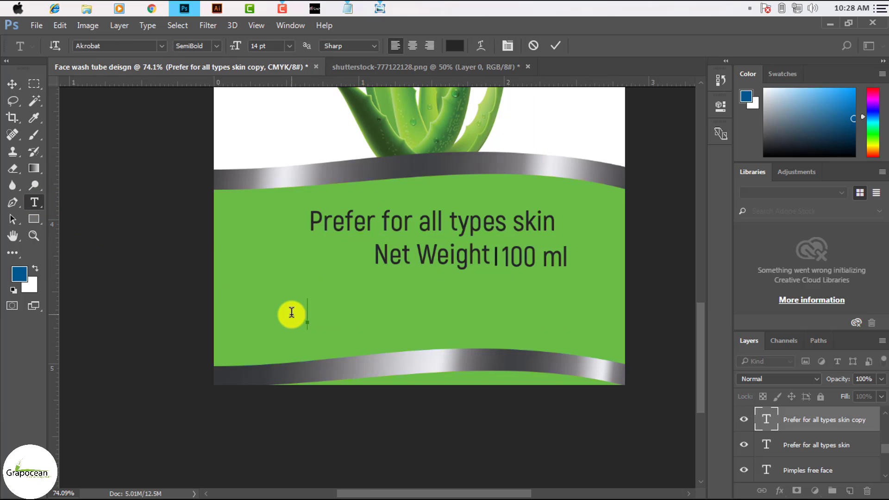
pyautogui.write('Now only 5')
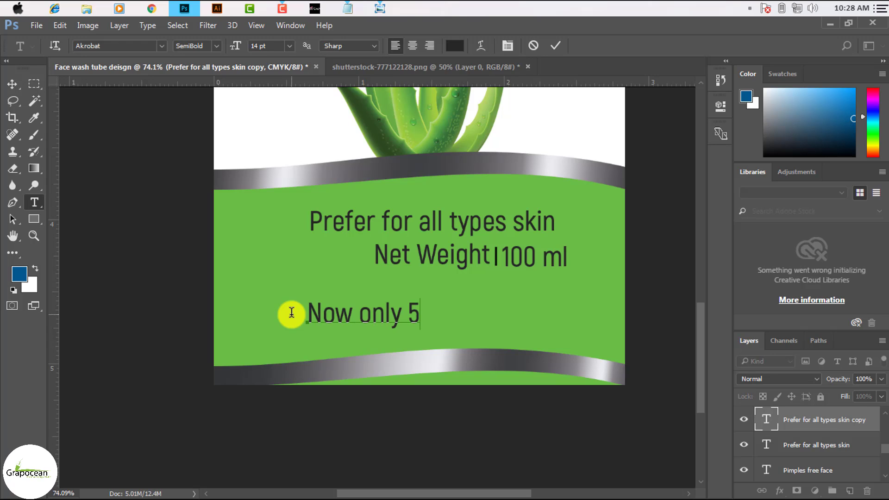
pyautogui.write('0')
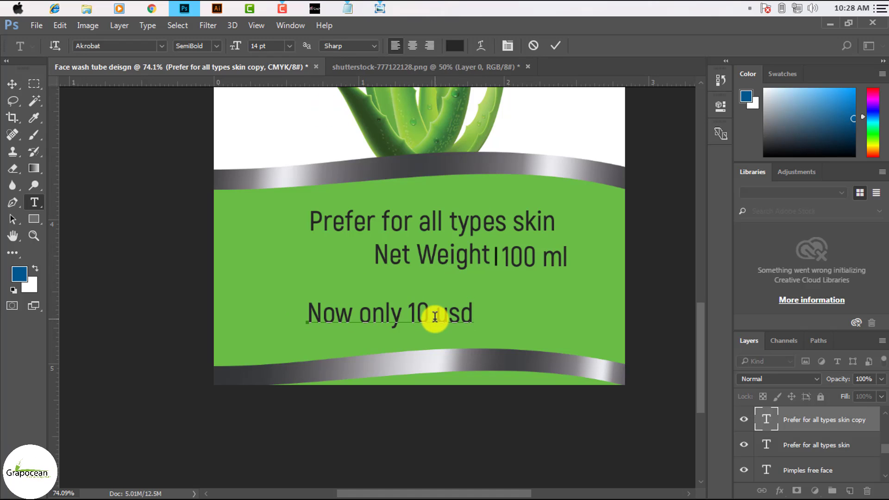
pyautogui.write('$')
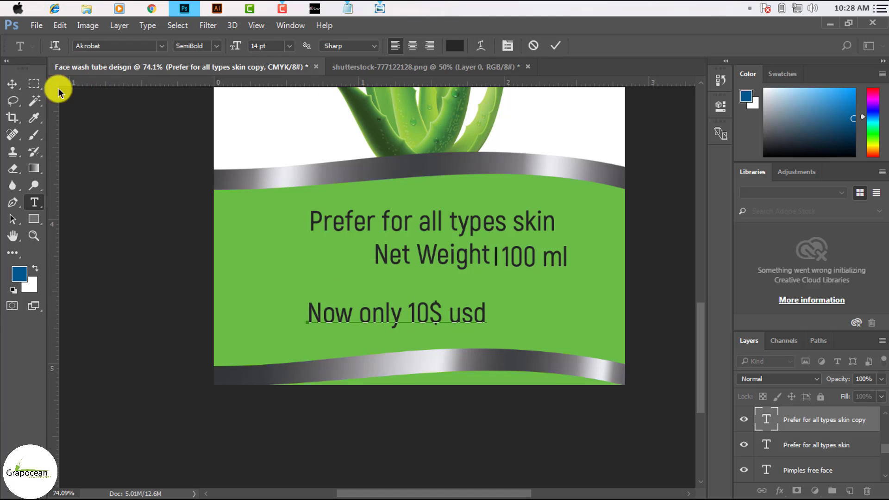
pyautogui.hotkey('ctrl', 'Return')
# - Centre the Now only 10$ usd price line and scale it down to 67%
pyautogui.press('v')
pyautogui.moveTo(428, 313); pyautogui.dragTo(462, 323)
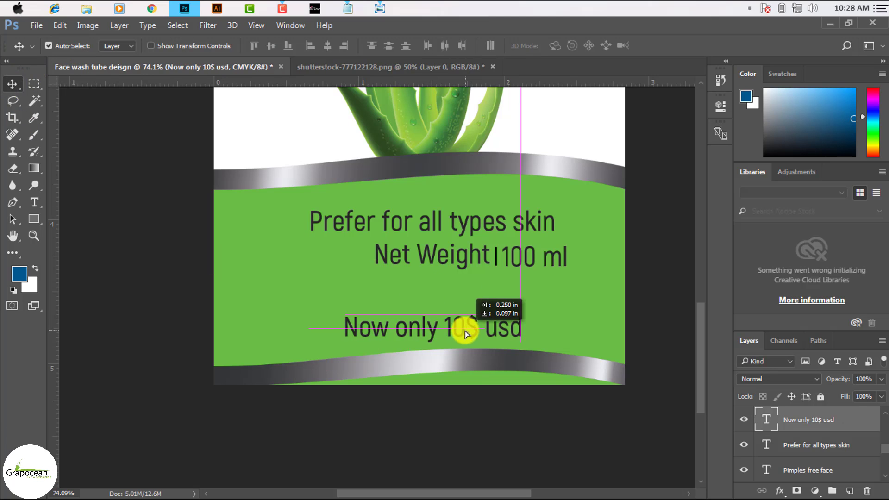
pyautogui.scroll(-2, 462, 321)
pyautogui.moveTo(364, 272); pyautogui.dragTo(293, 290)
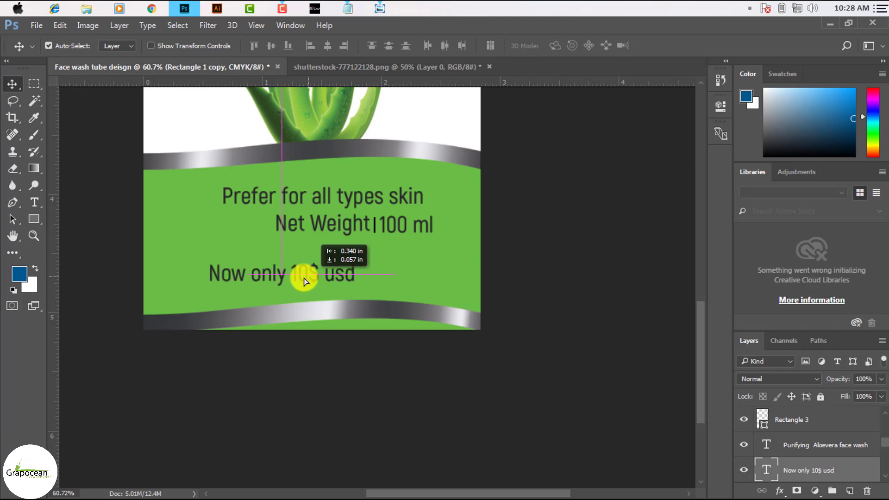
pyautogui.scroll(-7, 327, 291)
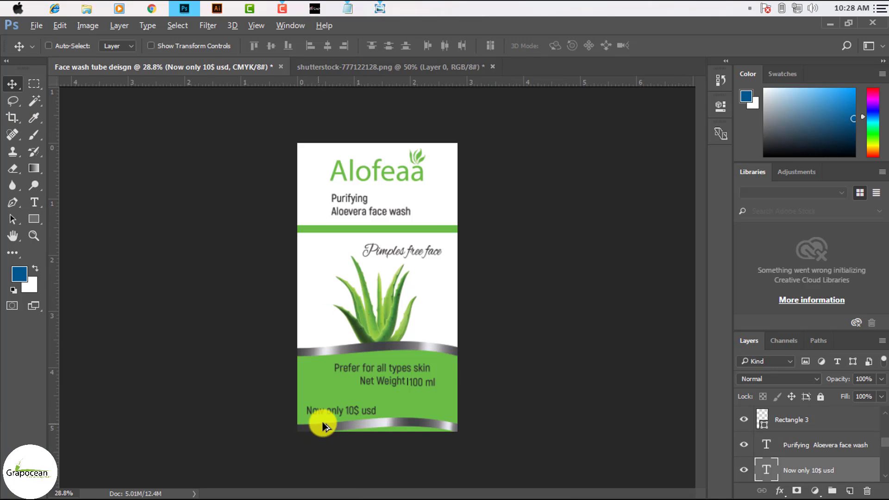
pyautogui.scroll(3, 323, 427)
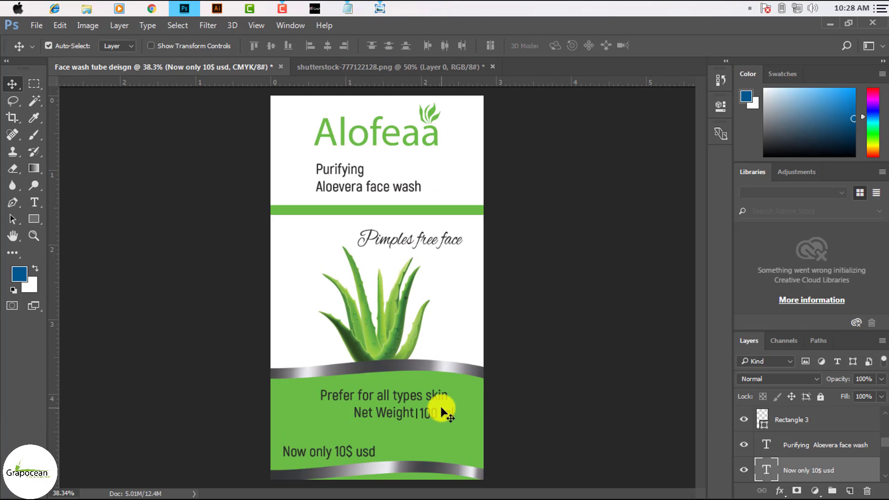
pyautogui.scroll(3, 429, 408)
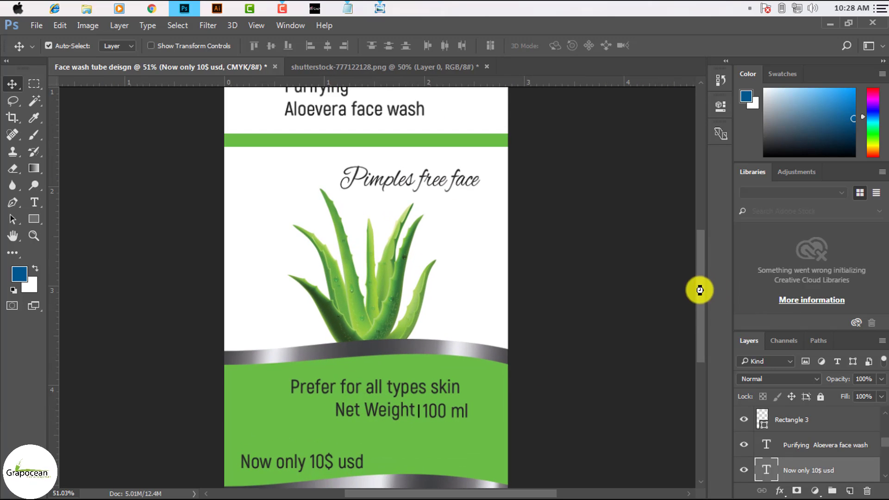
pyautogui.moveTo(700, 290); pyautogui.dragTo(704, 324)
pyautogui.moveTo(315, 347); pyautogui.dragTo(369, 343)
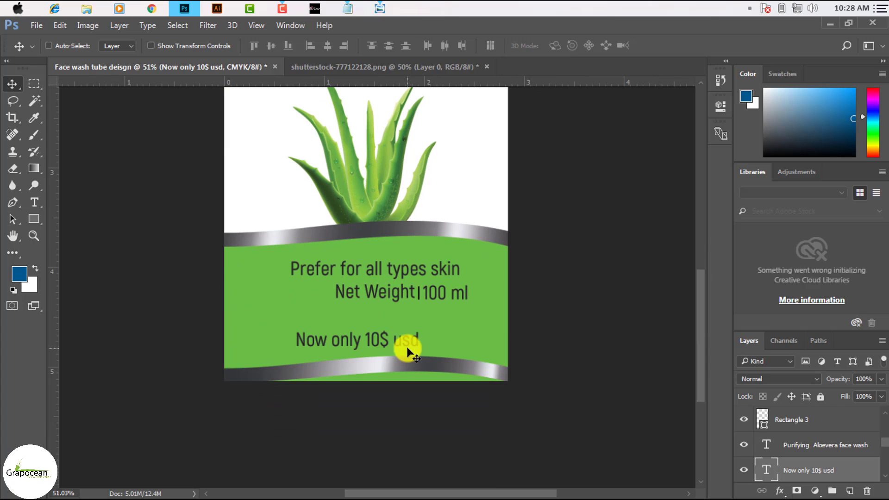
pyautogui.hotkey('ctrl', 't')
pyautogui.moveTo(421, 353); pyautogui.dragTo(396, 345)
pyautogui.click(577, 50)
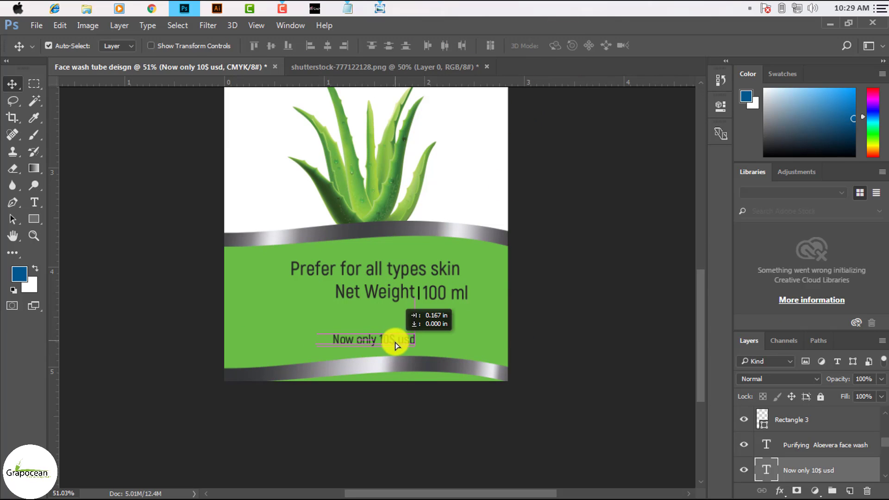
# - Align the 100 ml text right beside Net Weight
pyautogui.click(432, 293)
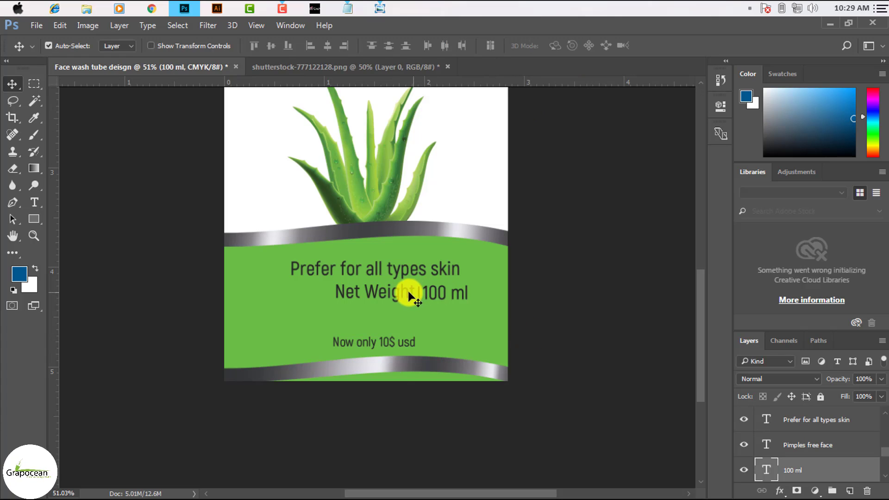
pyautogui.moveTo(419, 293); pyautogui.dragTo(416, 295)
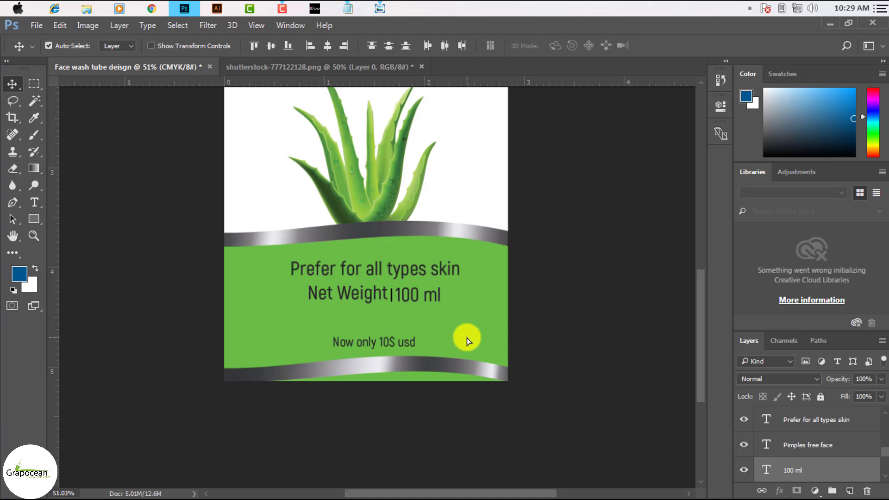
pyautogui.moveTo(397, 297); pyautogui.dragTo(404, 294)
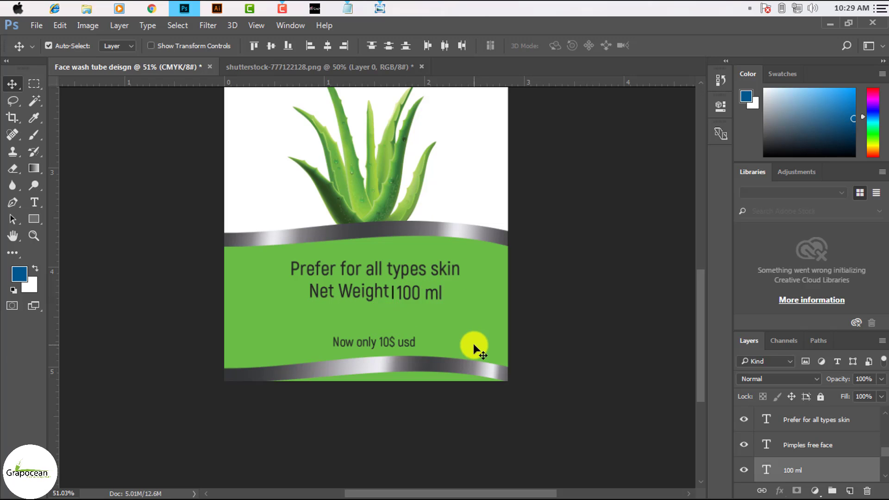
pyautogui.scroll(-1, 473, 343)
pyautogui.scroll(3, 389, 314)
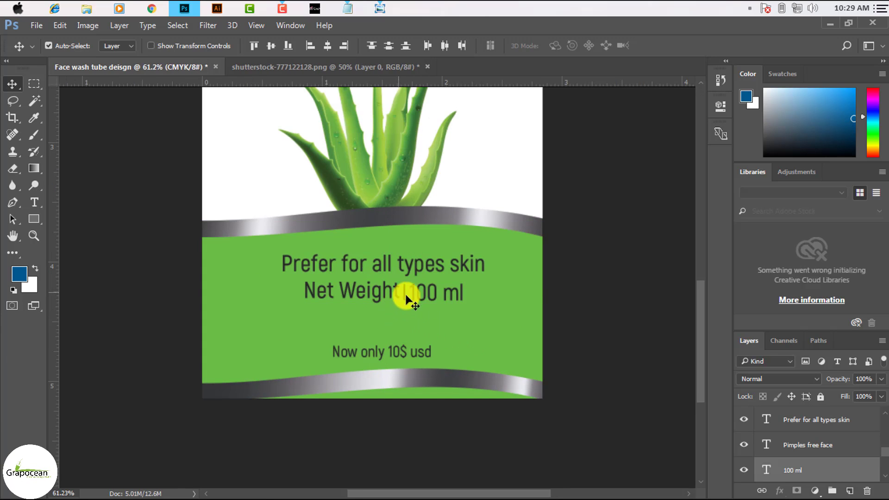
# - Nudge the Prefer for all types skin and Pimples free face lines slightly upward, then deselect
pyautogui.moveTo(419, 266); pyautogui.dragTo(420, 263)
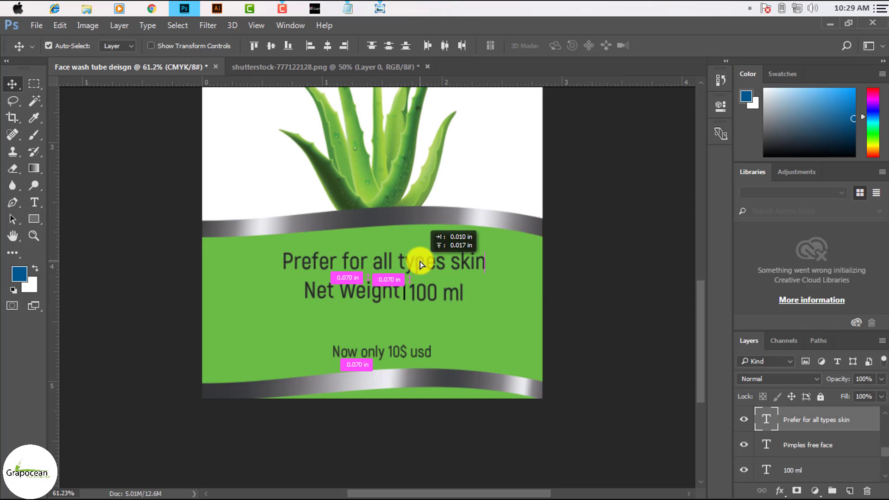
pyautogui.scroll(-4, 466, 309)
pyautogui.scroll(-3, 478, 329)
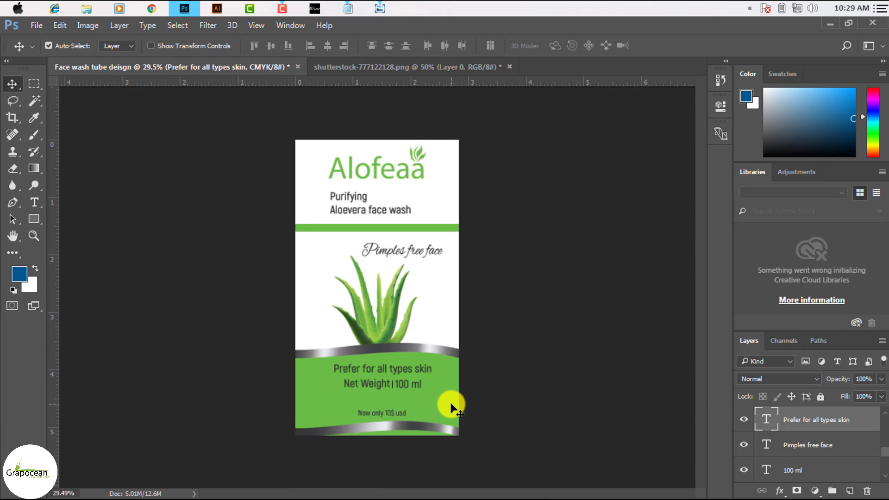
pyautogui.scroll(2, 417, 255)
pyautogui.scroll(2, 461, 258)
pyautogui.scroll(2, 473, 235)
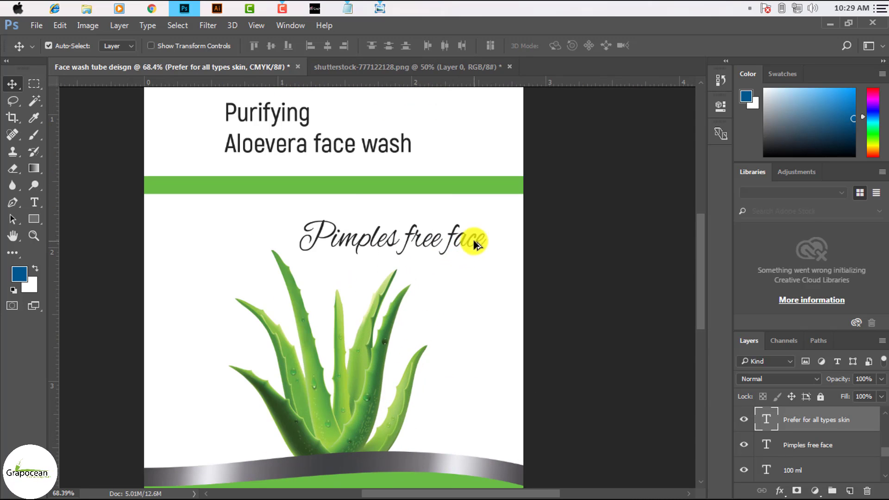
pyautogui.moveTo(472, 235); pyautogui.dragTo(477, 223)
pyautogui.scroll(-4, 435, 322)
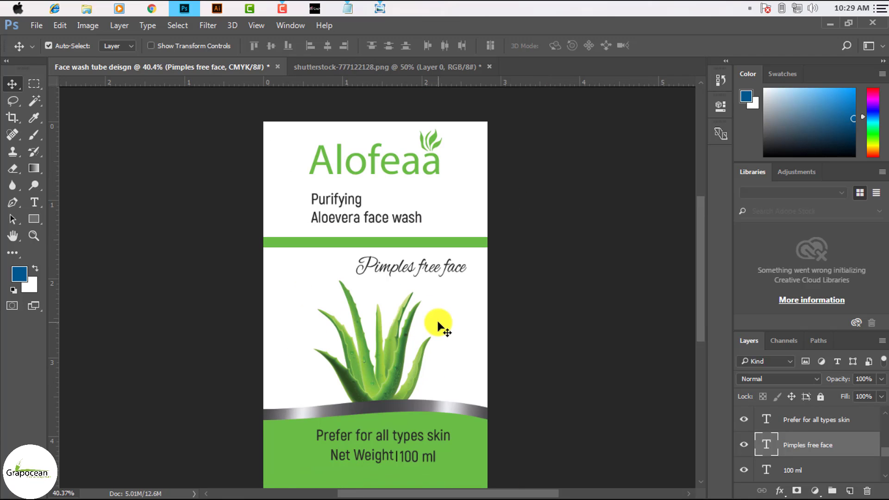
pyautogui.scroll(-2, 439, 328)
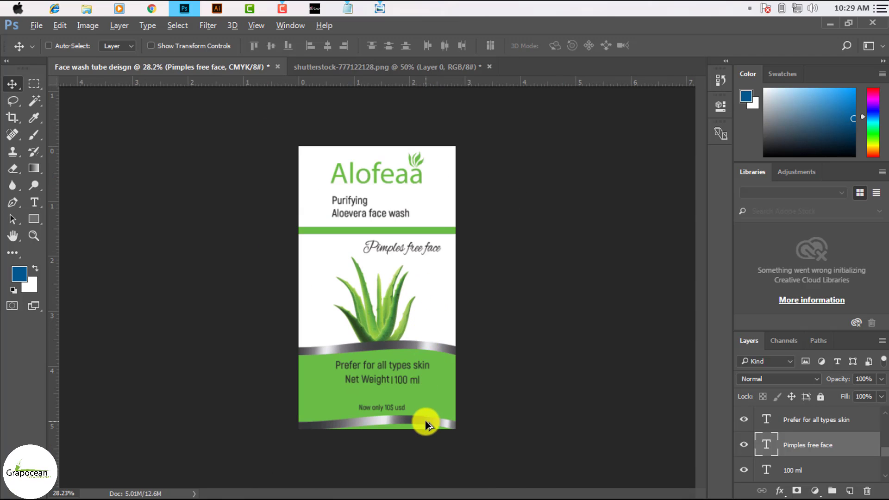
pyautogui.scroll(2, 426, 424)
pyautogui.scroll(1, 413, 416)
pyautogui.scroll(1, 407, 440)
pyautogui.scroll(-1, 404, 423)
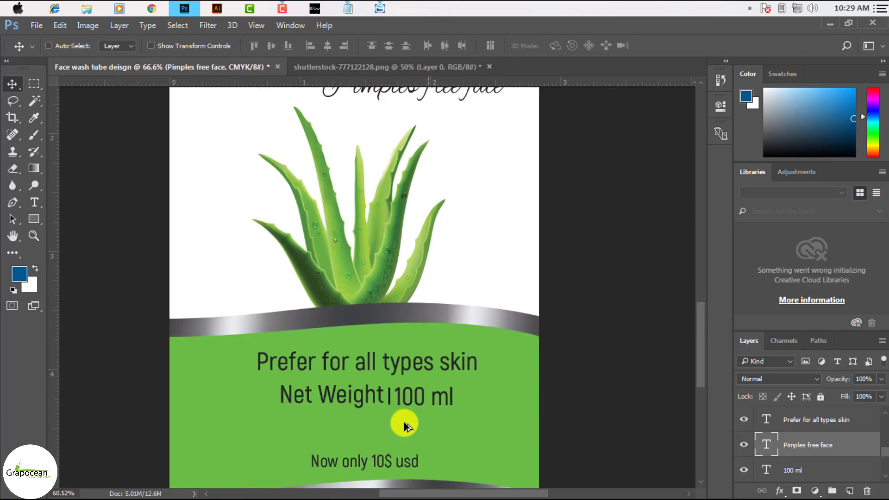
pyautogui.scroll(-2, 403, 425)
pyautogui.scroll(-2, 401, 421)
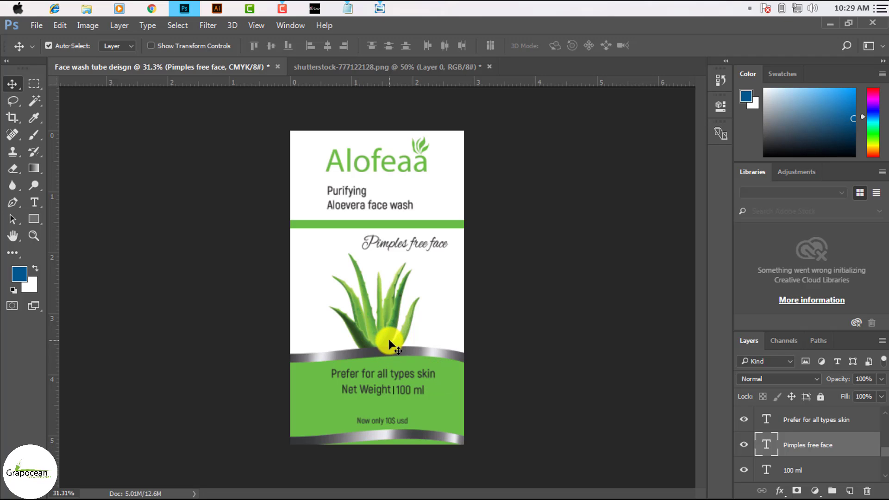
pyautogui.click(442, 303)
# - Duplicate the Background layer and add a layer mask to Background copy
pyautogui.scroll(-2, 797, 452)
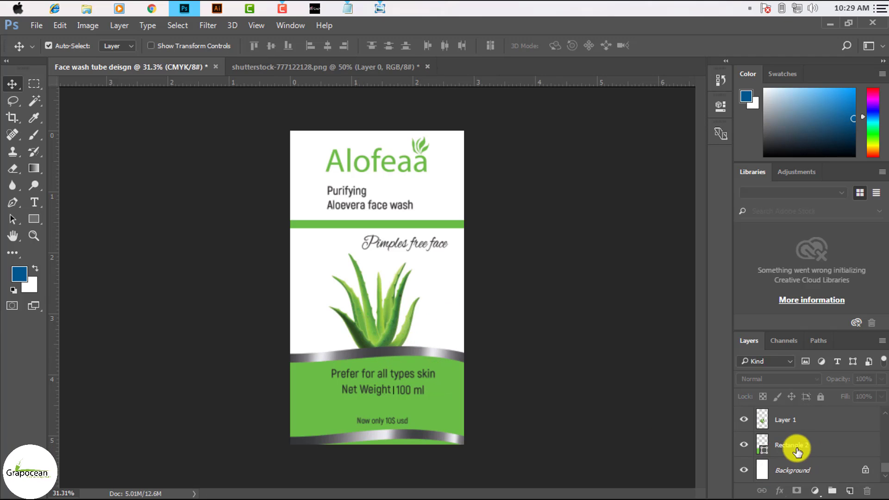
pyautogui.click(799, 470)
pyautogui.moveTo(803, 475); pyautogui.dragTo(849, 490)
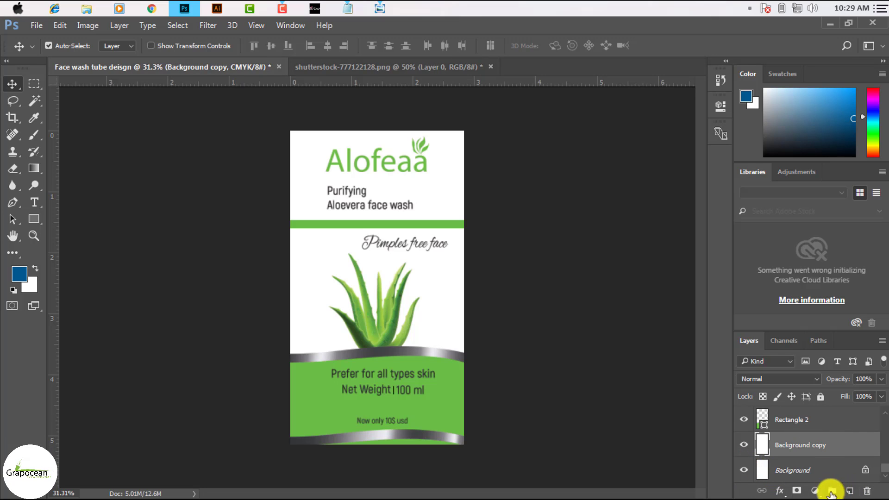
pyautogui.click(796, 492)
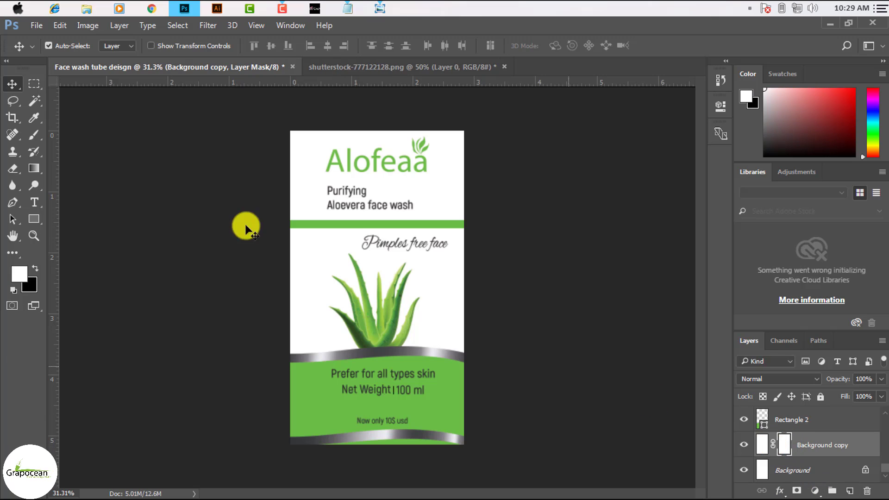
# - Fill the Background copy mask with a top-to-bottom gradient across the label
pyautogui.click(39, 174)
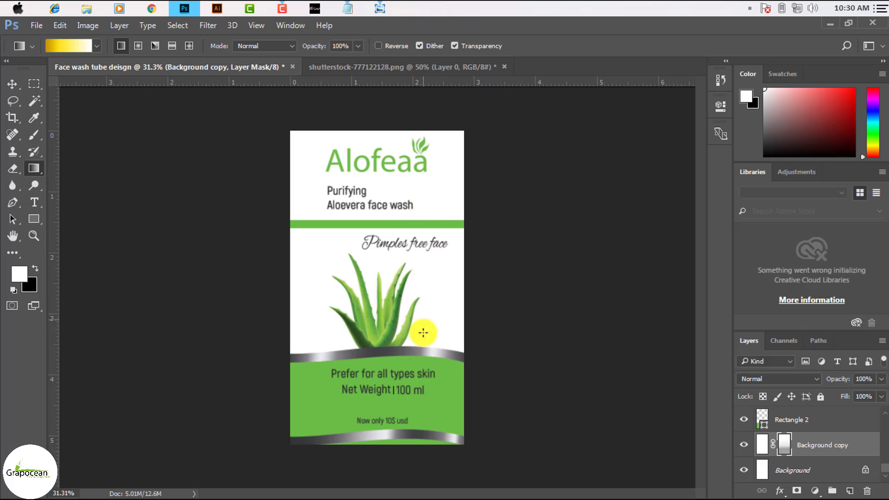
pyautogui.moveTo(424, 333); pyautogui.dragTo(407, 187)
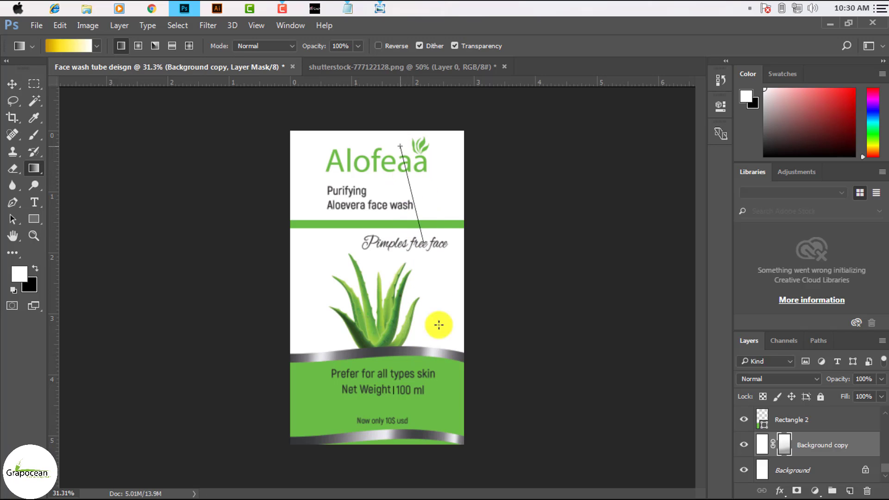
pyautogui.moveTo(388, 138); pyautogui.dragTo(428, 417)
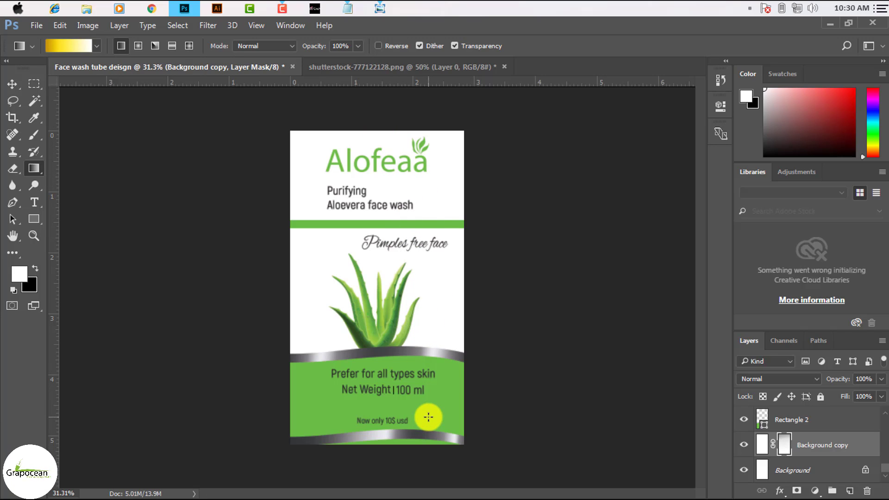
pyautogui.scroll(3, 445, 284)
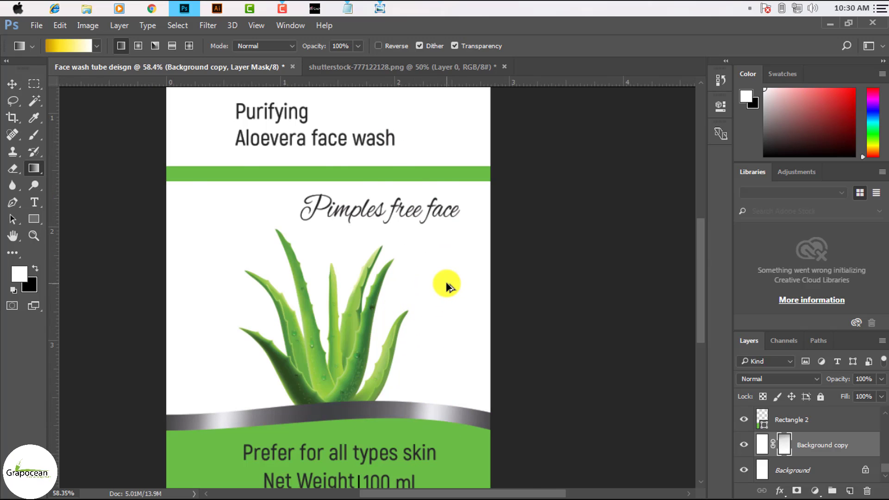
pyautogui.scroll(4, 445, 284)
pyautogui.scroll(-6, 445, 288)
pyautogui.scroll(-3, 500, 301)
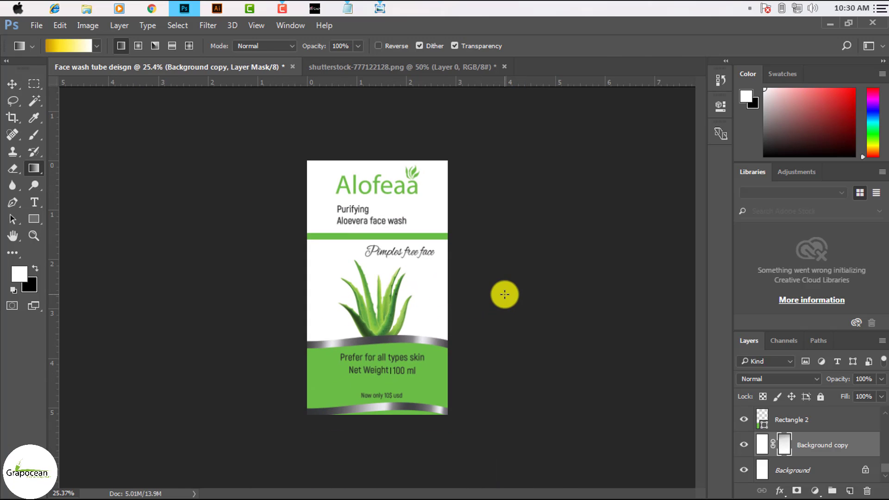
pyautogui.scroll(3, 382, 412)
pyautogui.scroll(2, 389, 415)
pyautogui.scroll(-2, 390, 403)
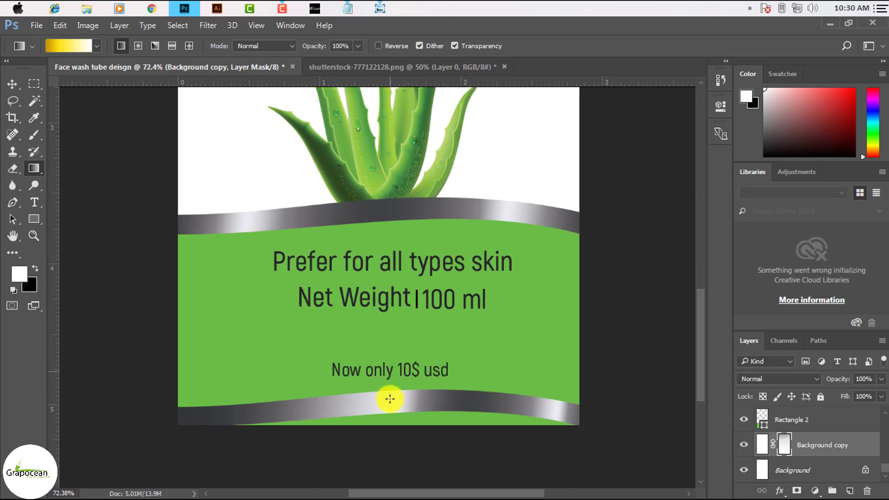
# - Return to the Move tool and bring up the Windows Start menu
pyautogui.click(11, 84)
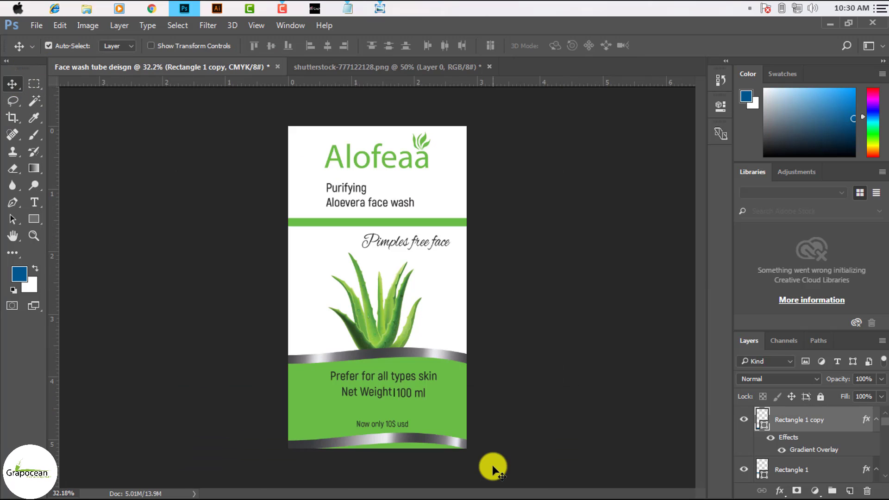
pyautogui.scroll(-2, 474, 440)
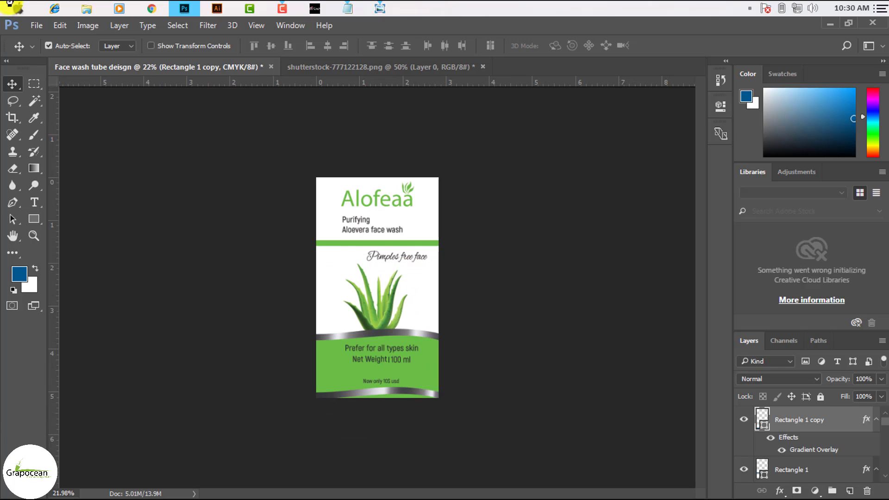
pyautogui.press('super')
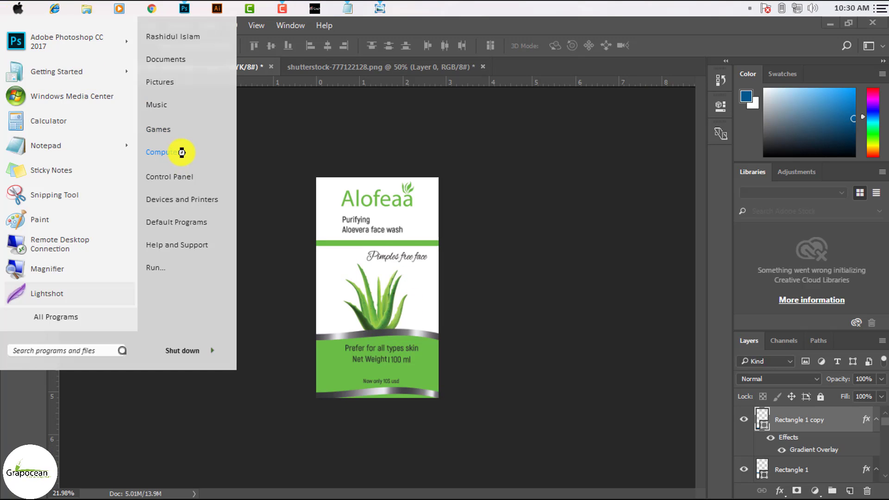
# - Browse to Local Disk (G:) > mockups > Cosmetic mockups and open Cosmetic Tube Mockup.zip
pyautogui.click(182, 152)
pyautogui.click(74, 116)
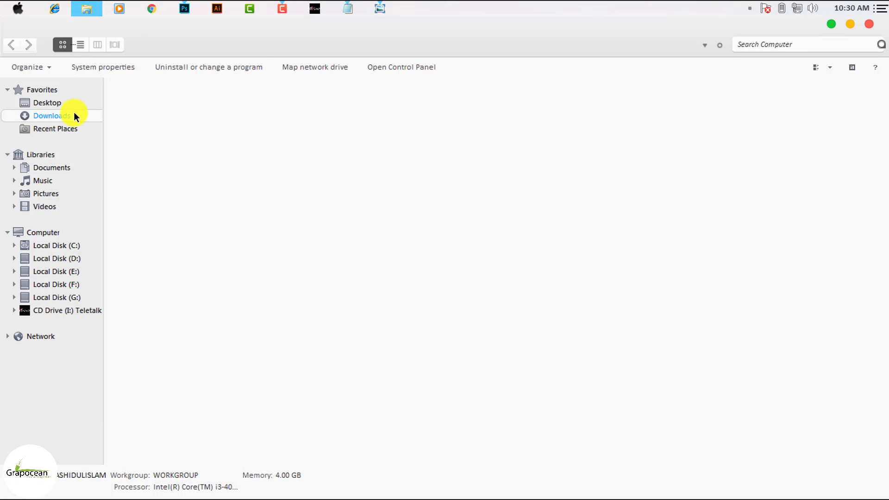
pyautogui.click(73, 298)
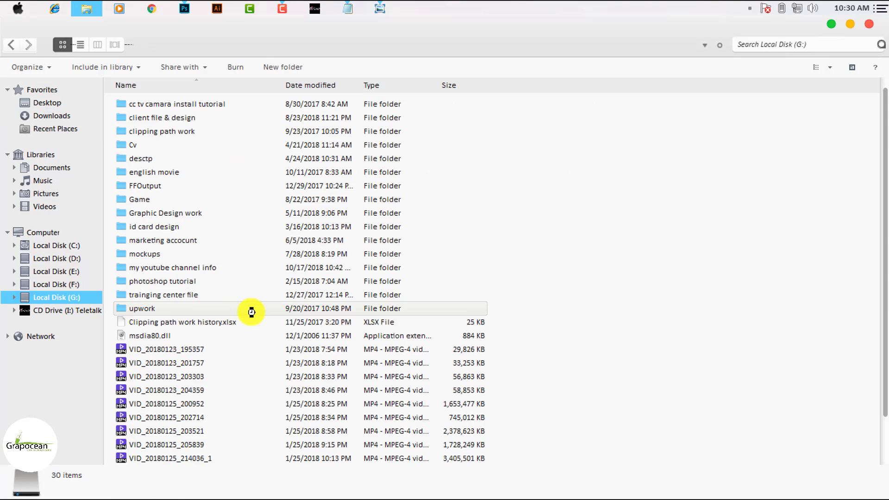
pyautogui.click(185, 249)
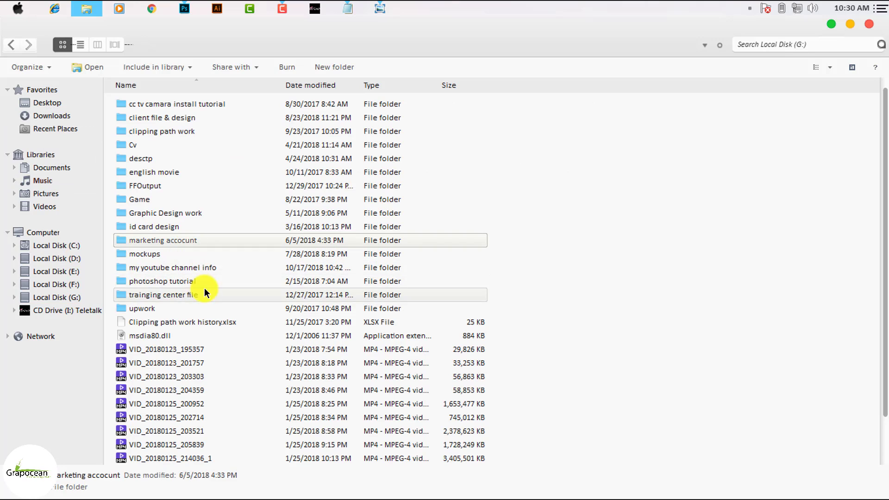
pyautogui.doubleClick(172, 253)
pyautogui.click(185, 118)
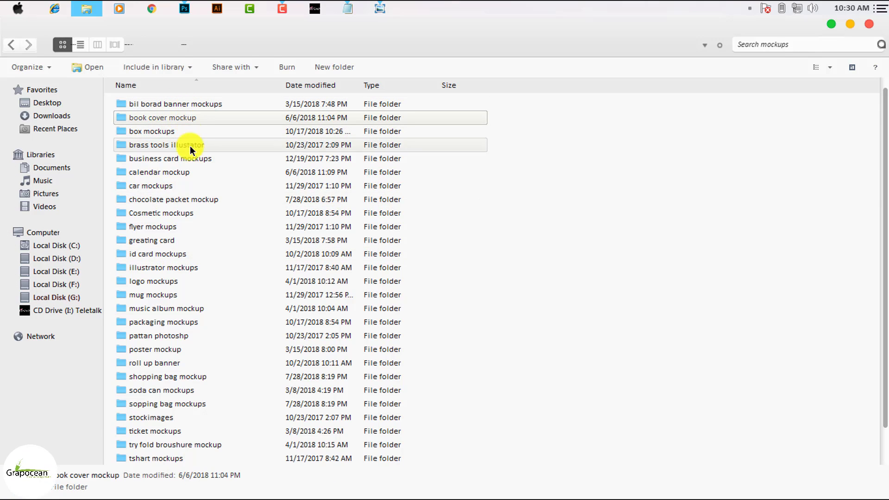
pyautogui.doubleClick(185, 213)
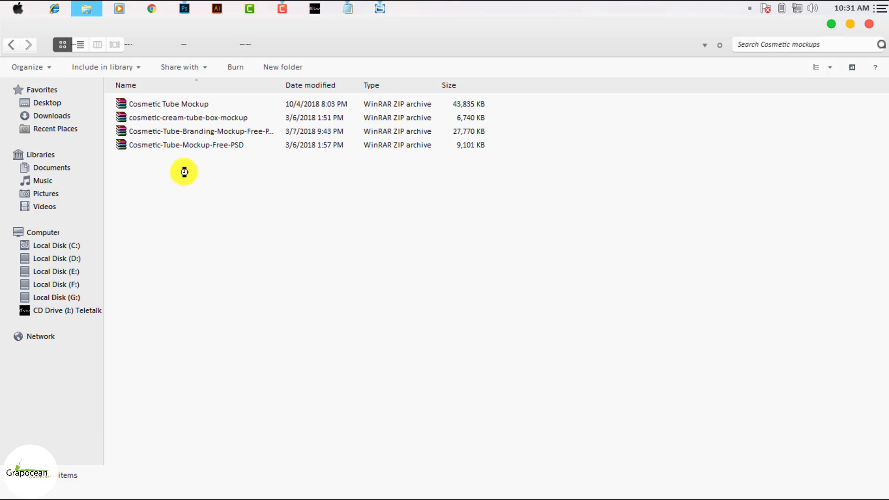
pyautogui.click(193, 103)
pyautogui.doubleClick(194, 103)
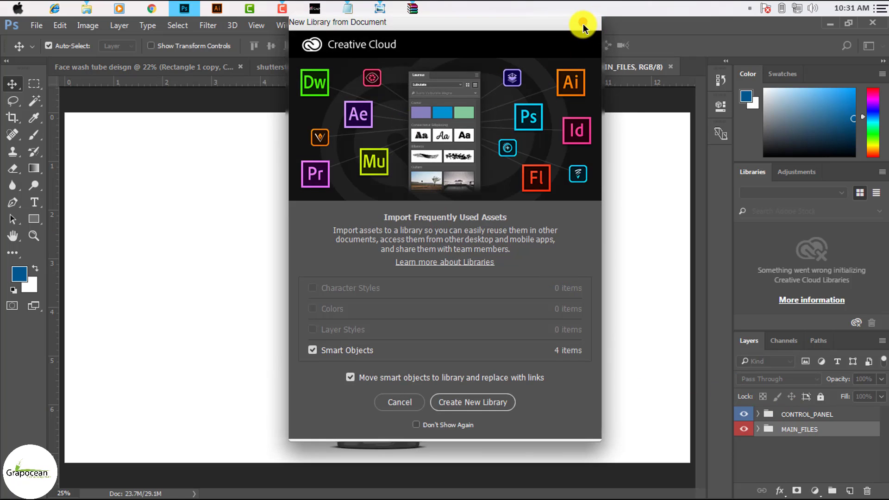
# - Dismiss the New Library prompt, expand MAIN_FILES > ARTWORK, and open the BUT YOUR DESIGN HERE smart object
pyautogui.click(583, 24)
pyautogui.click(758, 419)
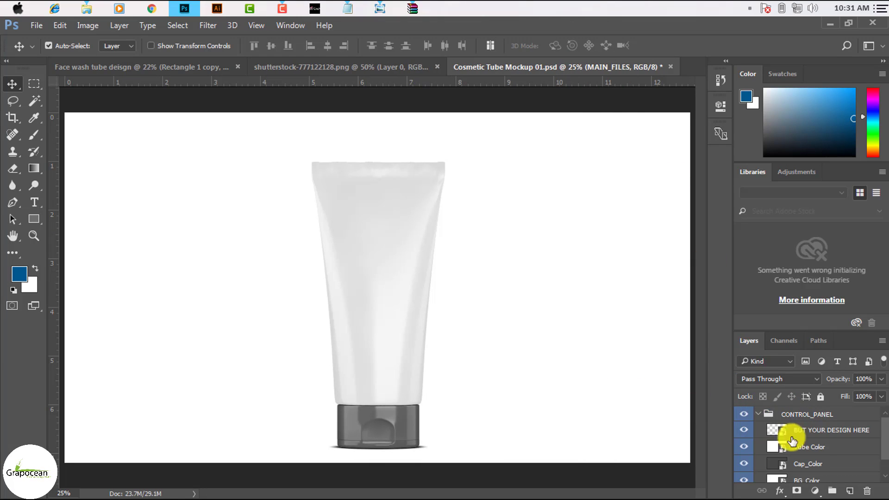
pyautogui.scroll(-2, 760, 468)
pyautogui.click(760, 476)
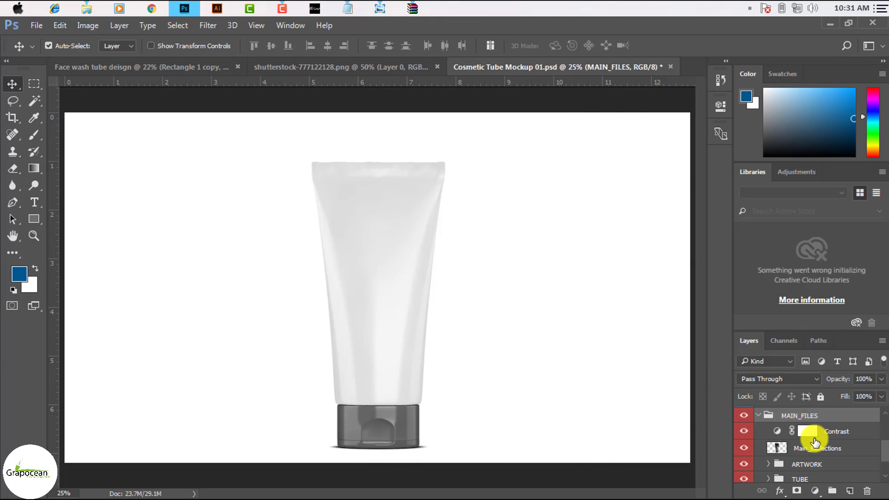
pyautogui.scroll(-3, 815, 445)
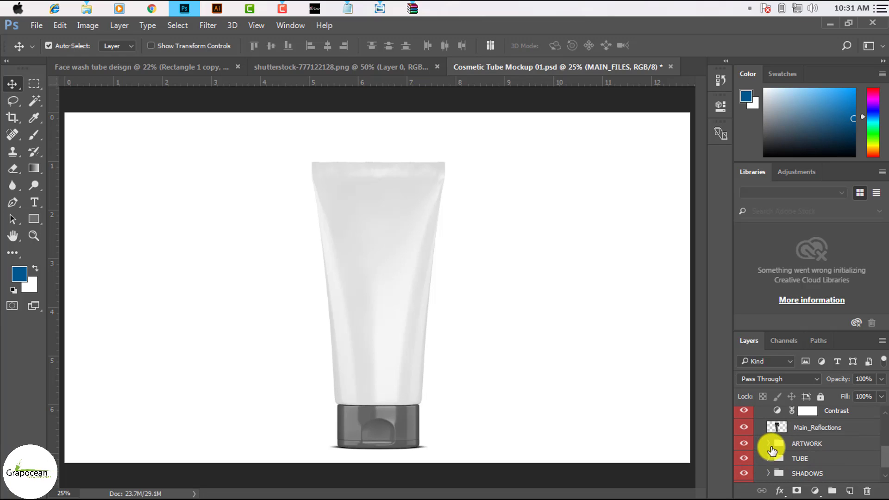
pyautogui.click(769, 428)
pyautogui.scroll(-1, 815, 451)
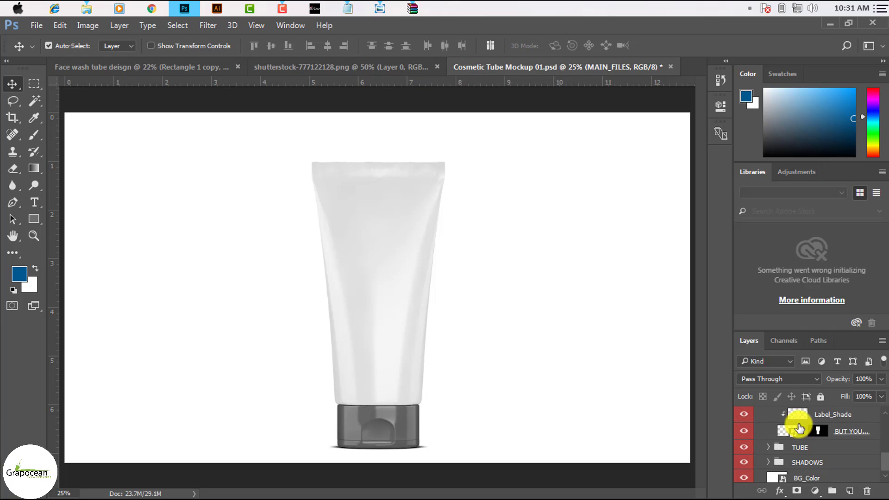
pyautogui.doubleClick(797, 431)
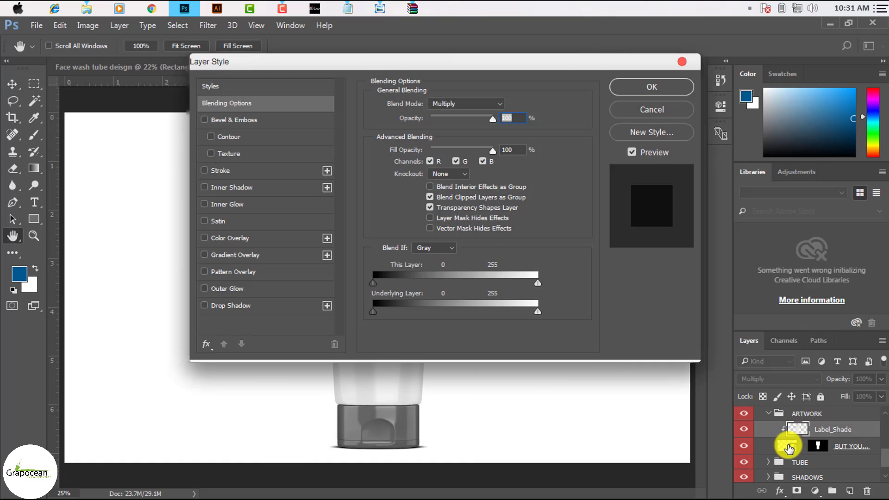
pyautogui.press('Escape')
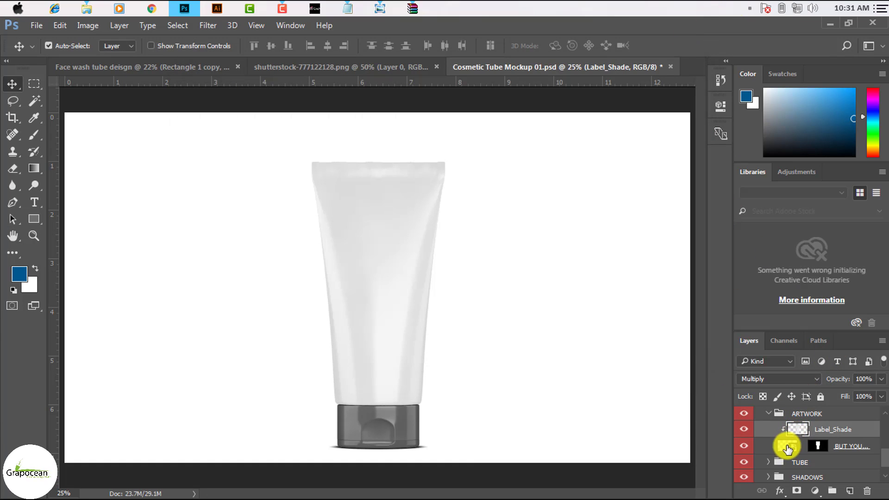
pyautogui.doubleClick(786, 447)
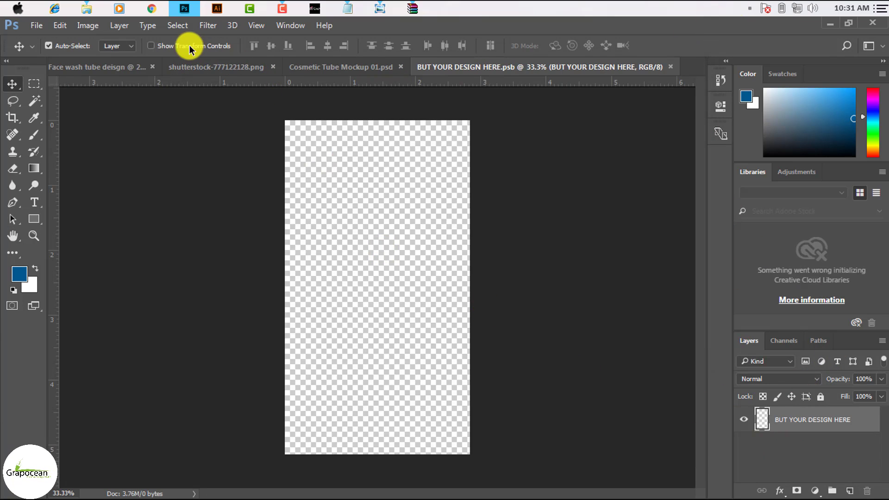
# - Merge all visible label layers into one and drag it into the smart object document
pyautogui.click(85, 66)
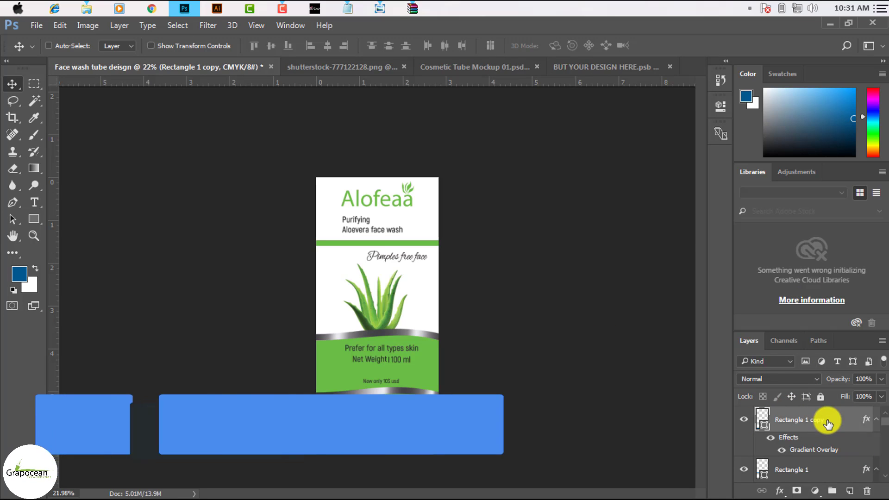
pyautogui.hotkey('ctrl', 'alt', 'shift', 'e')
pyautogui.moveTo(338, 208)
pyautogui.mouseDown()
pyautogui.moveTo(382, 241)
pyautogui.moveTo(364, 283)
pyautogui.mouseUp()
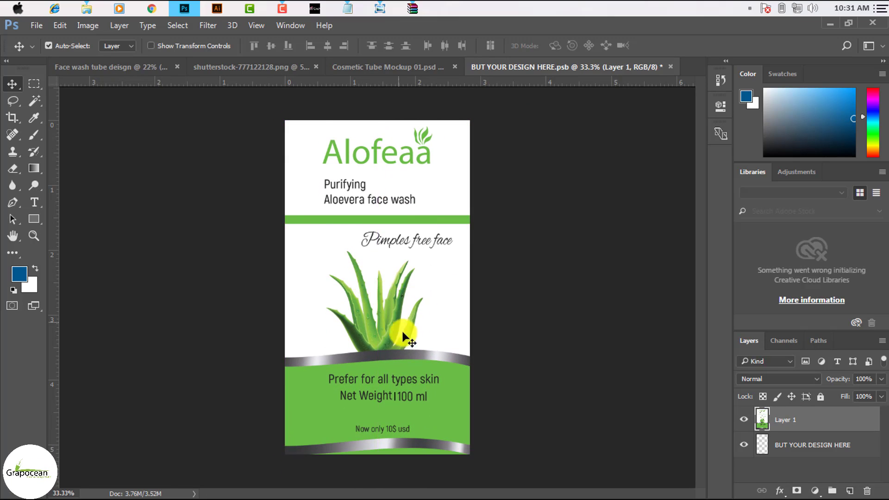
pyautogui.scroll(3, 431, 415)
pyautogui.scroll(-3, 436, 417)
pyautogui.scroll(-2, 440, 419)
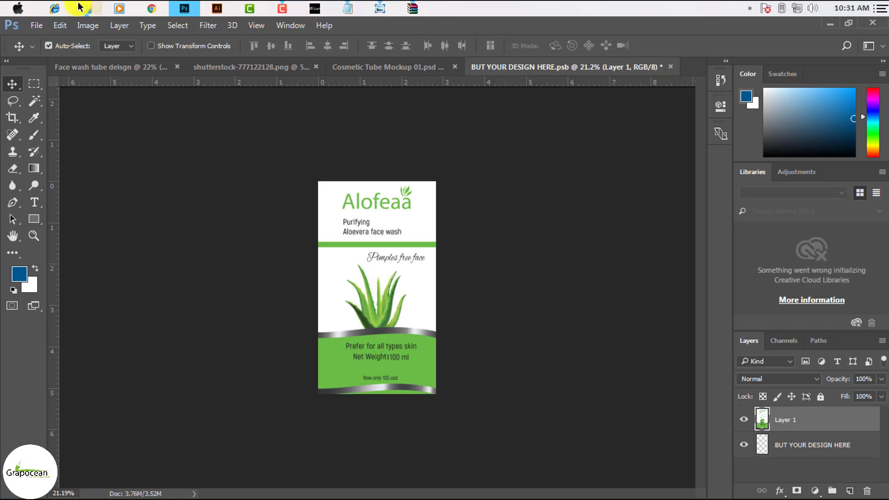
# - Save the smart object and view the label on the tube mockup
pyautogui.click(36, 25)
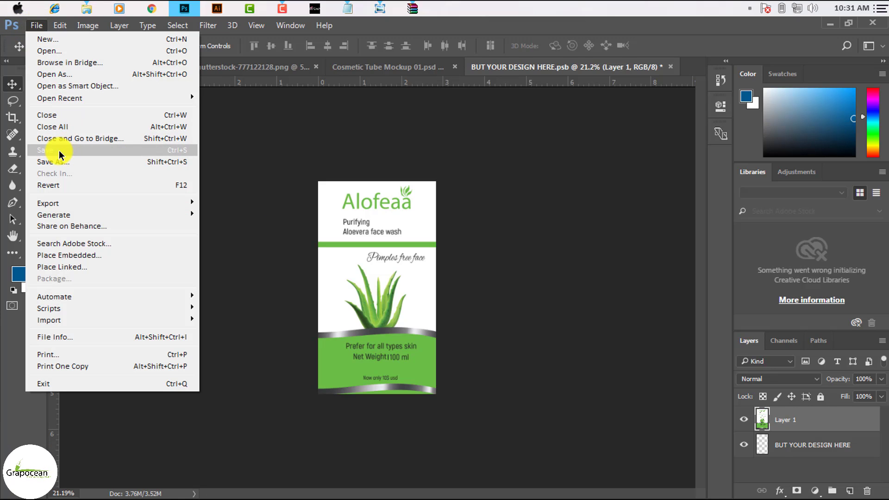
pyautogui.click(60, 150)
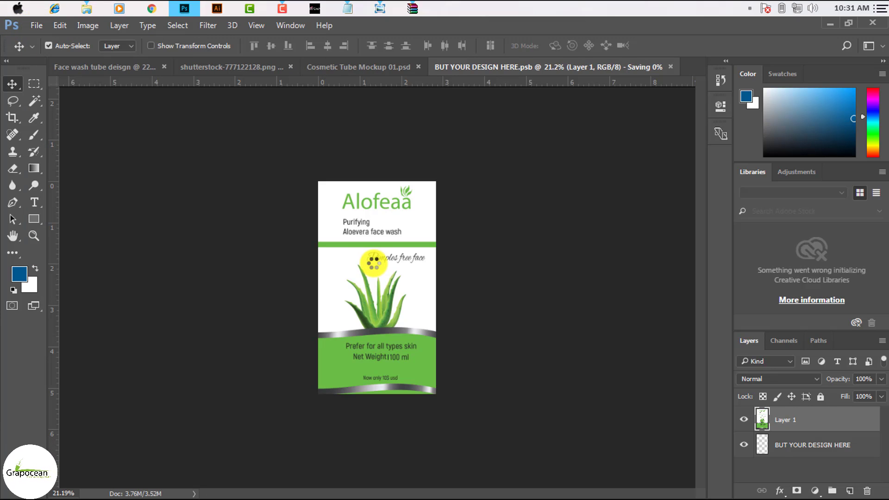
pyautogui.click(383, 67)
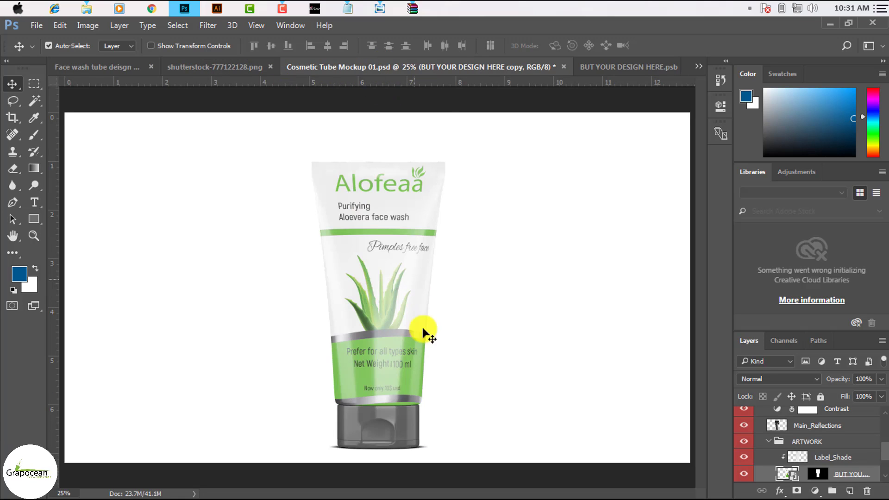
pyautogui.scroll(5, 416, 352)
pyautogui.scroll(2, 403, 374)
pyautogui.scroll(-4, 408, 353)
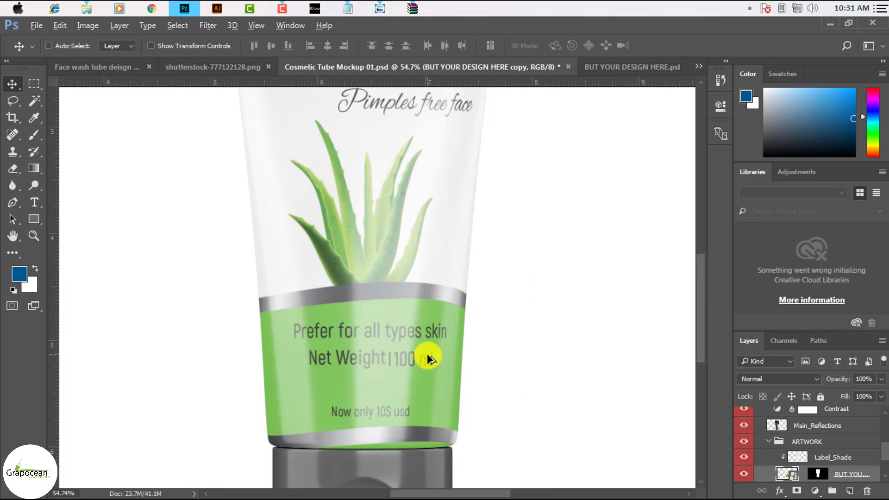